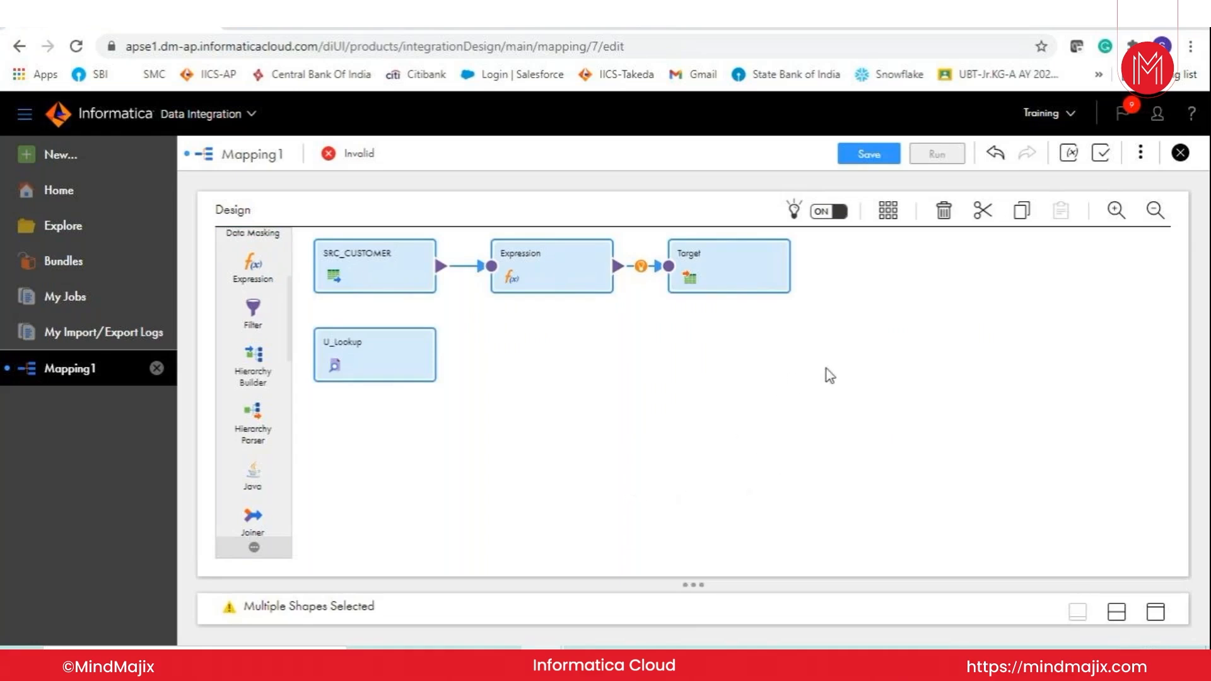
key(Delete)
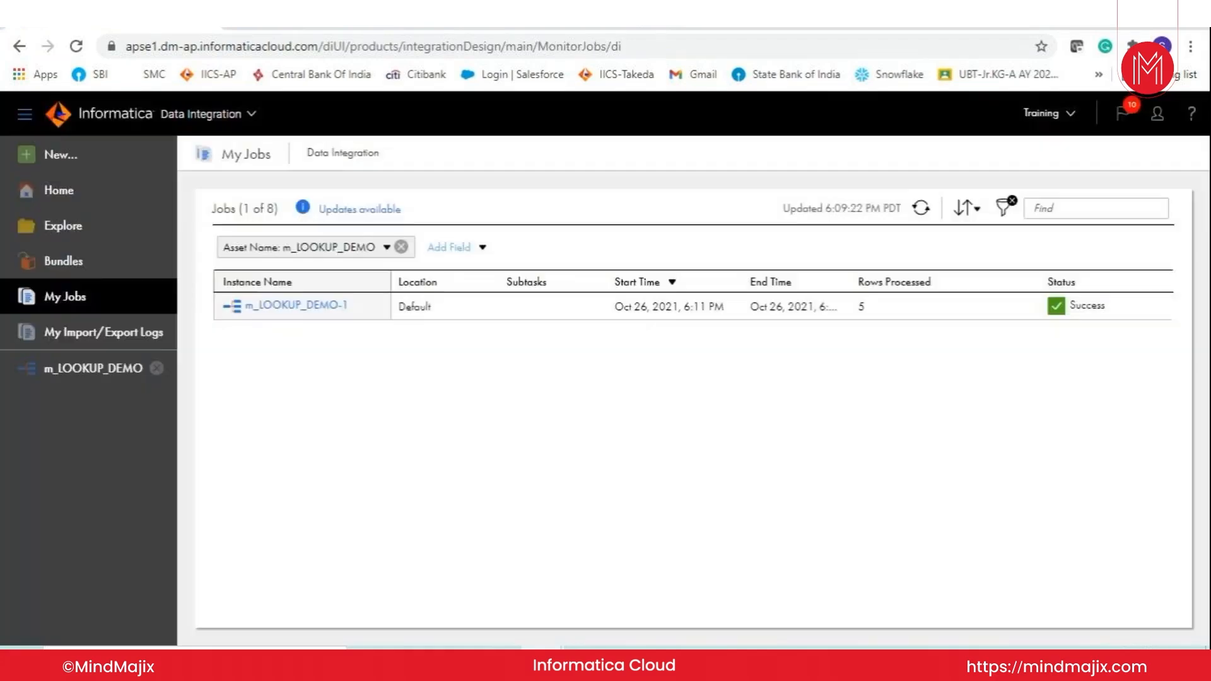
Step: Create a new mapping and name it m_TRANSACTION_CONTROL_DEMO
click(63, 155)
click(284, 266)
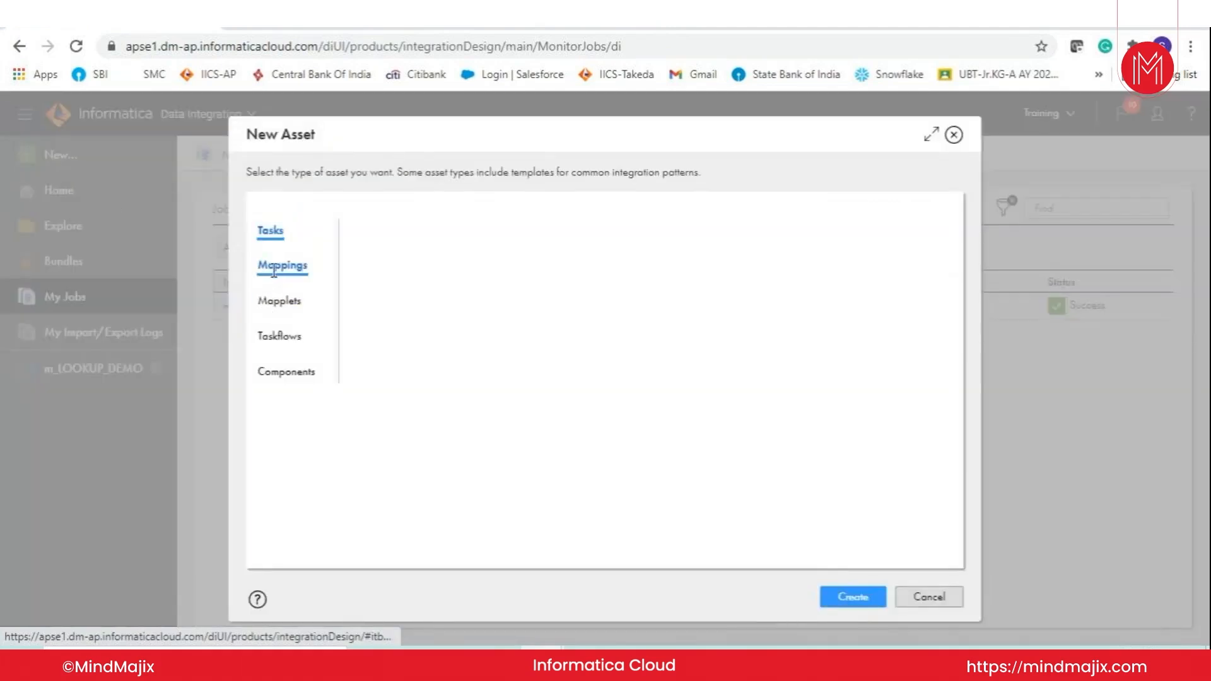
click(850, 598)
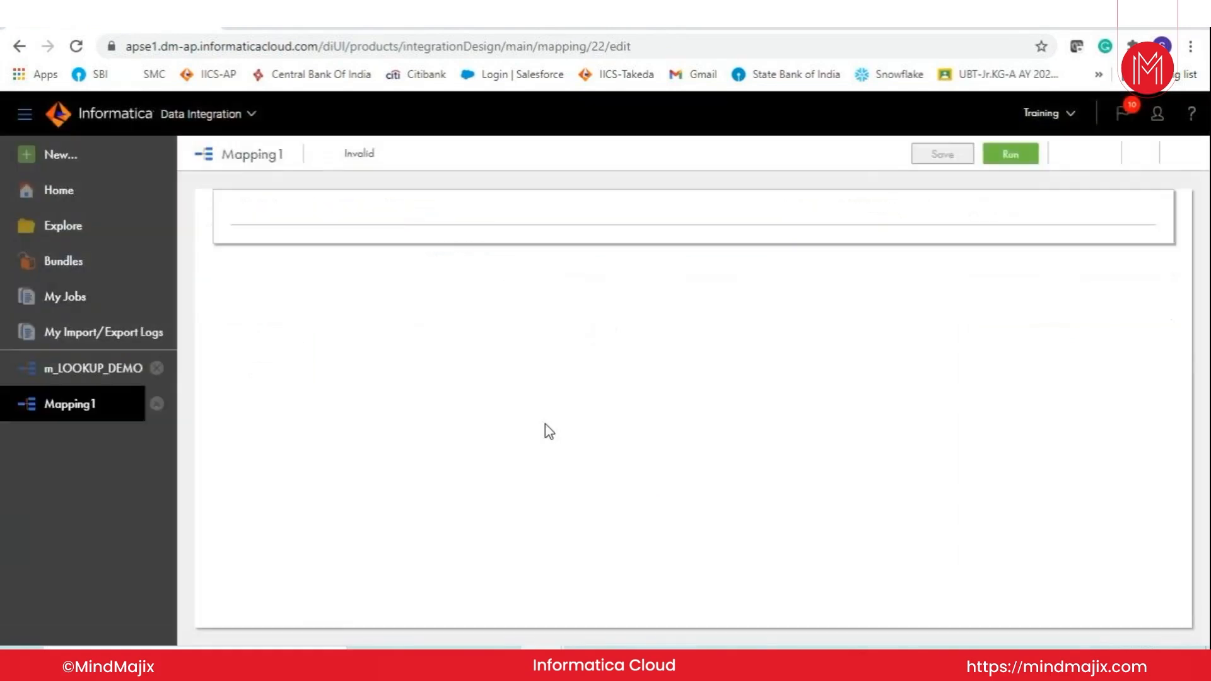
text(m_TRANSACTION_CONTROL_DEMO)
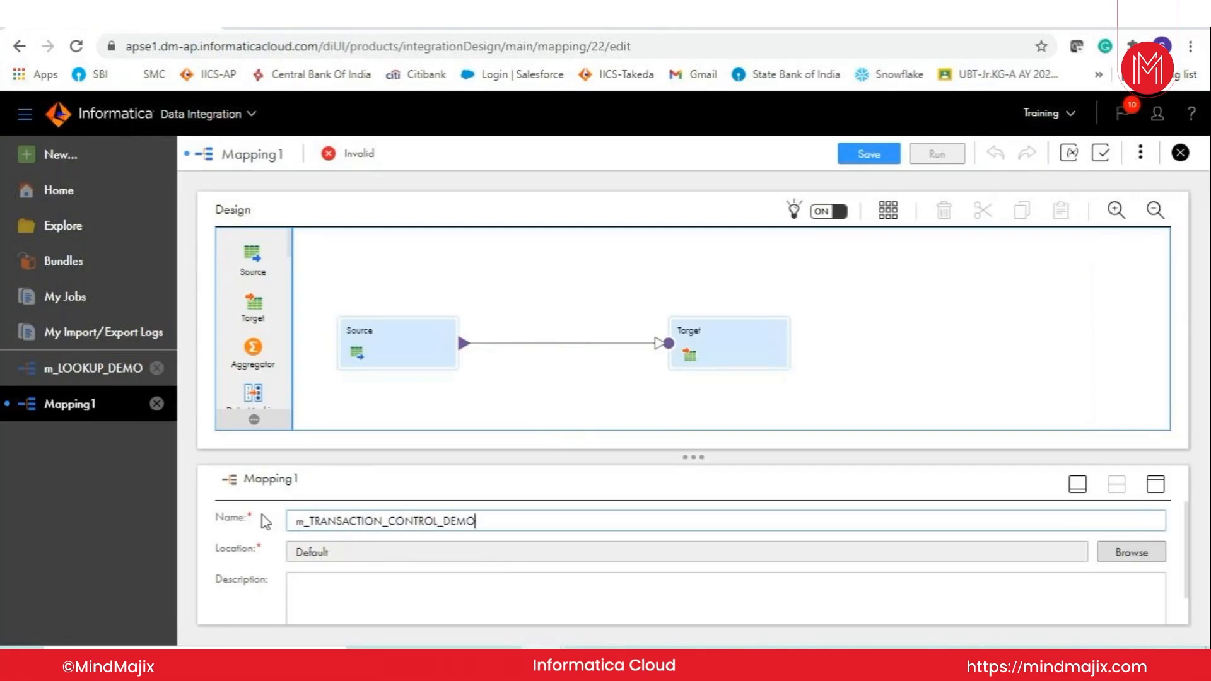
Step: Move the Source and Target transformations higher on the design canvas and enlarge the properties area
drag(353, 297, 344, 259)
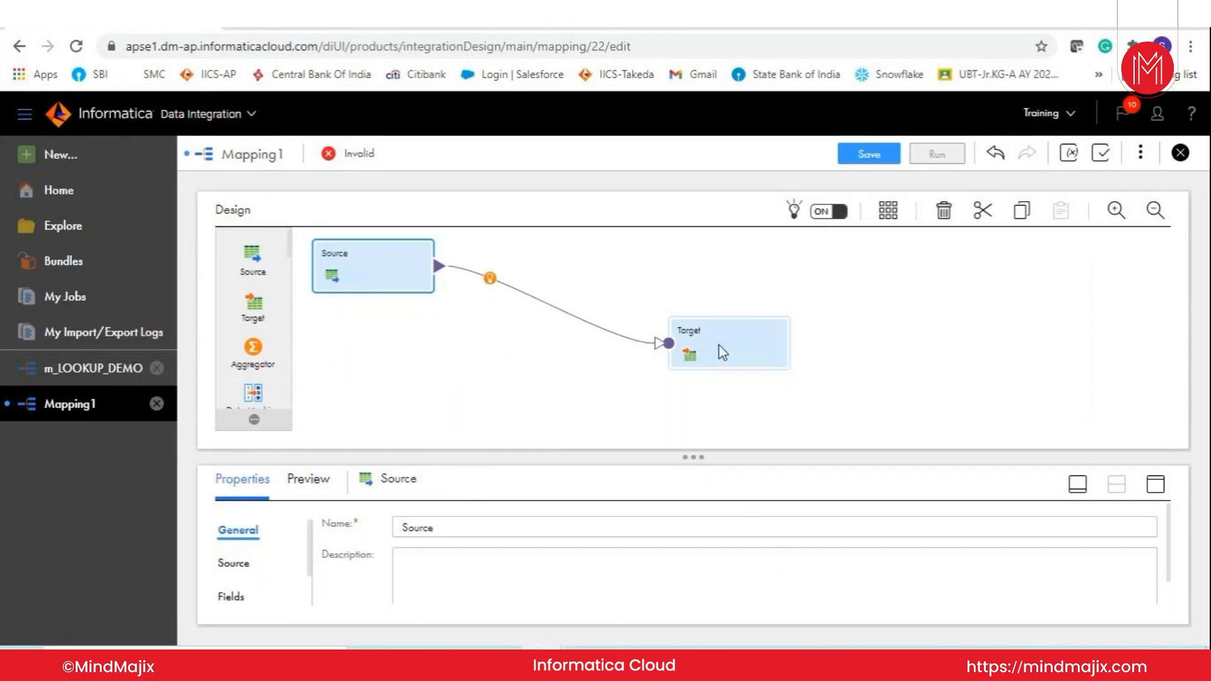
drag(723, 353, 763, 287)
drag(693, 455, 694, 377)
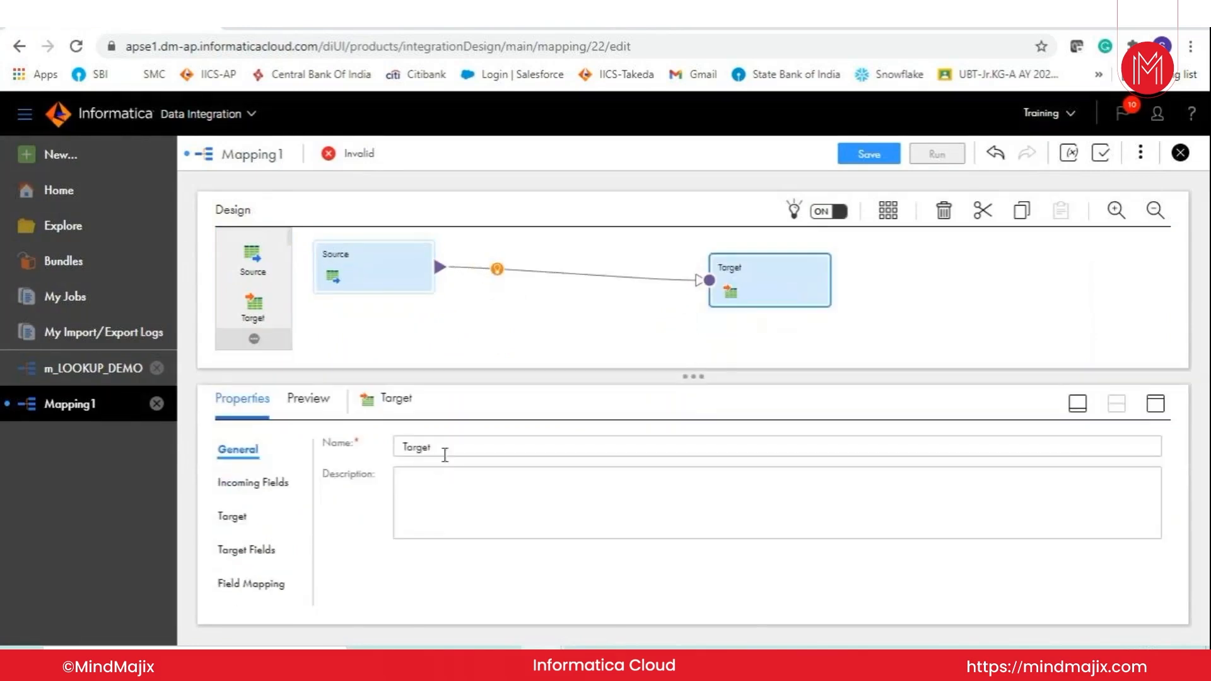
Step: Rename the Source transformation to SRC_EMPLOYEES
drag(444, 453, 371, 452)
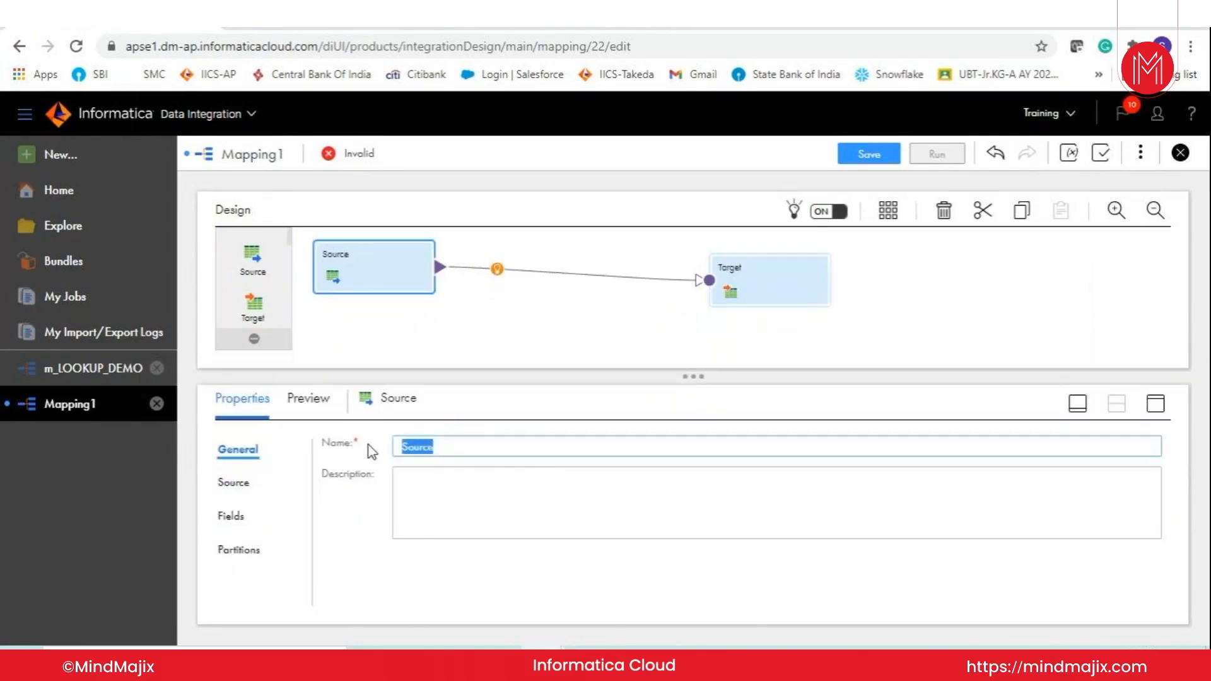
text(EMP_)
key(BackSpace)
key(BackSpace)
key(BackSpace)
key(BackSpace)
text(SRC_EMPLOYEES)
Step: Configure SRC_EMPLOYEES with the ORACLE_CONNECTION connection and the EMPLOYEES table as its single source object
click(241, 485)
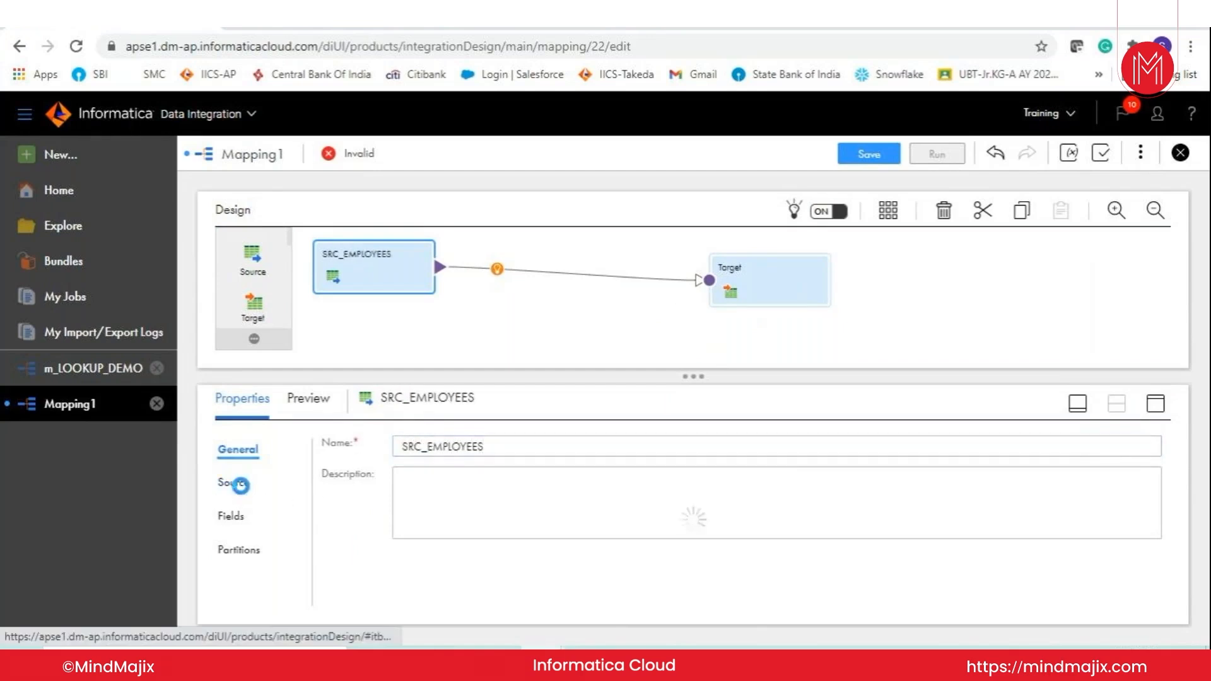
click(513, 491)
click(621, 586)
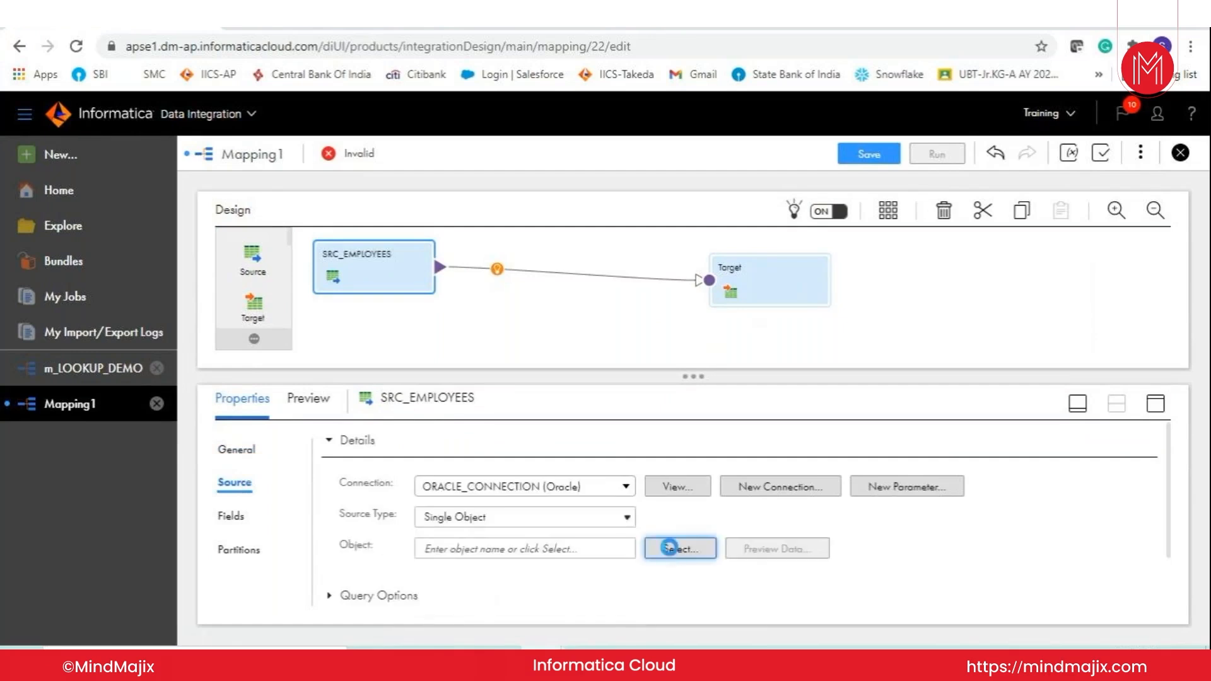
click(669, 547)
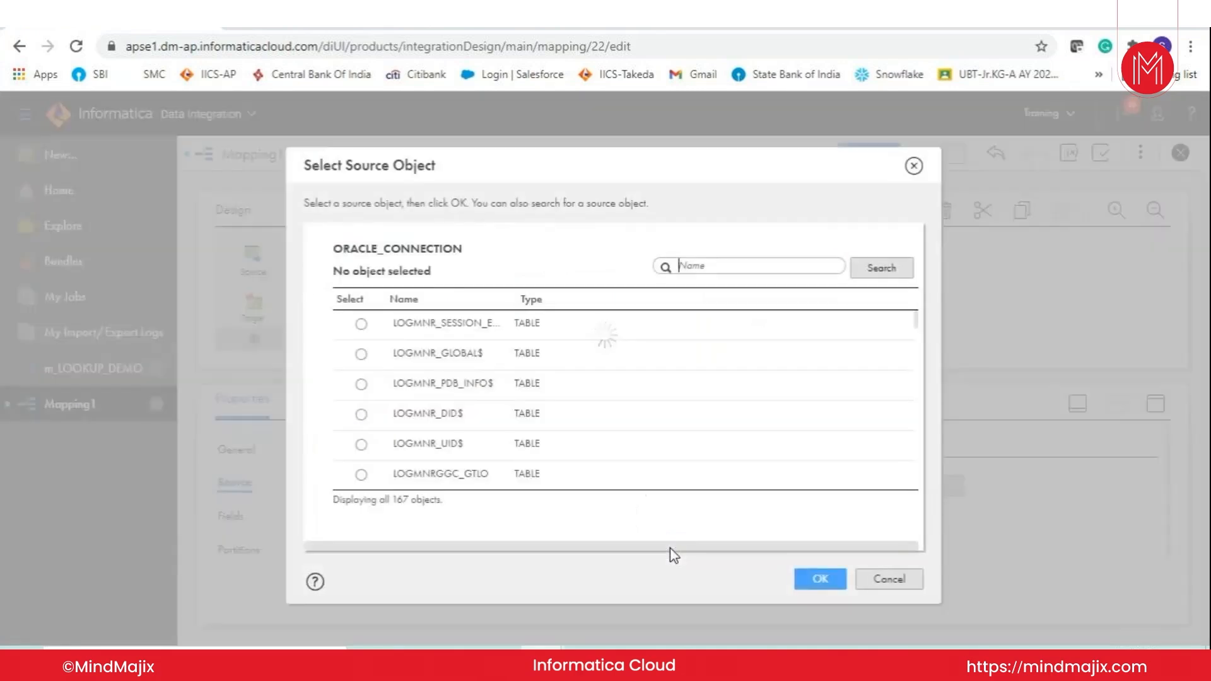
text(EMPLOY)
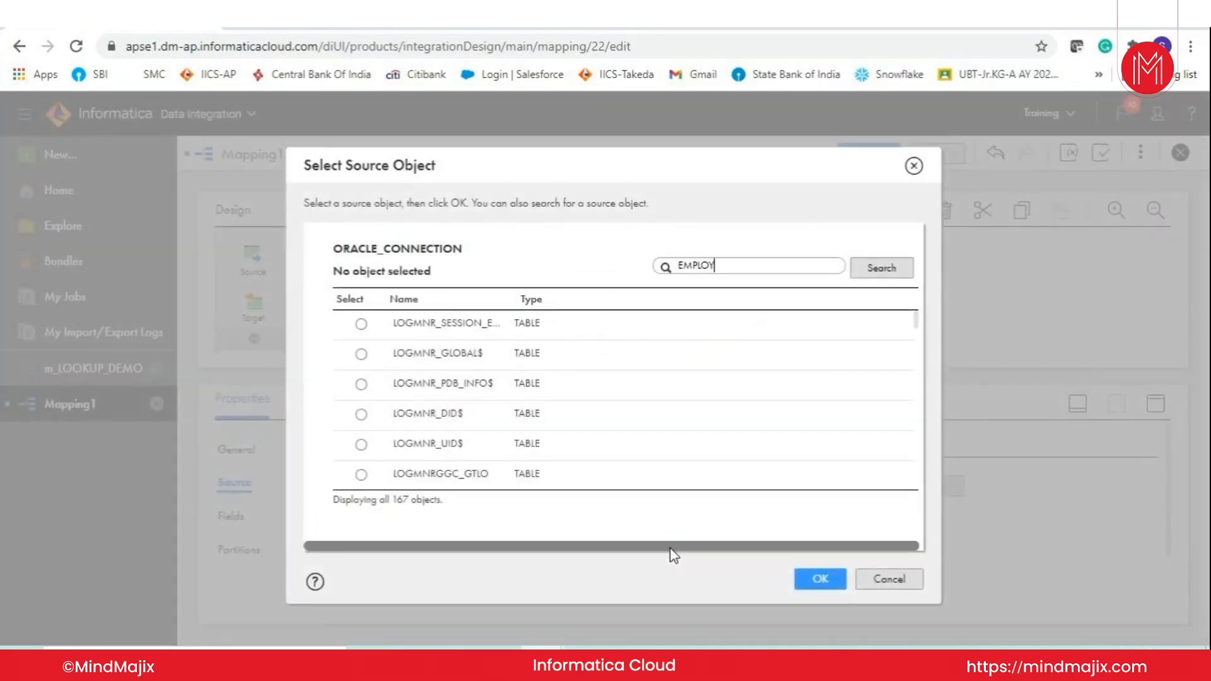
key(Return)
click(419, 322)
click(813, 579)
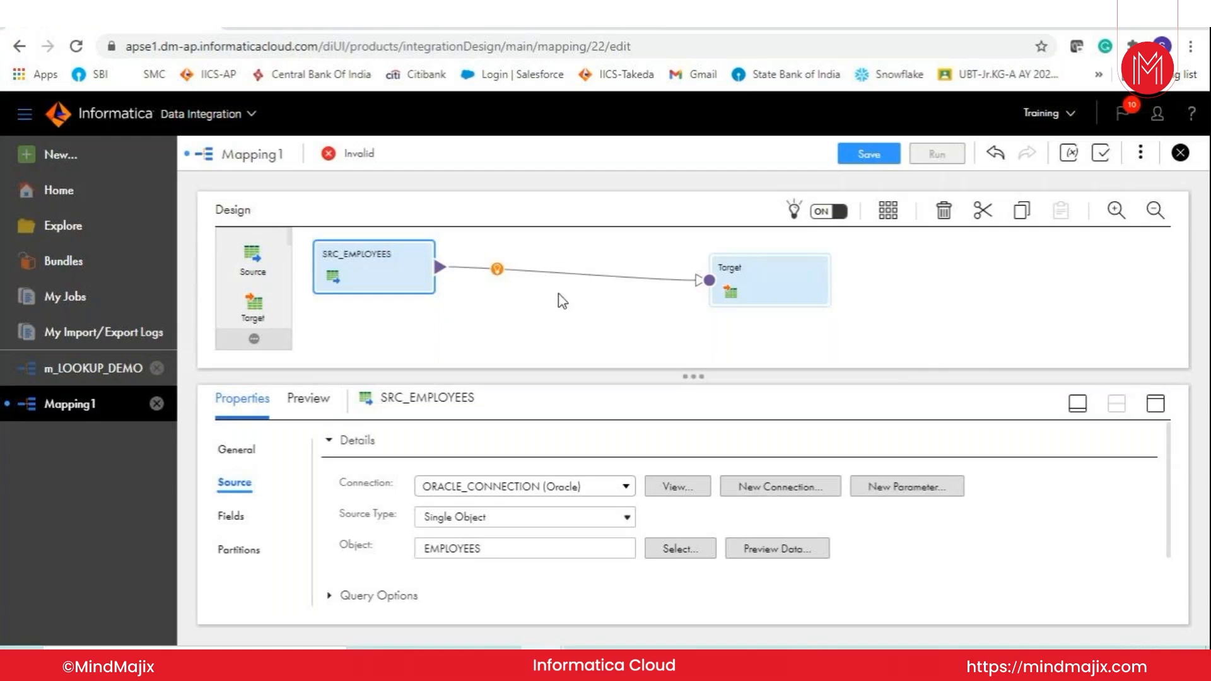
Step: Insert a Transaction Control transformation on the link between SRC_EMPLOYEES and Target
click(498, 276)
click(497, 271)
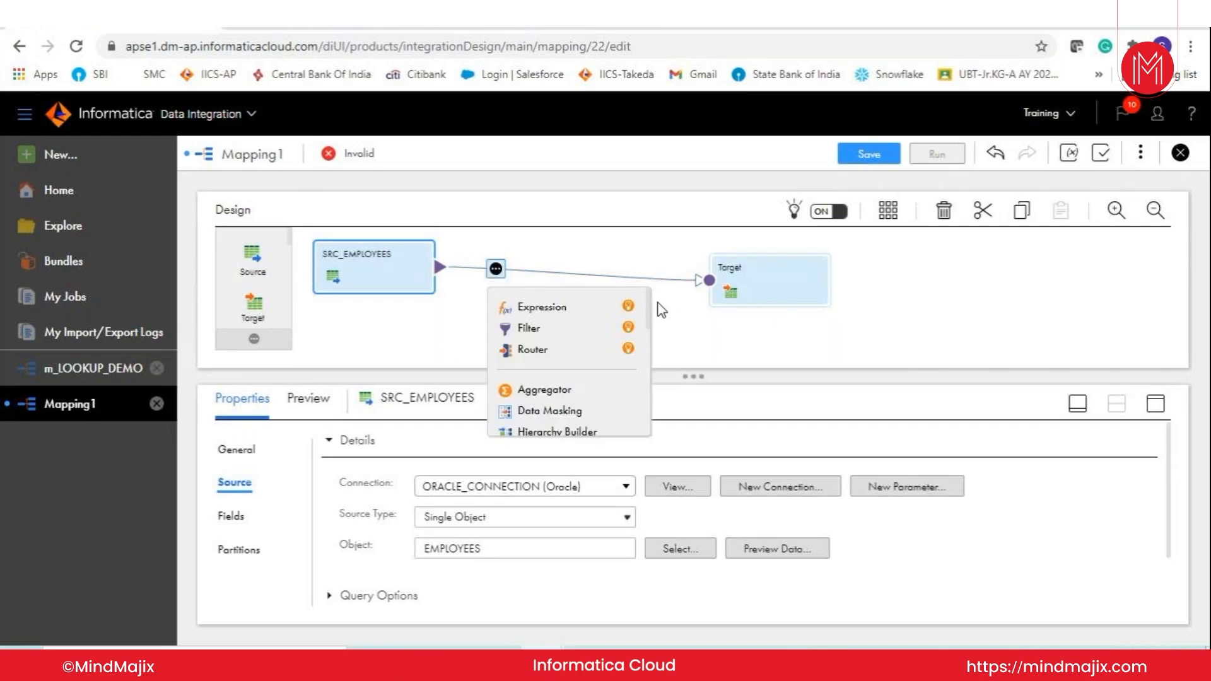
drag(649, 310, 646, 399)
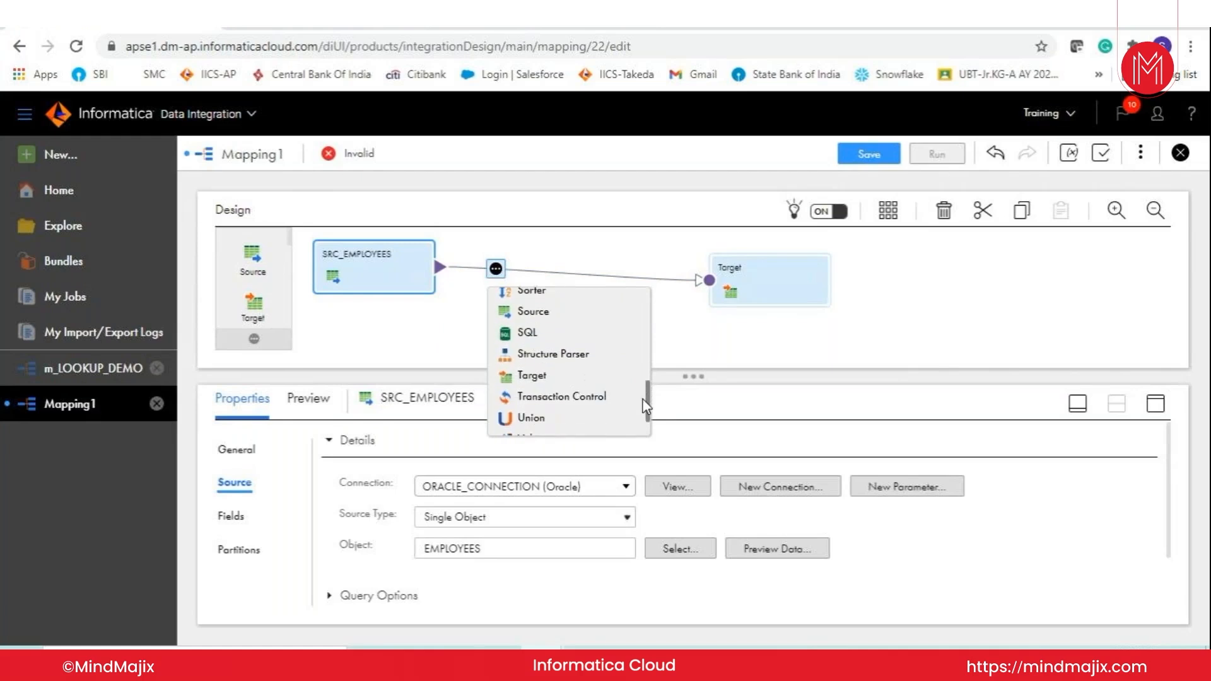
click(575, 405)
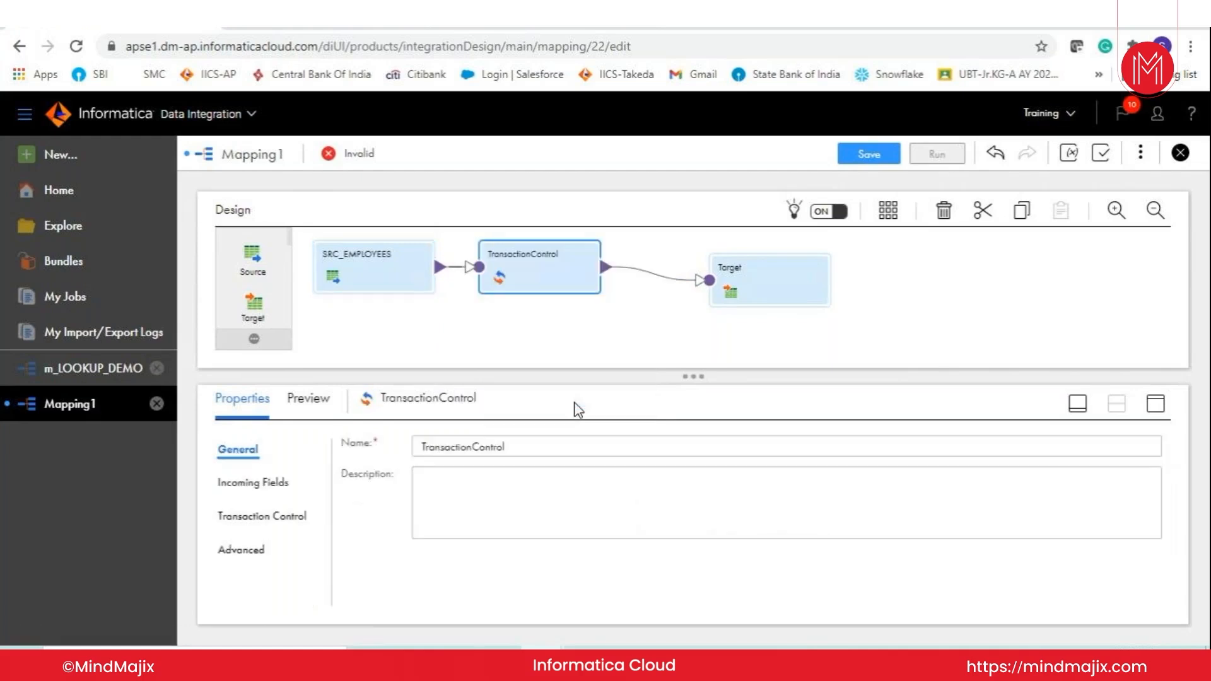
Step: Set the transaction control condition to If Field Value Changes, using DEPARTMENT_ID as the field
click(260, 517)
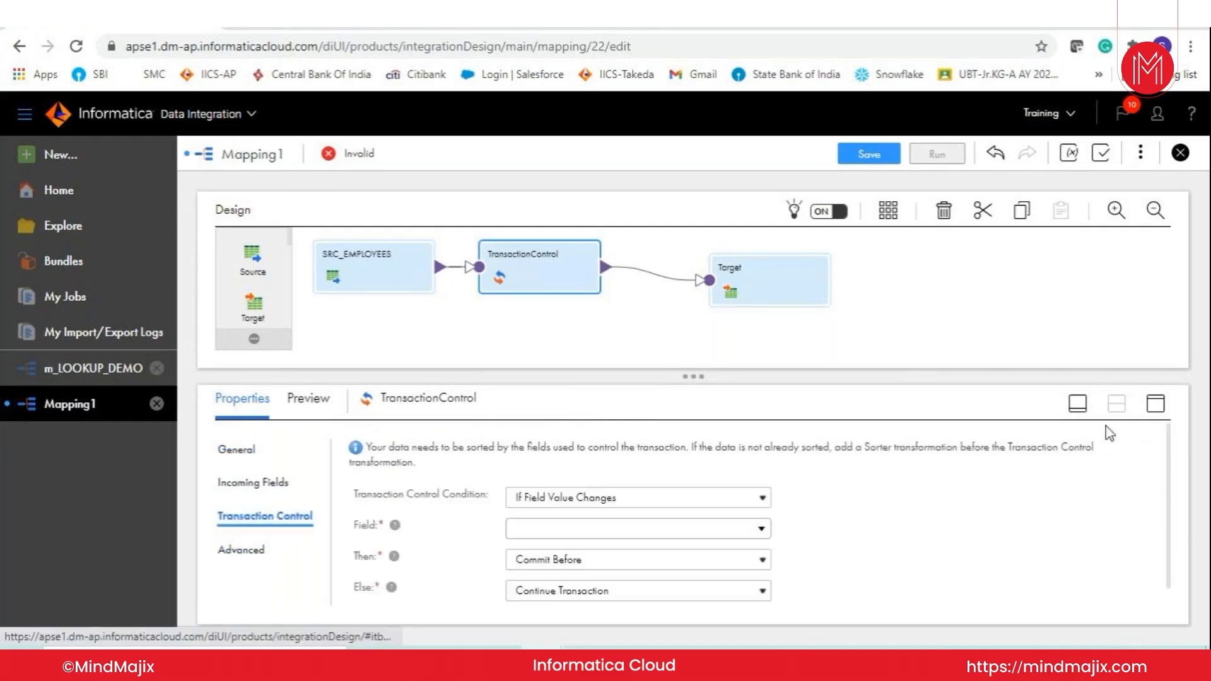
click(1154, 404)
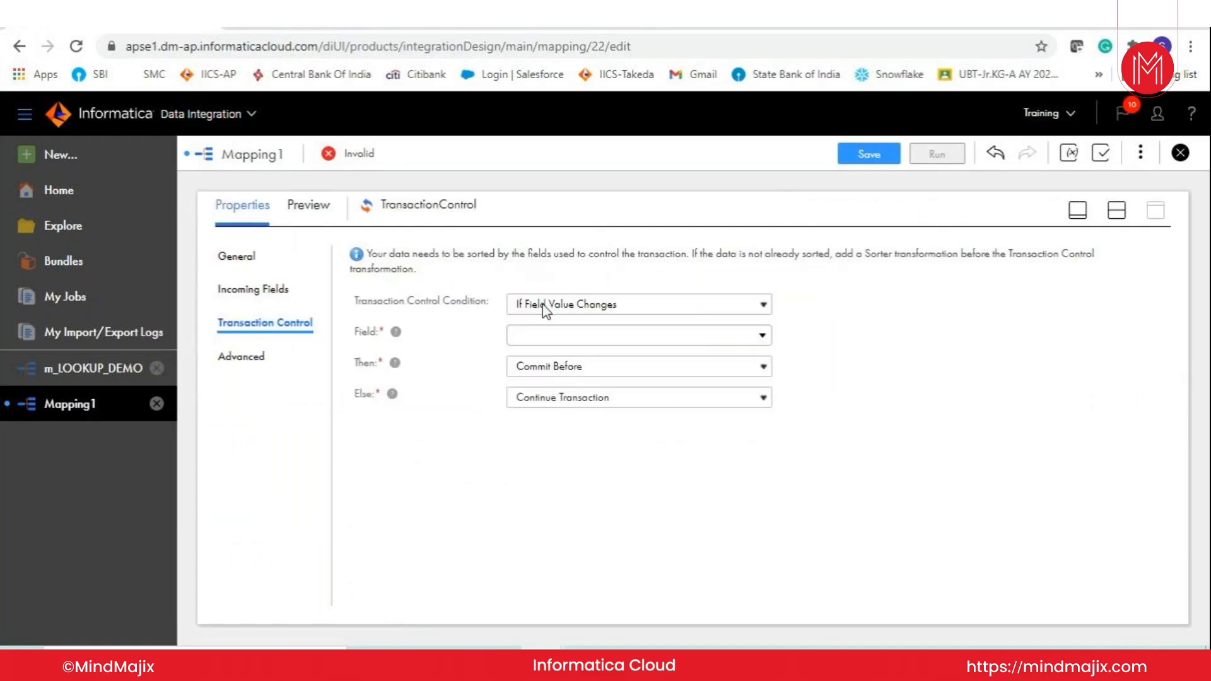
click(604, 308)
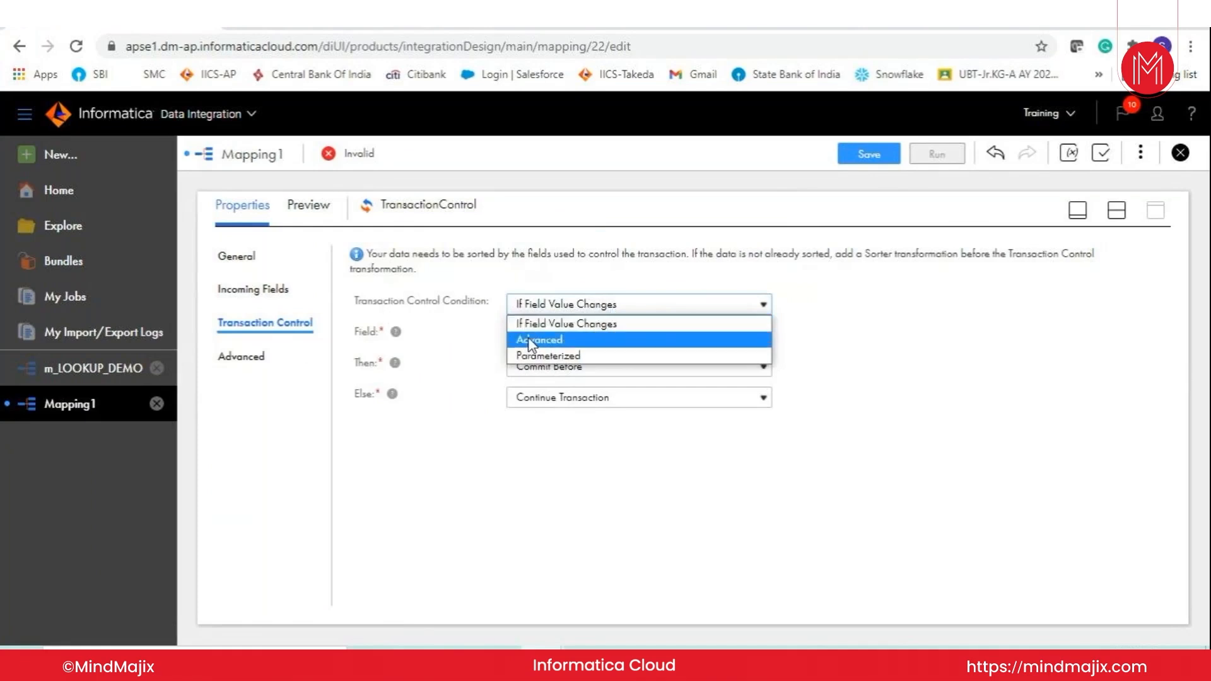
click(549, 325)
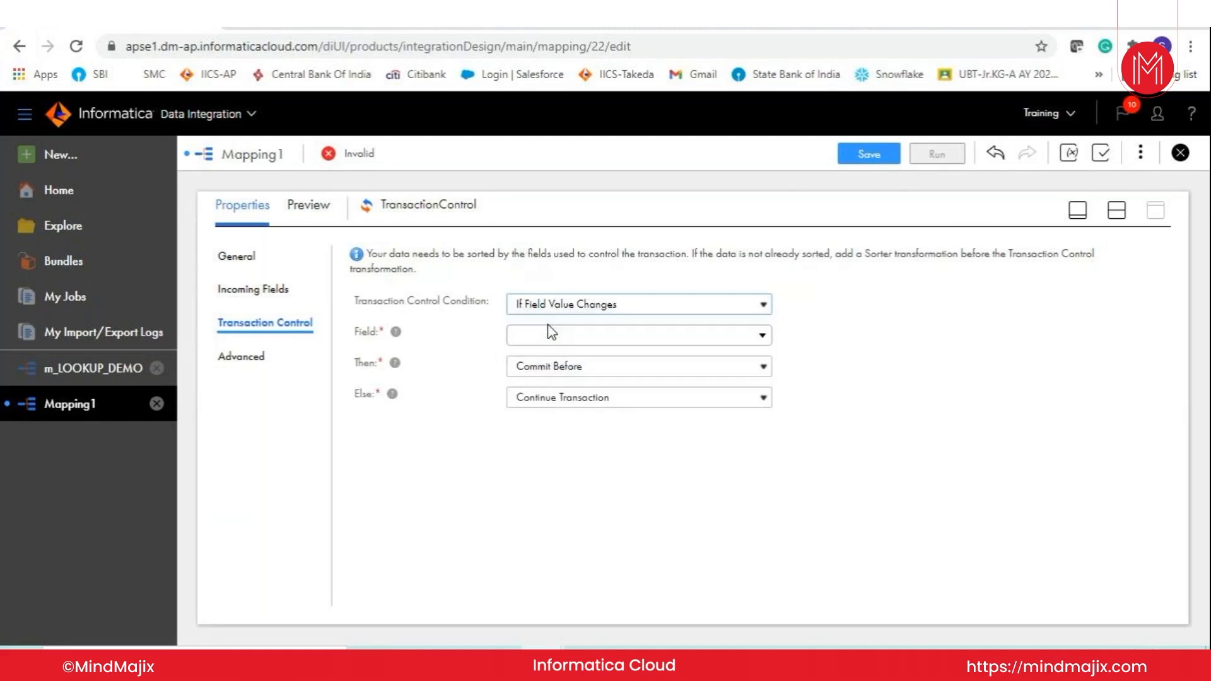
click(565, 341)
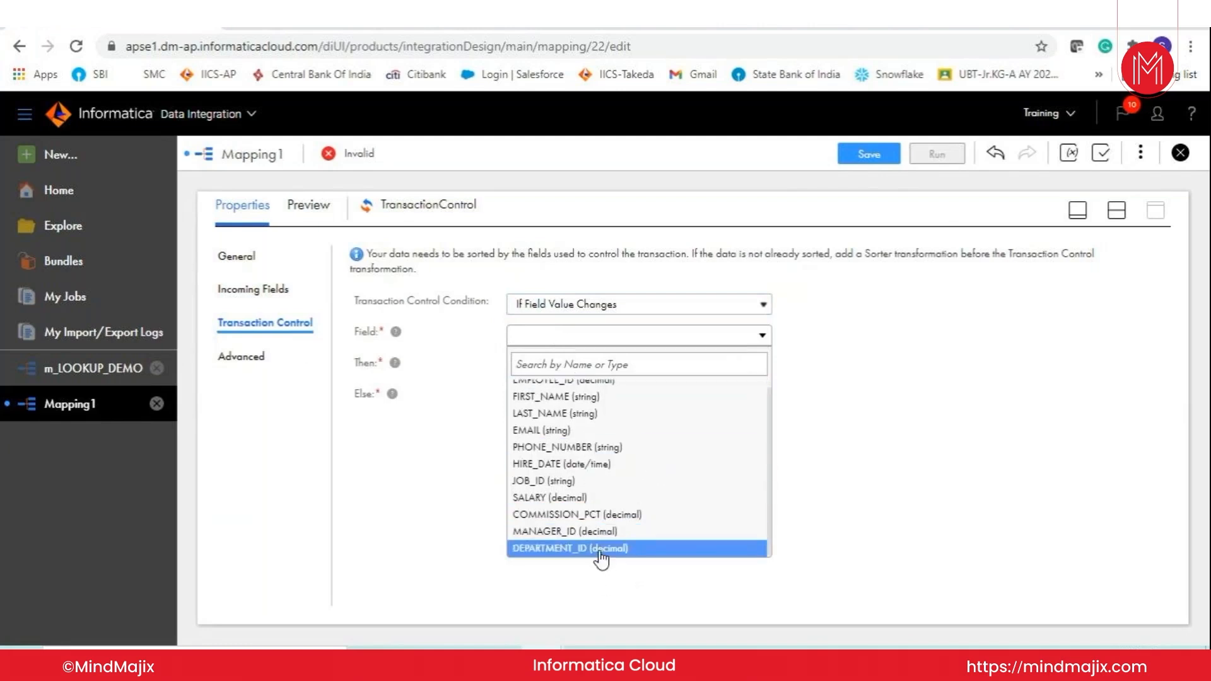
click(601, 550)
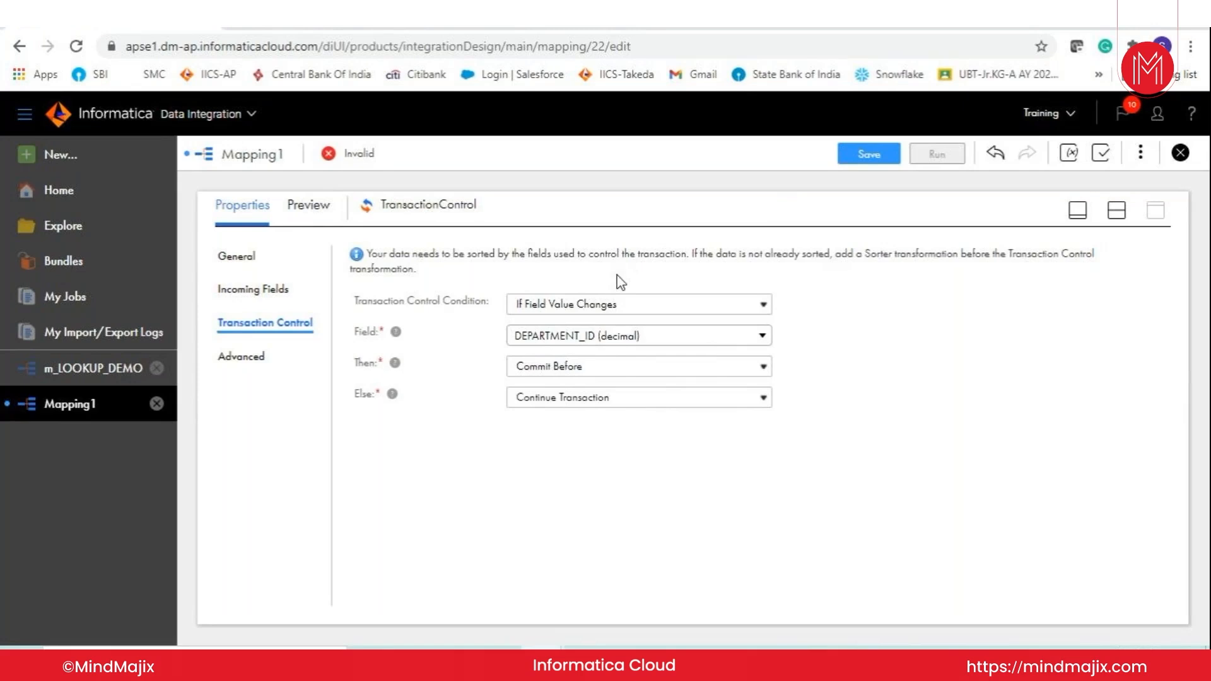
Step: Review the Then action options of the transaction control condition and the transformation's advanced tracing setting
click(553, 372)
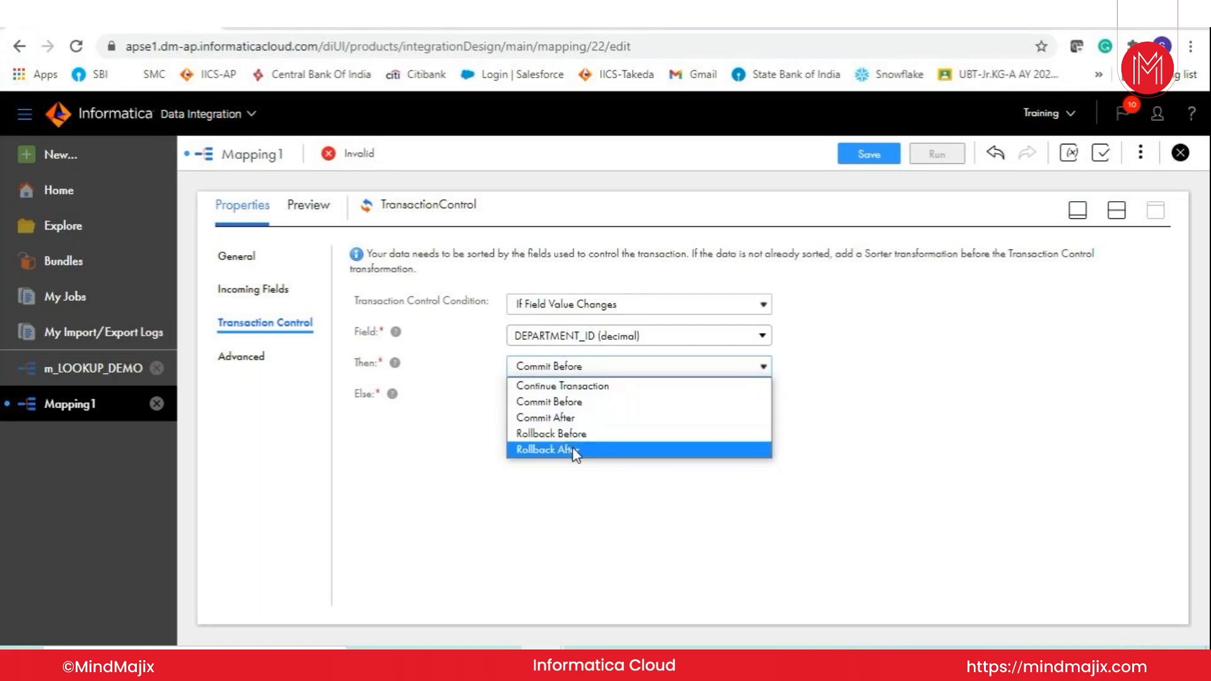
click(449, 433)
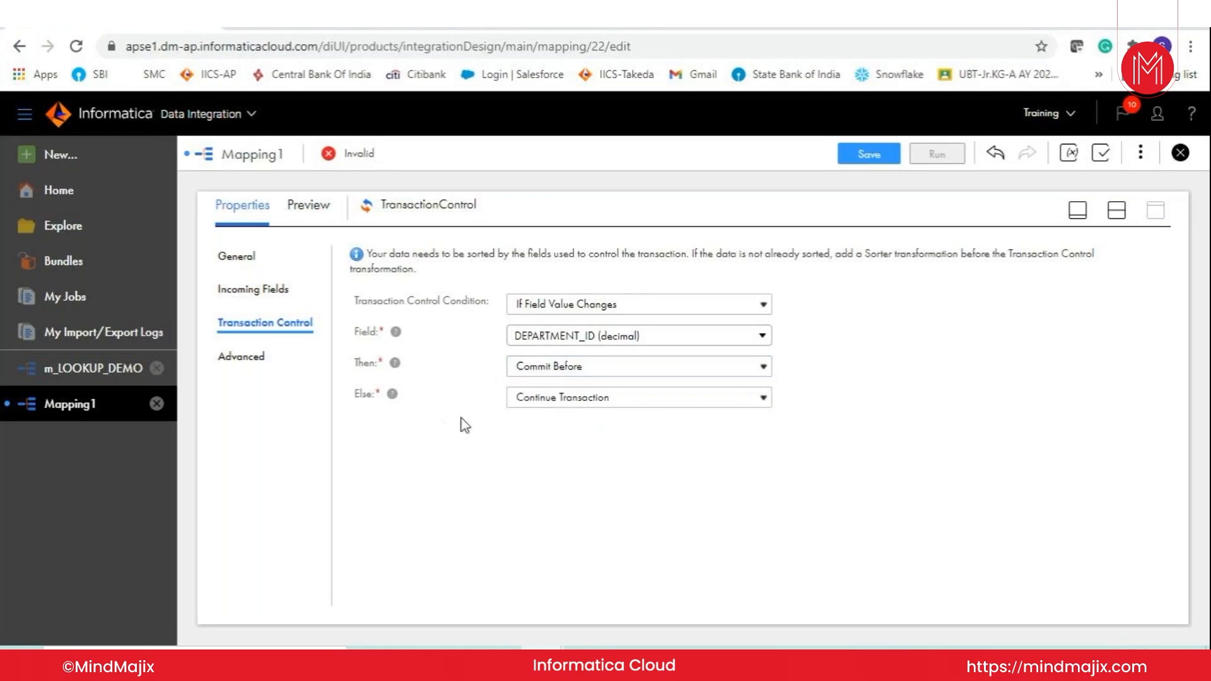
click(550, 368)
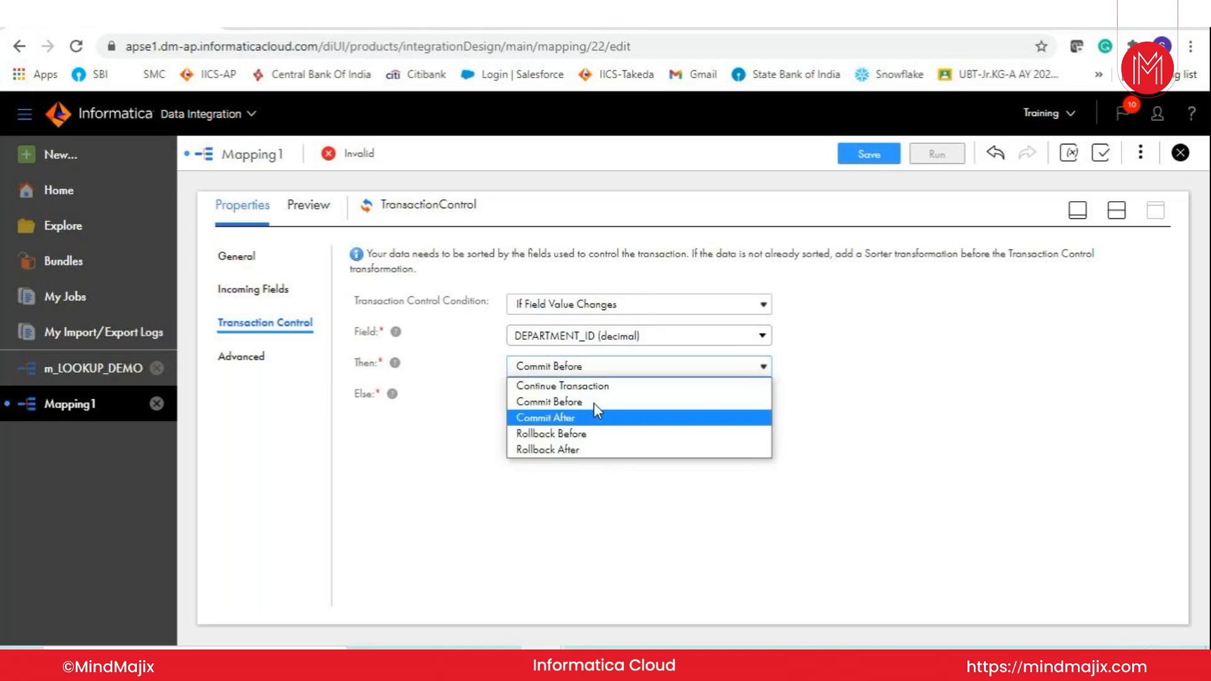
click(598, 509)
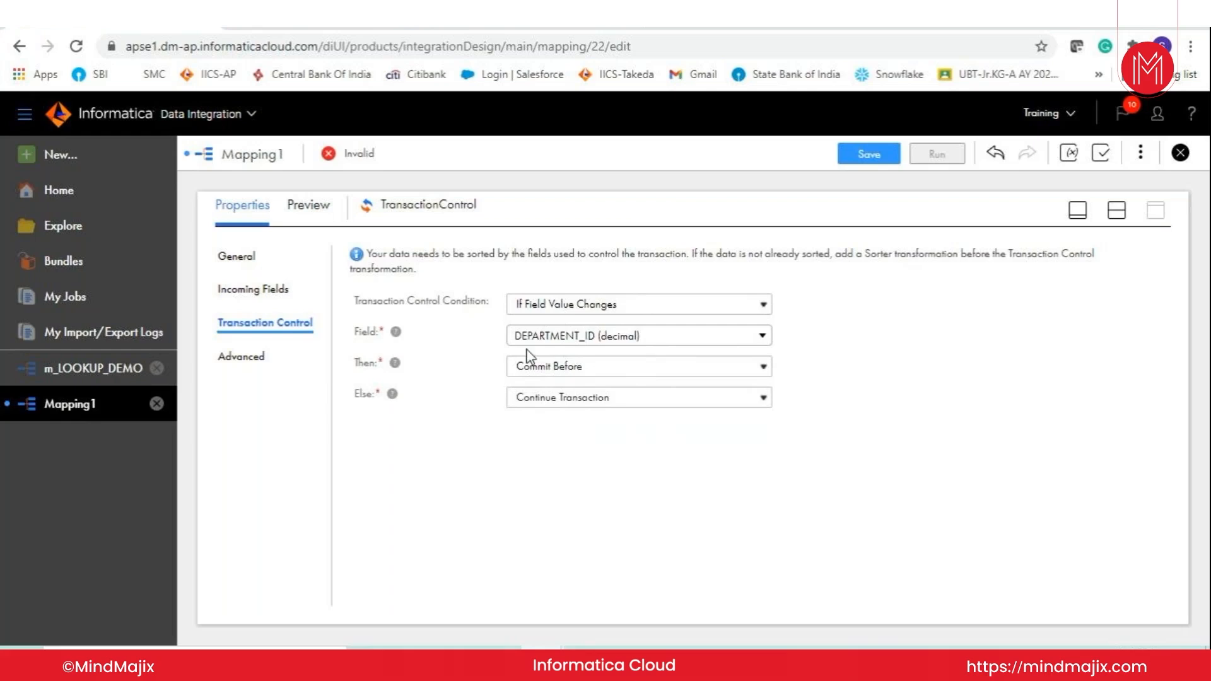
click(258, 365)
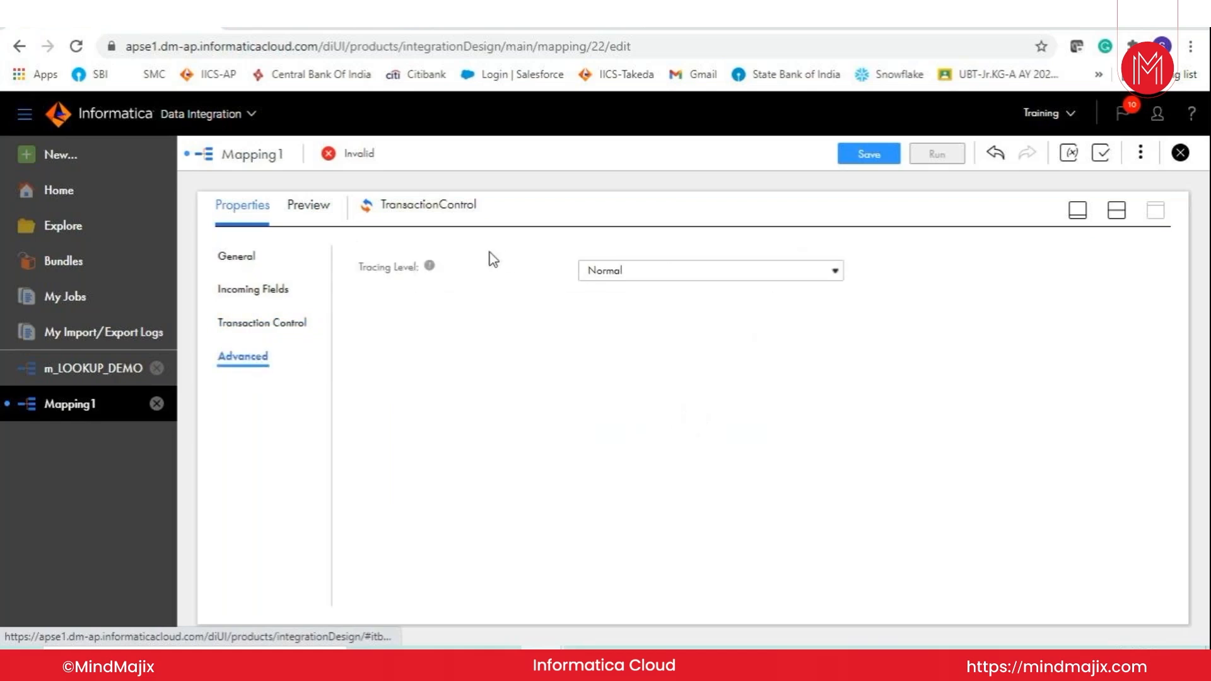
Step: Align Target with the other transformations on the canvas and reopen the transaction control settings of TransactionControl
click(1077, 210)
click(752, 258)
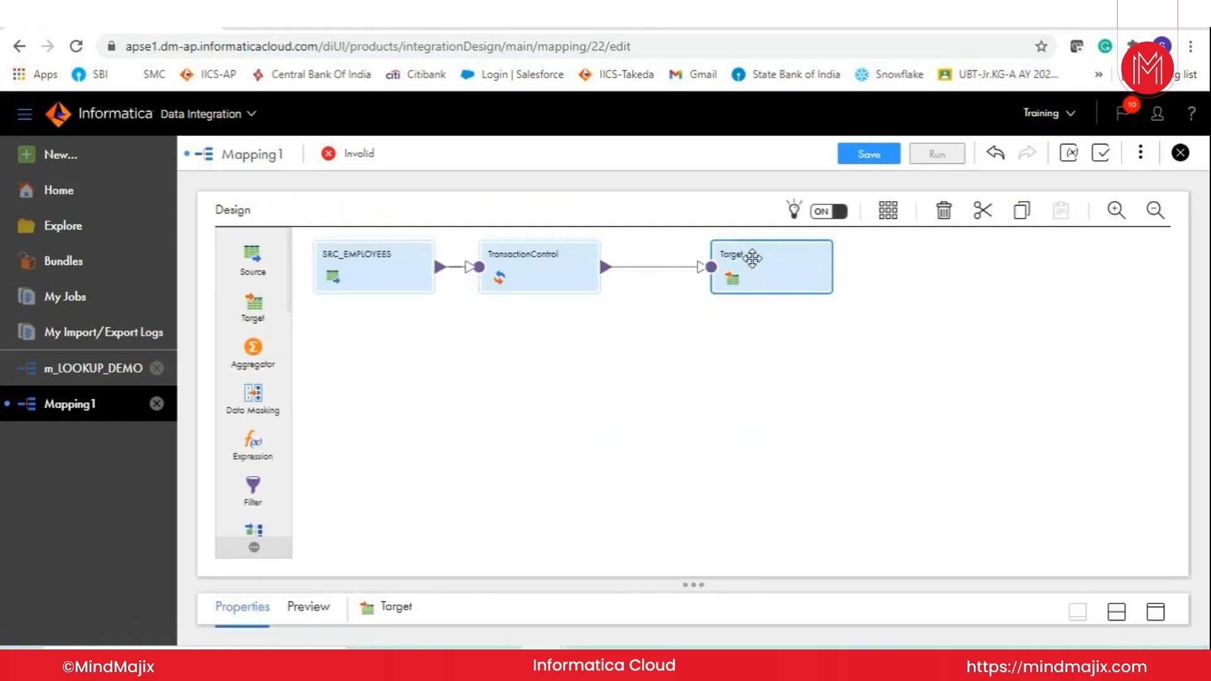
click(543, 281)
click(1155, 612)
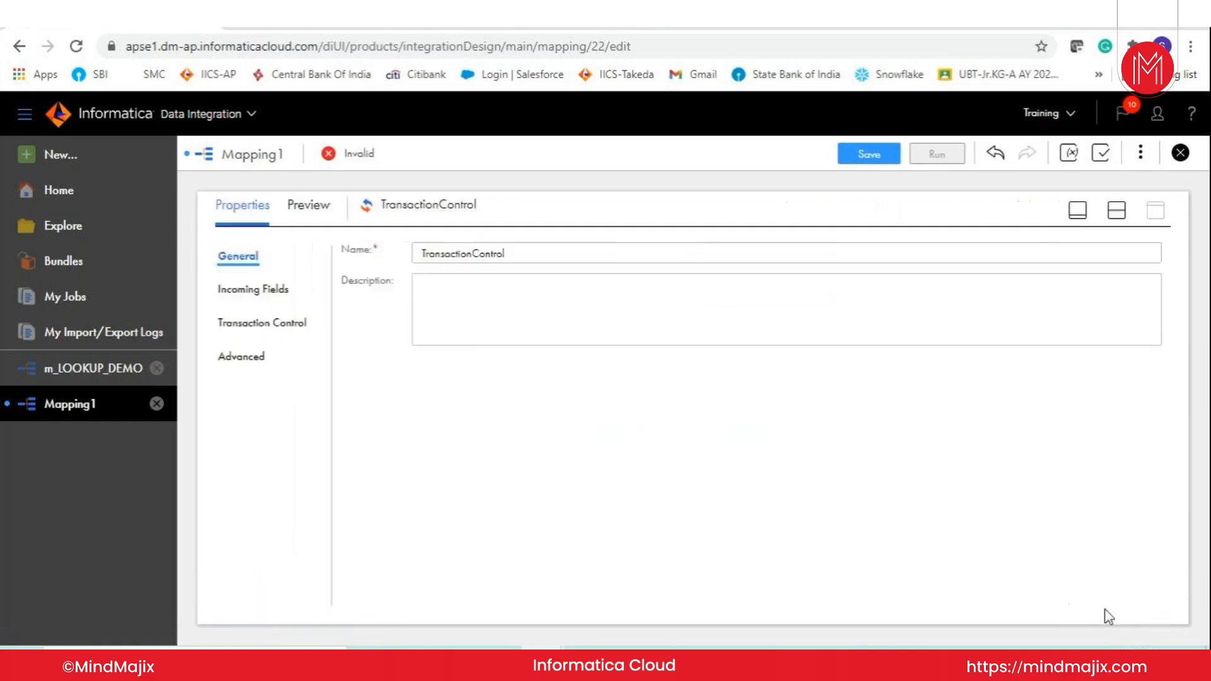
click(271, 323)
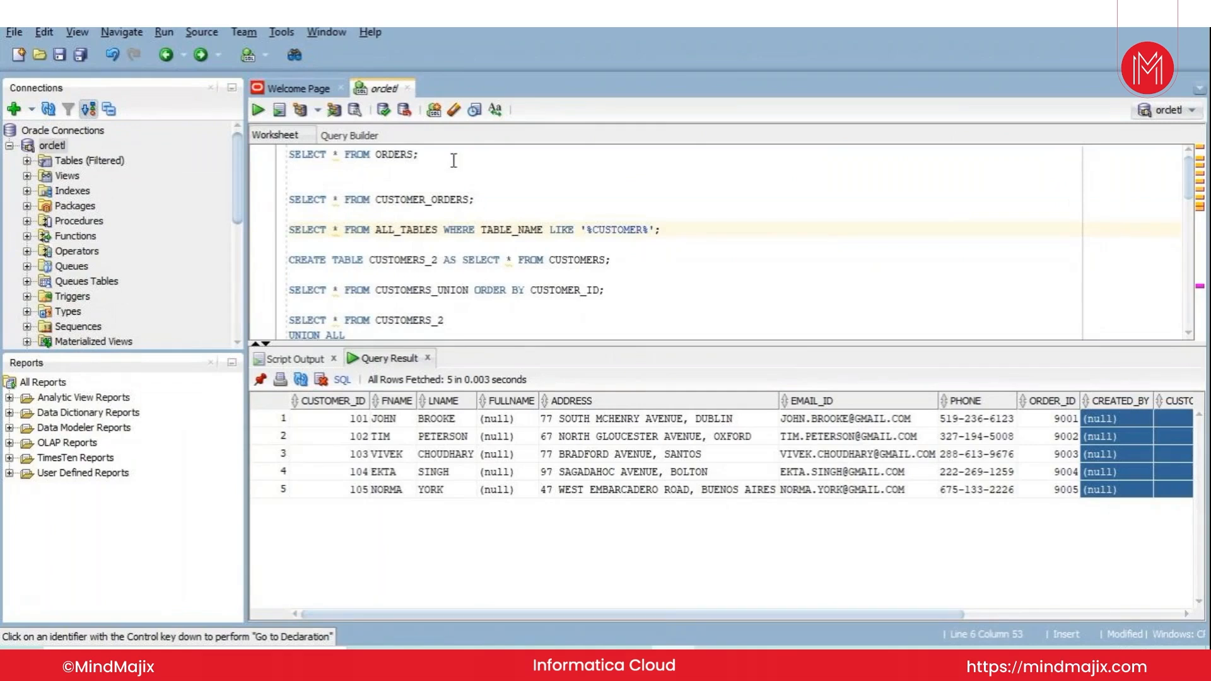
Step: Switch to Oracle SQL Developer and run a new query, SELECT * FROM EMPLOYES;, below the ORDERS query
key(Return)
key(Return)
text(SELECT *)
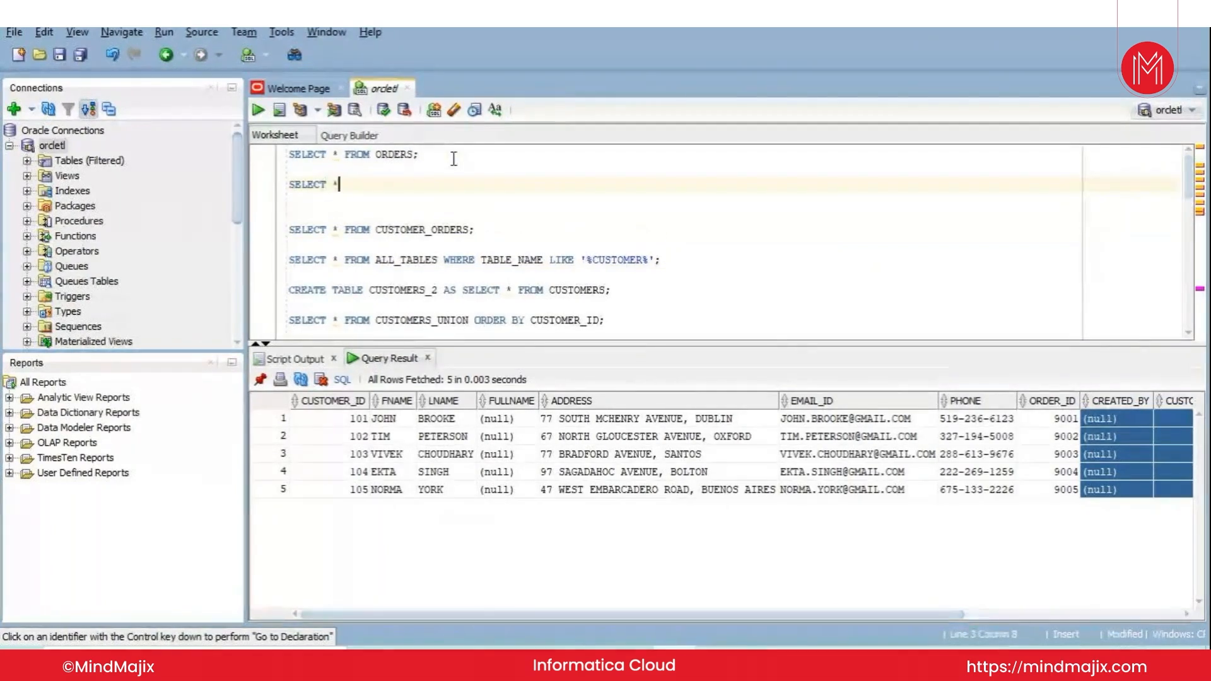
text( FROM EMPLOYES;)
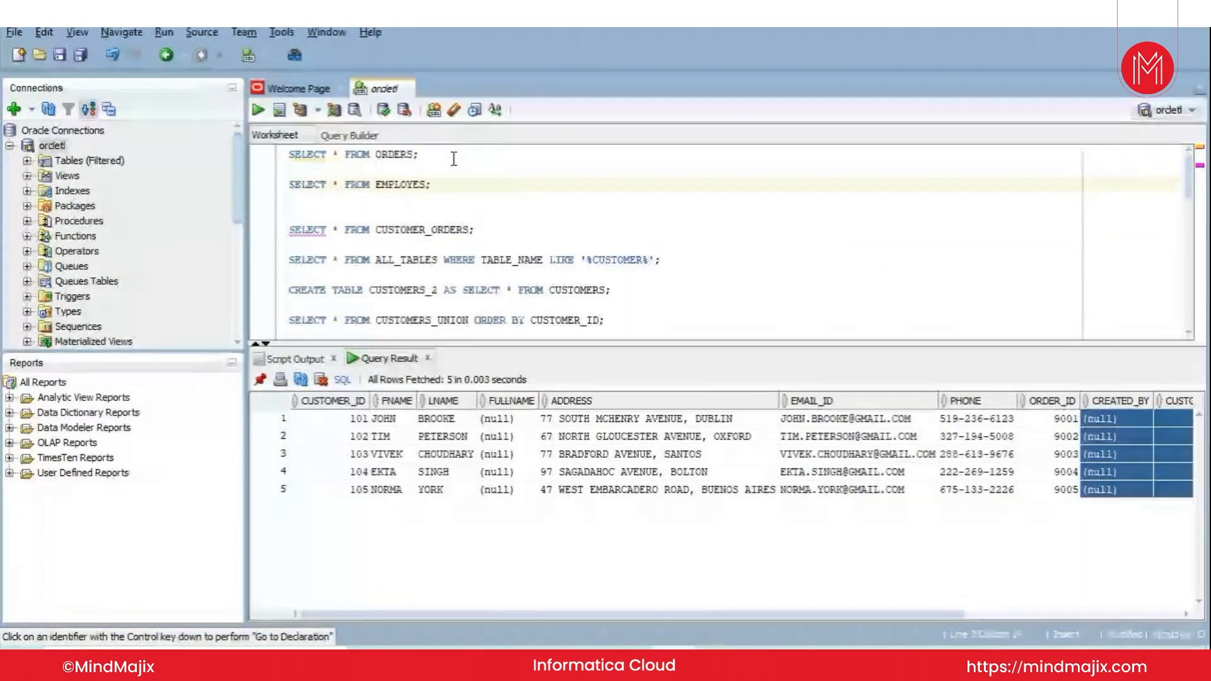
key(ctrl+Return)
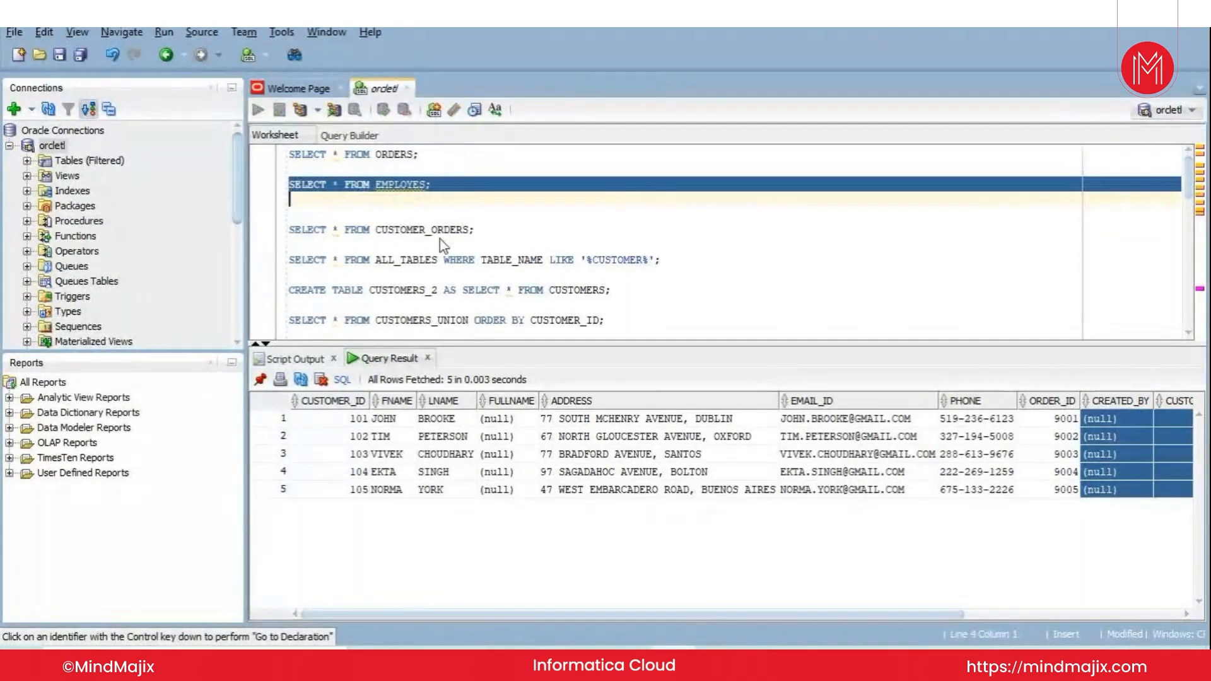
Step: Correct the query's table name to EMPLOYEES and run it to browse the employee records
double_click(420, 185)
text(E)
key(ctrl+z)
click(420, 185)
text(E)
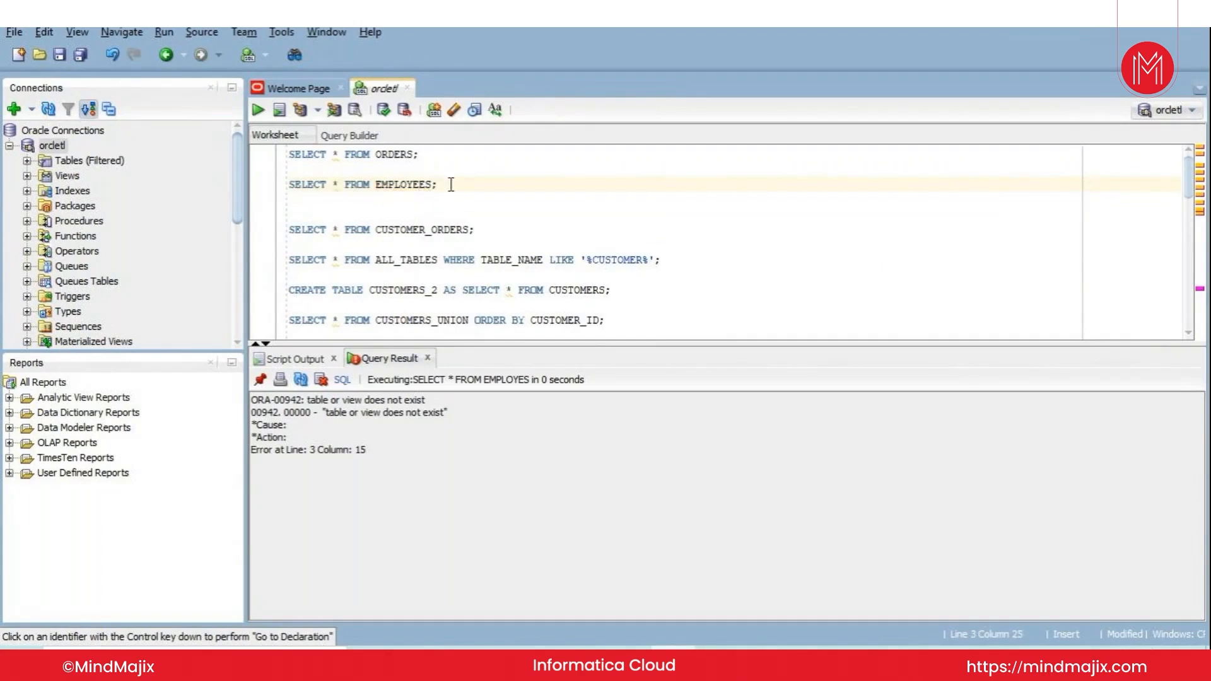
click(449, 184)
key(ctrl+Return)
scroll(594, 264, down, 3)
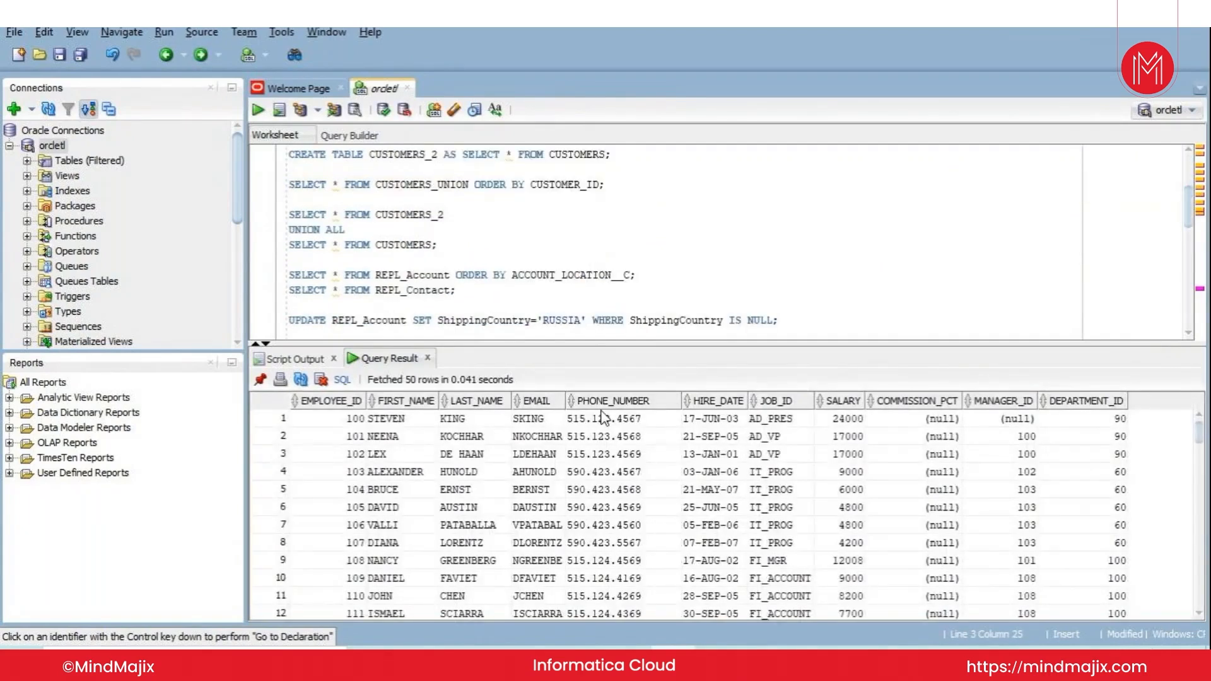
scroll(432, 456, down, 12)
scroll(431, 456, down, 8)
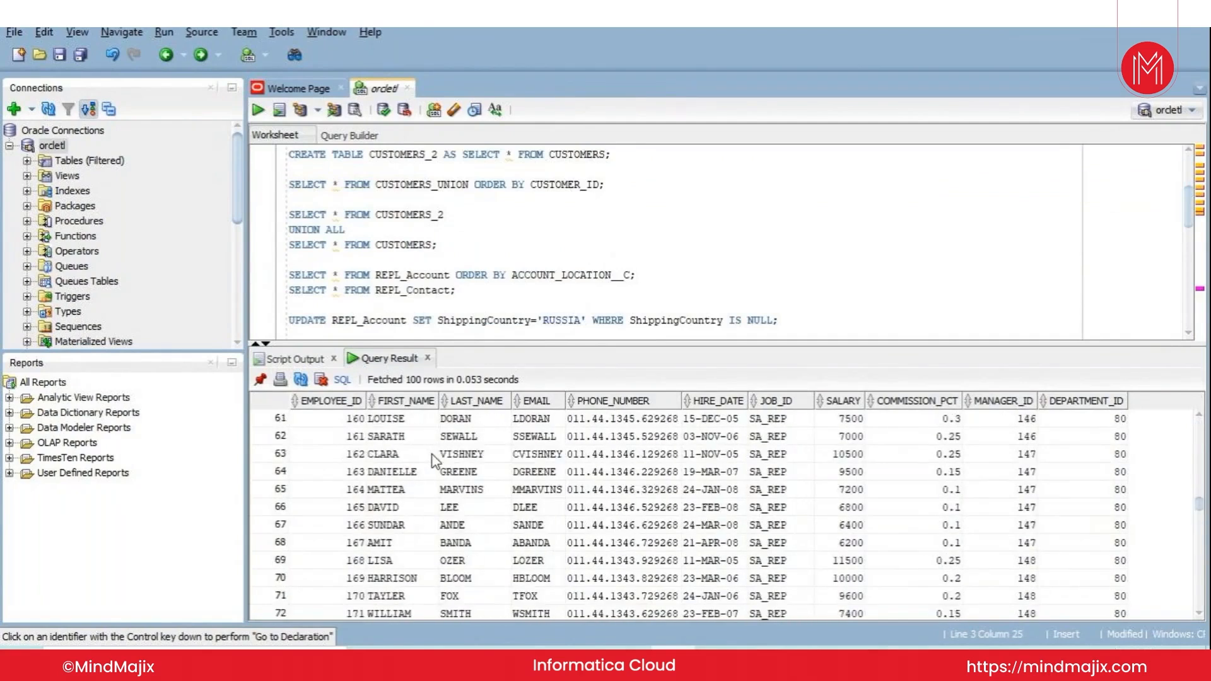
Step: Sort the EMPLOYEES query by adding ORDER BY DEPARTMENT_ID; and run it
scroll(433, 456, up, 20)
scroll(484, 221, up, 1)
scroll(484, 221, up, 2)
key(BackSpace)
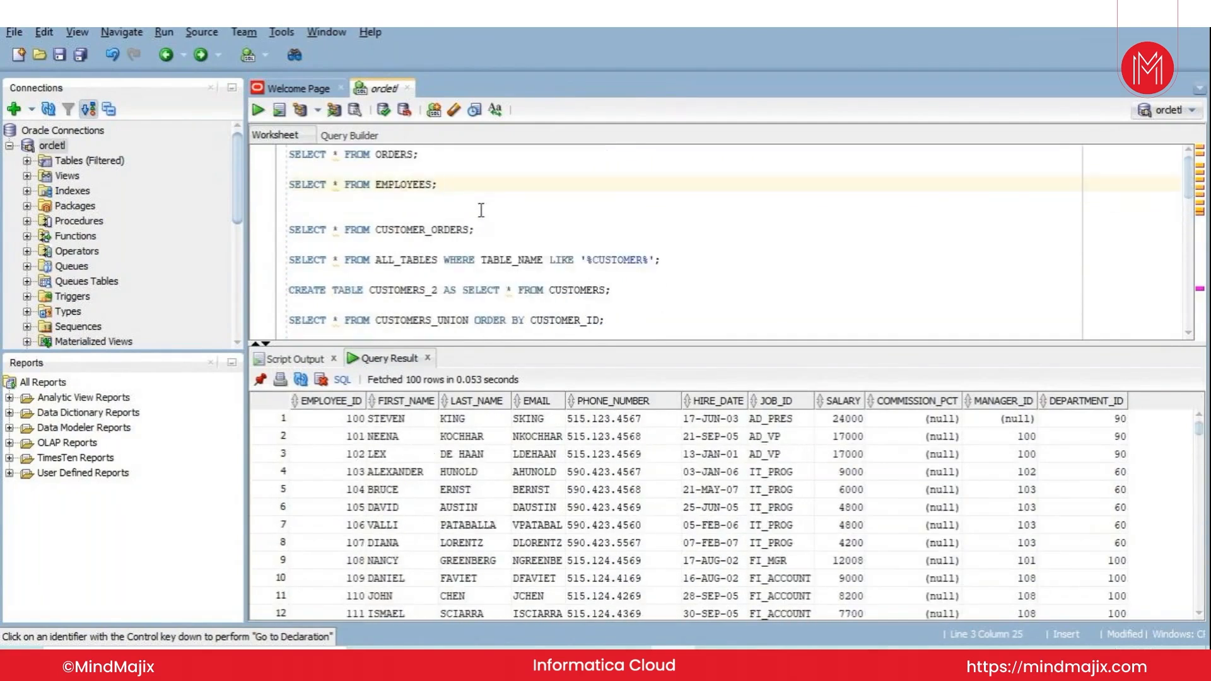
text(ORDER BY D)
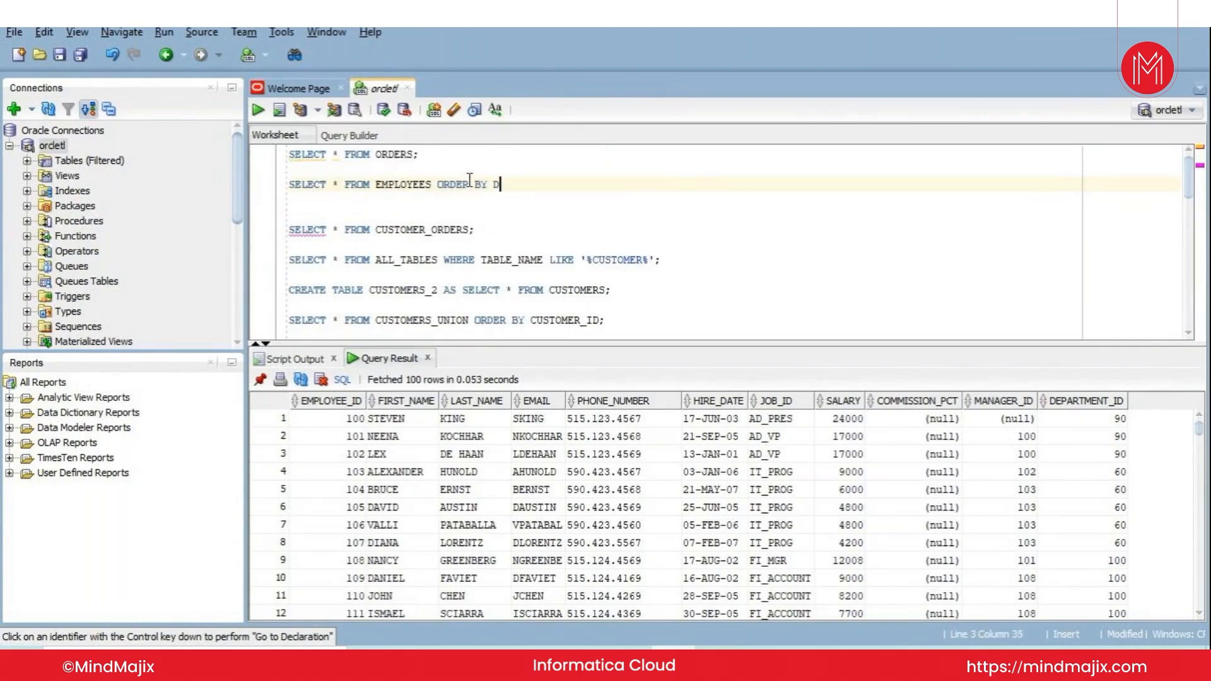
text(EPARTMENT_ID;)
key(ctrl+Return)
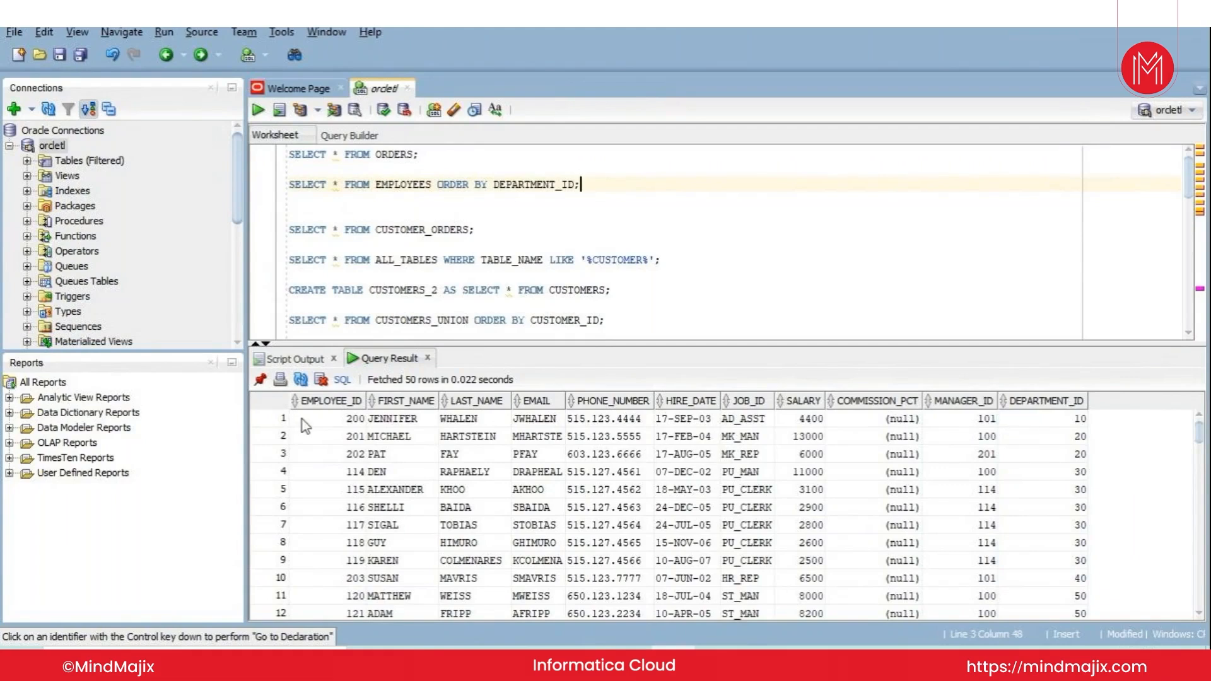
Step: Examine the first three rows of the sorted result one by one, comparing their DEPARTMENT_ID values
click(276, 420)
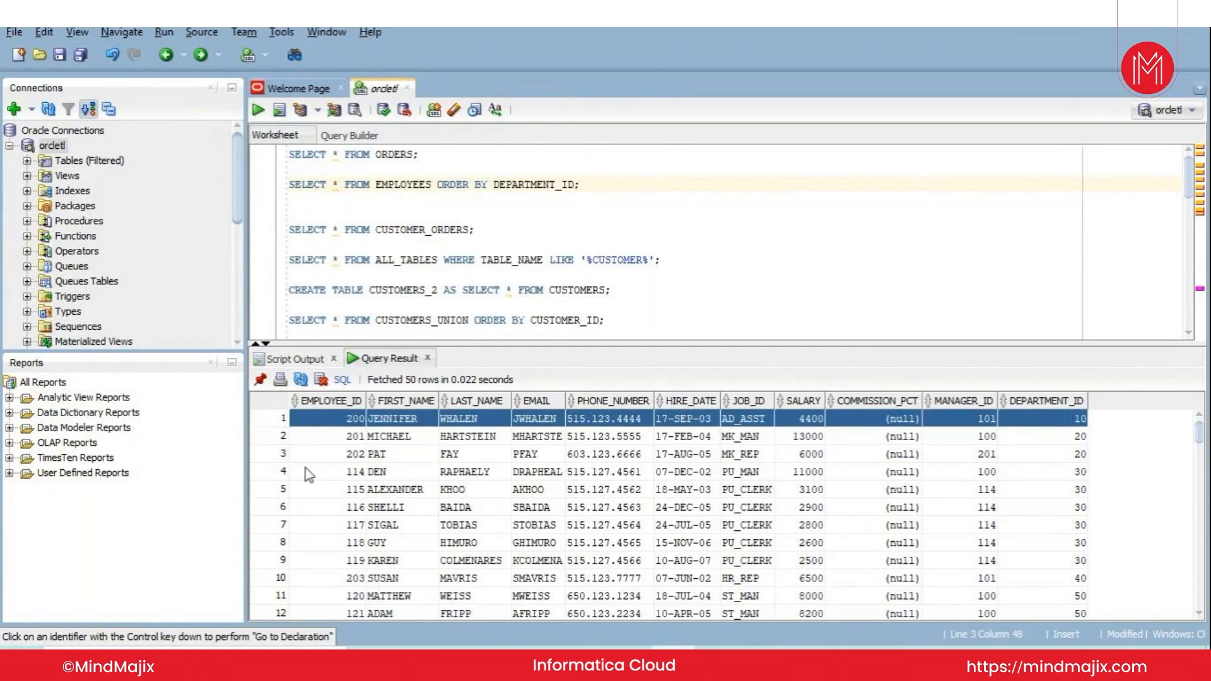
click(271, 436)
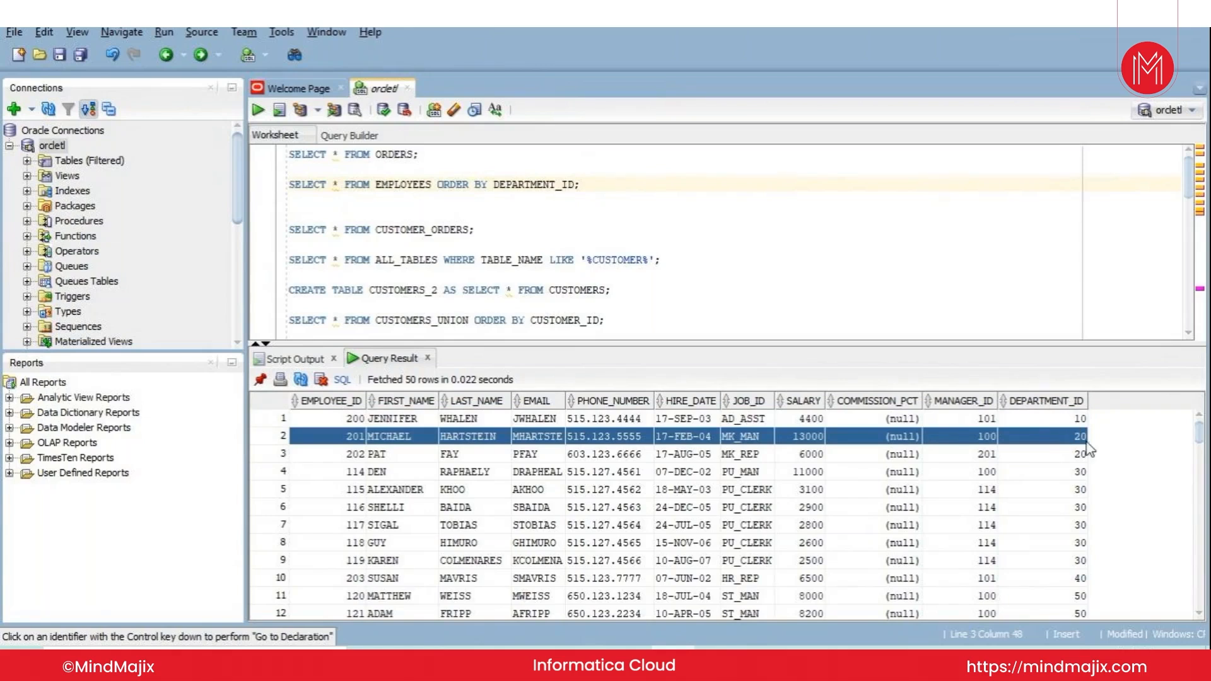
click(347, 423)
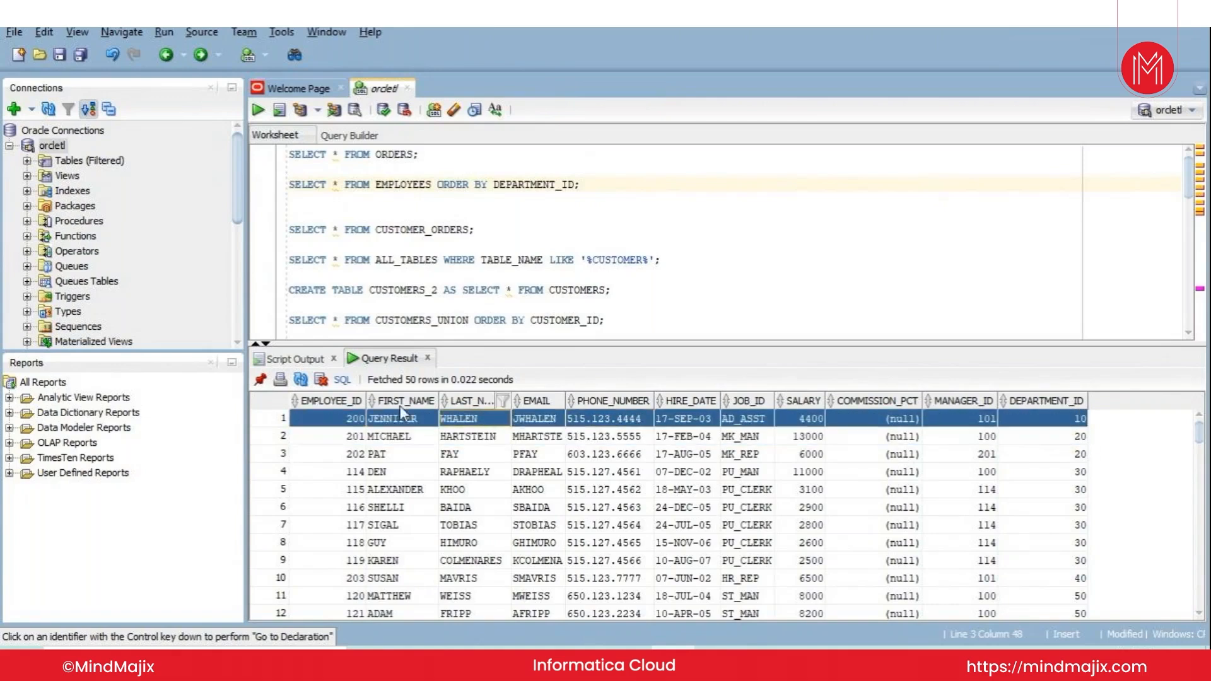
click(335, 420)
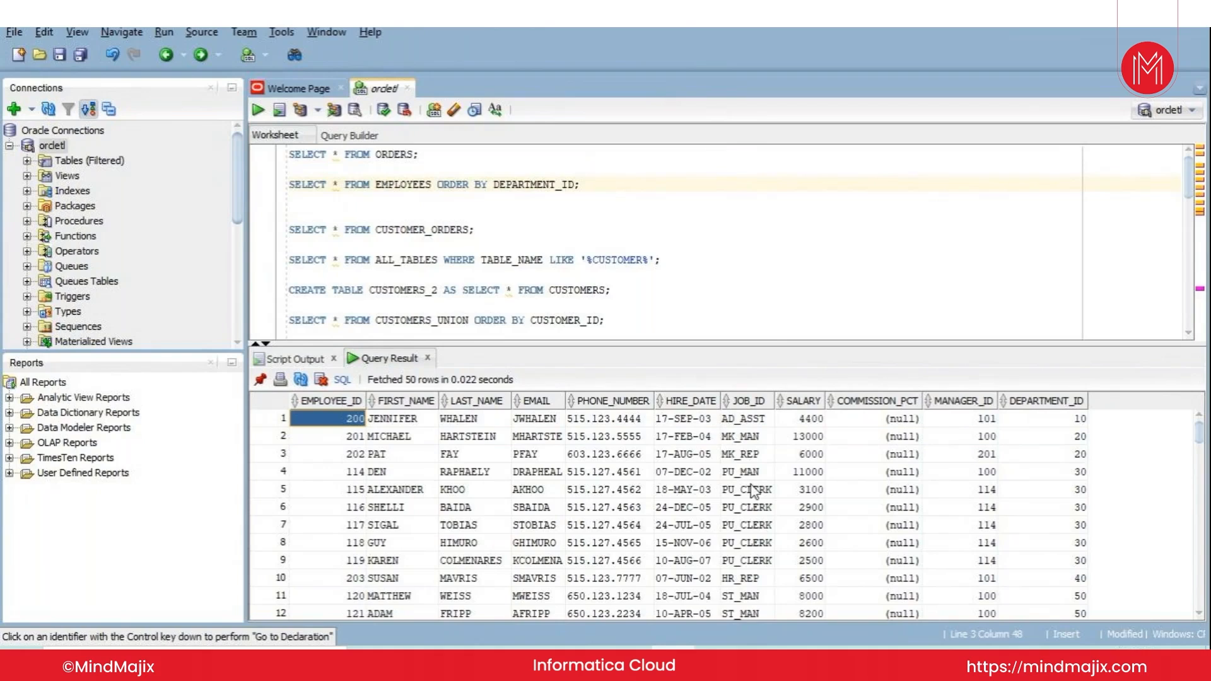
drag(328, 437, 1072, 437)
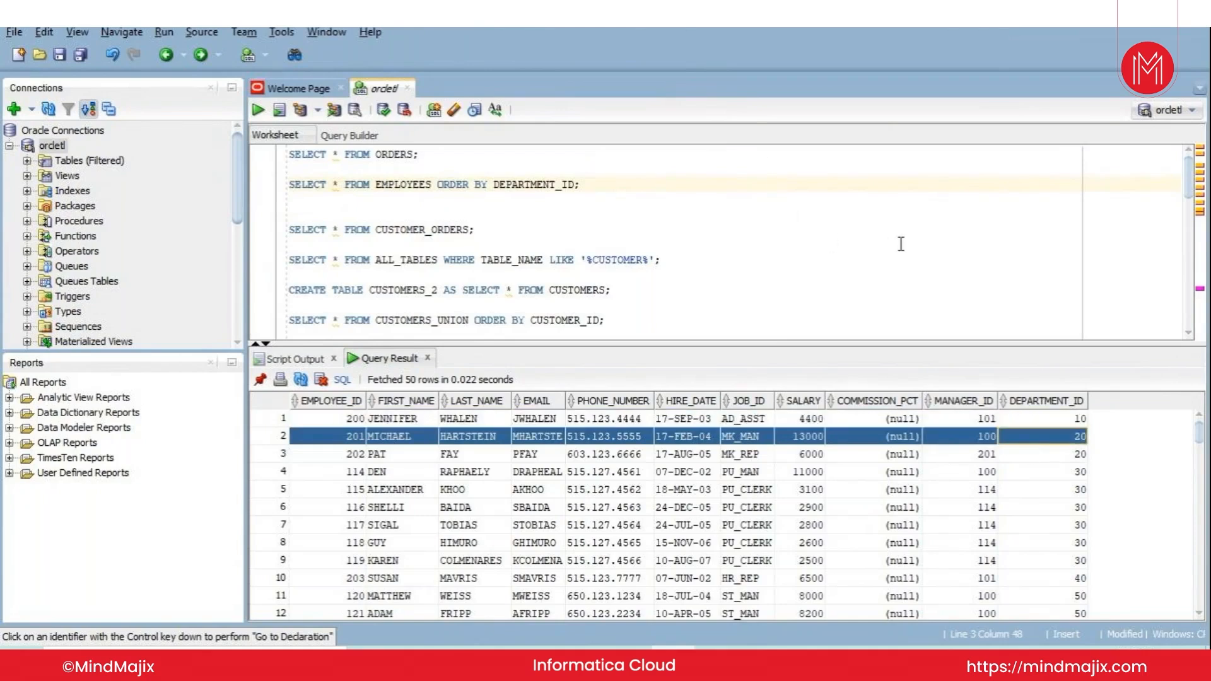
click(309, 453)
drag(309, 455, 1045, 460)
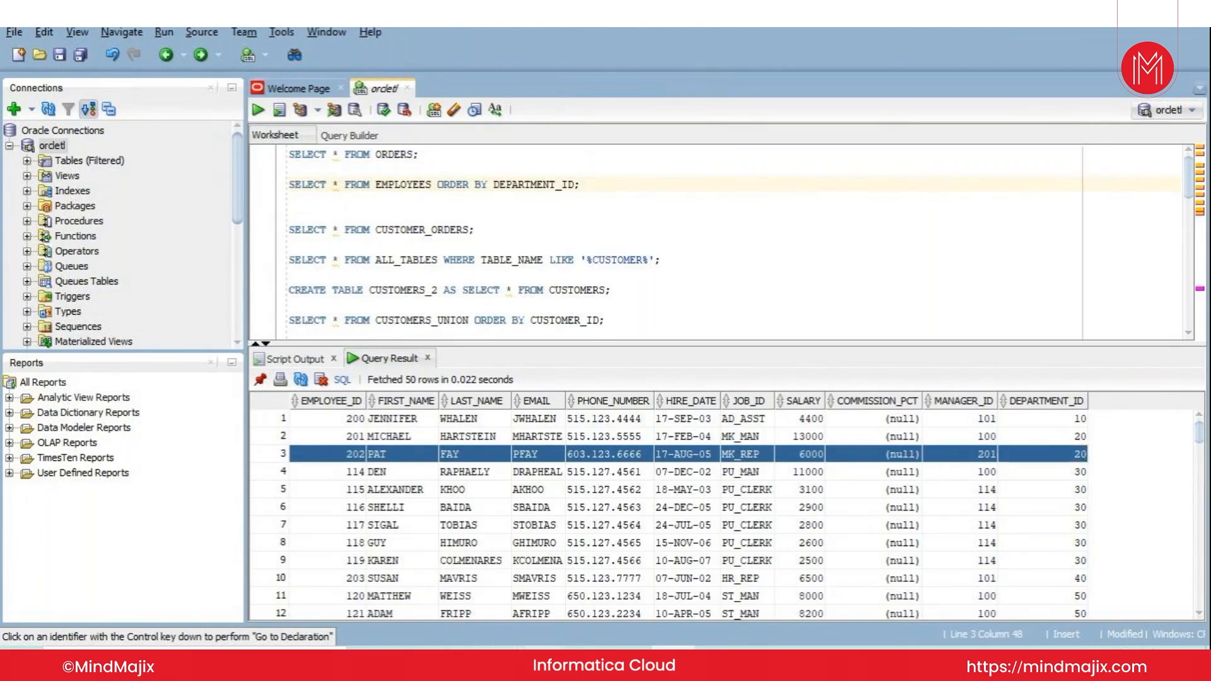
Step: Switch to the Informatica mapping to check the Then and Else actions of TransactionControl and return to SQL Developer
mouse_move(540, 663)
click(516, 603)
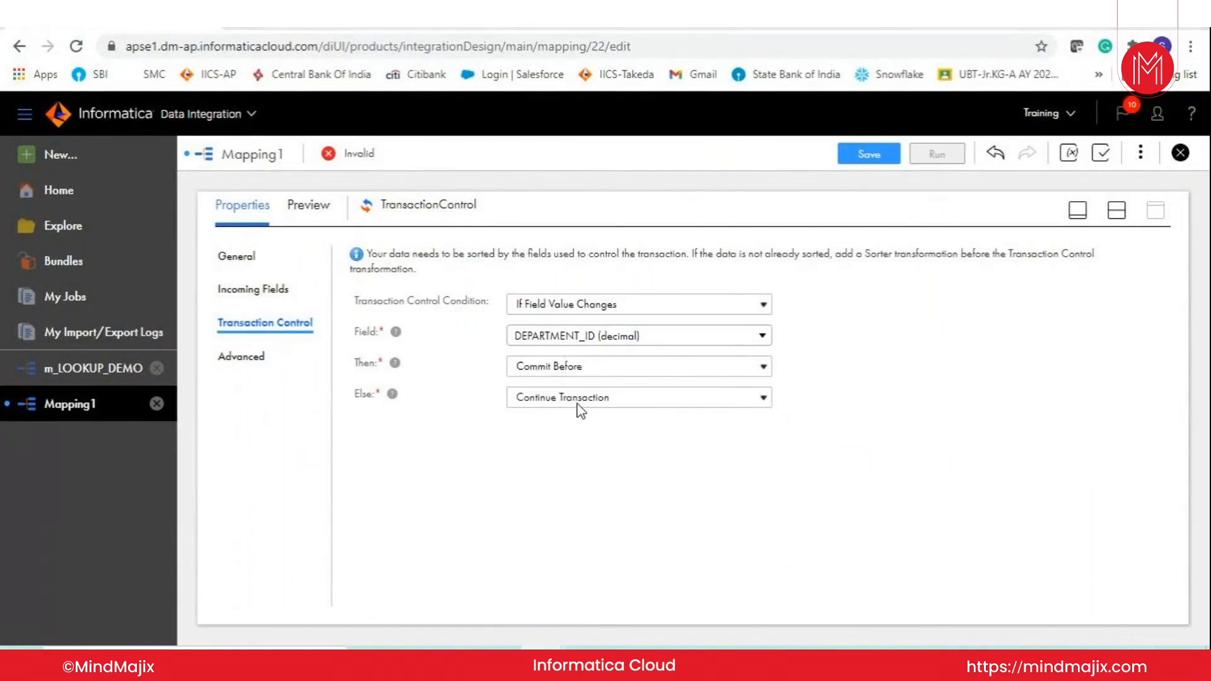
key(alt+Tab)
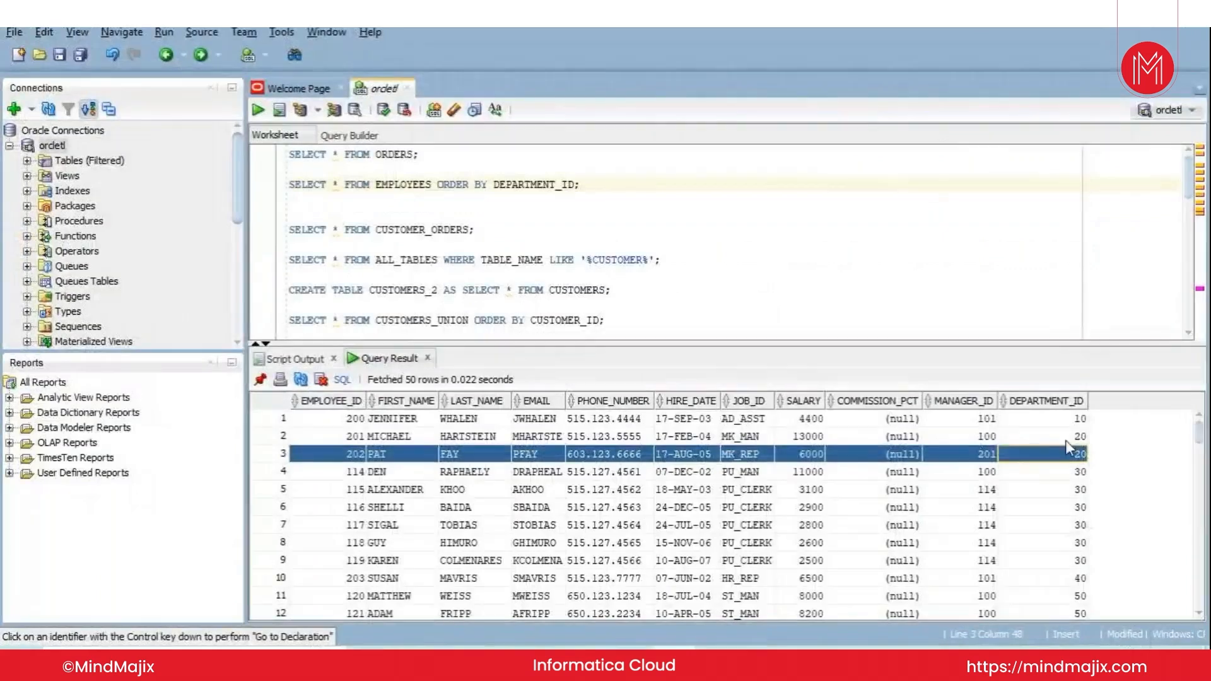
Step: Compare the DEPARTMENT_ID of result rows 2 and 3 and examine the group of department 30 rows, 4 to 9
click(1068, 440)
click(1067, 457)
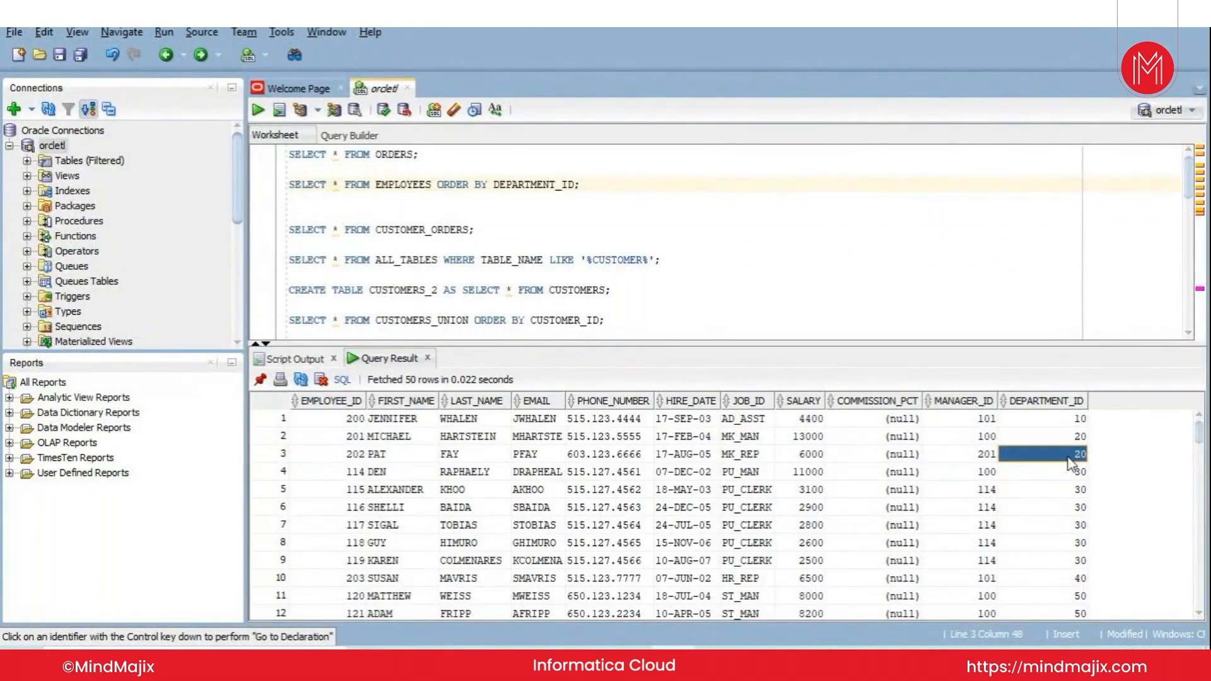
click(315, 473)
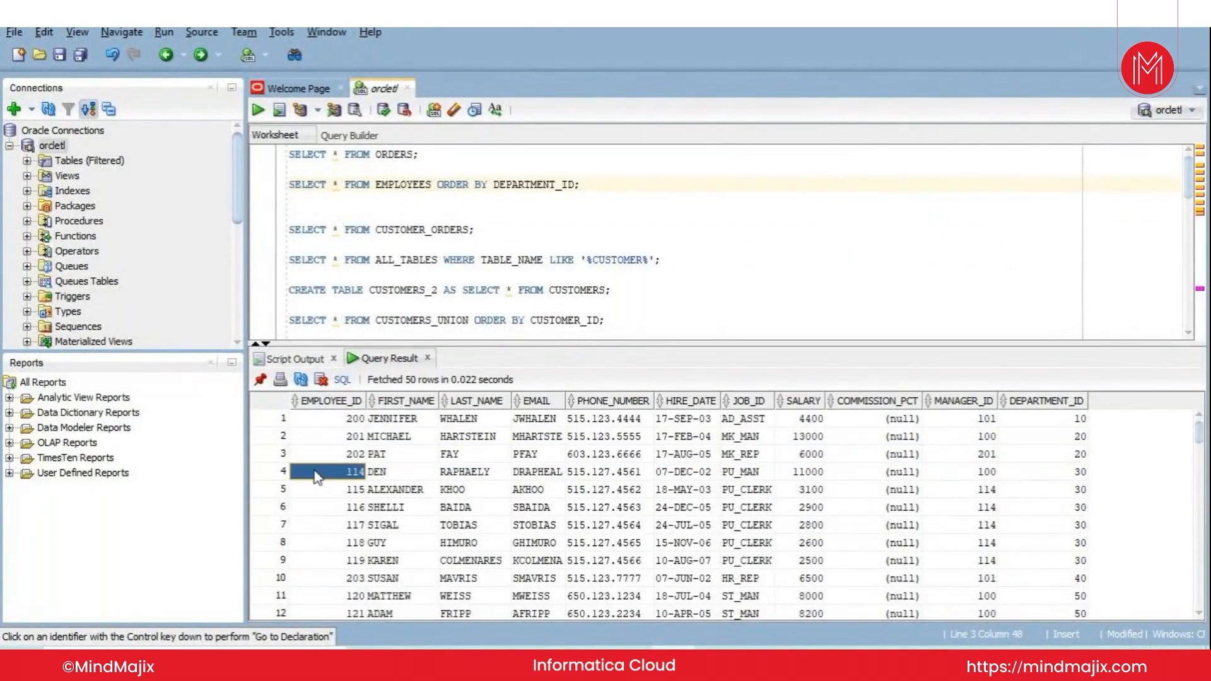
drag(316, 477, 1066, 478)
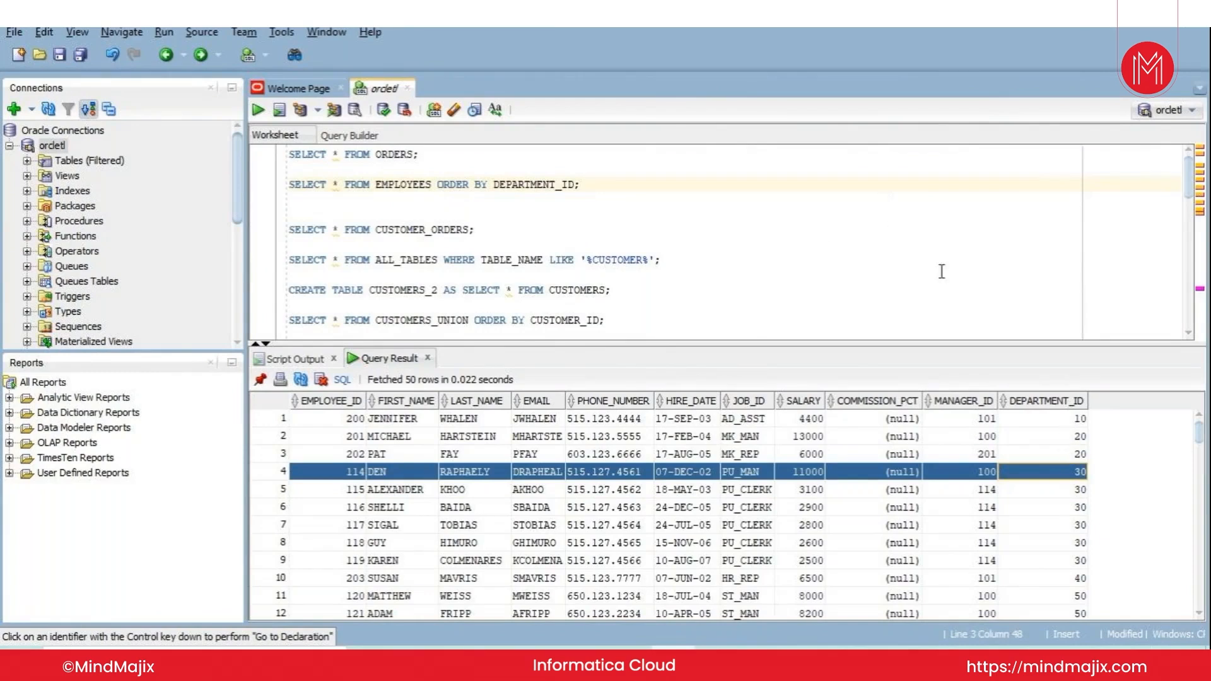
click(341, 525)
drag(305, 474, 1074, 560)
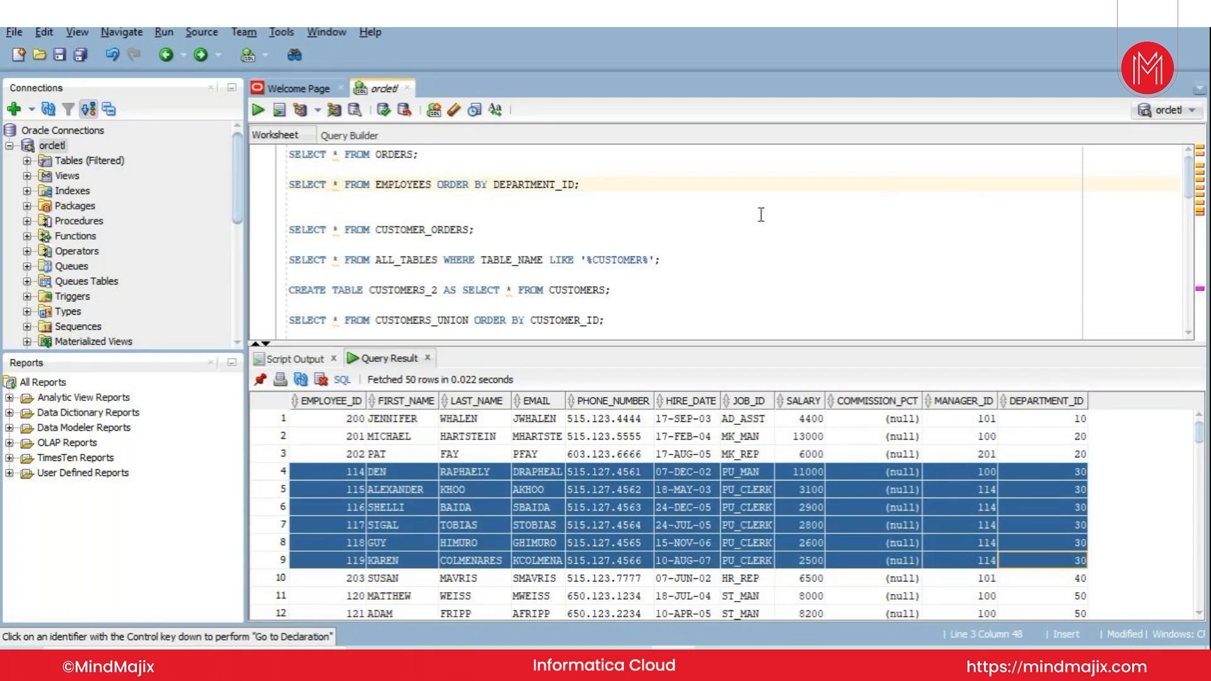
click(762, 215)
Step: Switch back to the Informatica mapping and set the Target transformation's connection to FF_CONNECTION (Flat File)
key(alt+Tab)
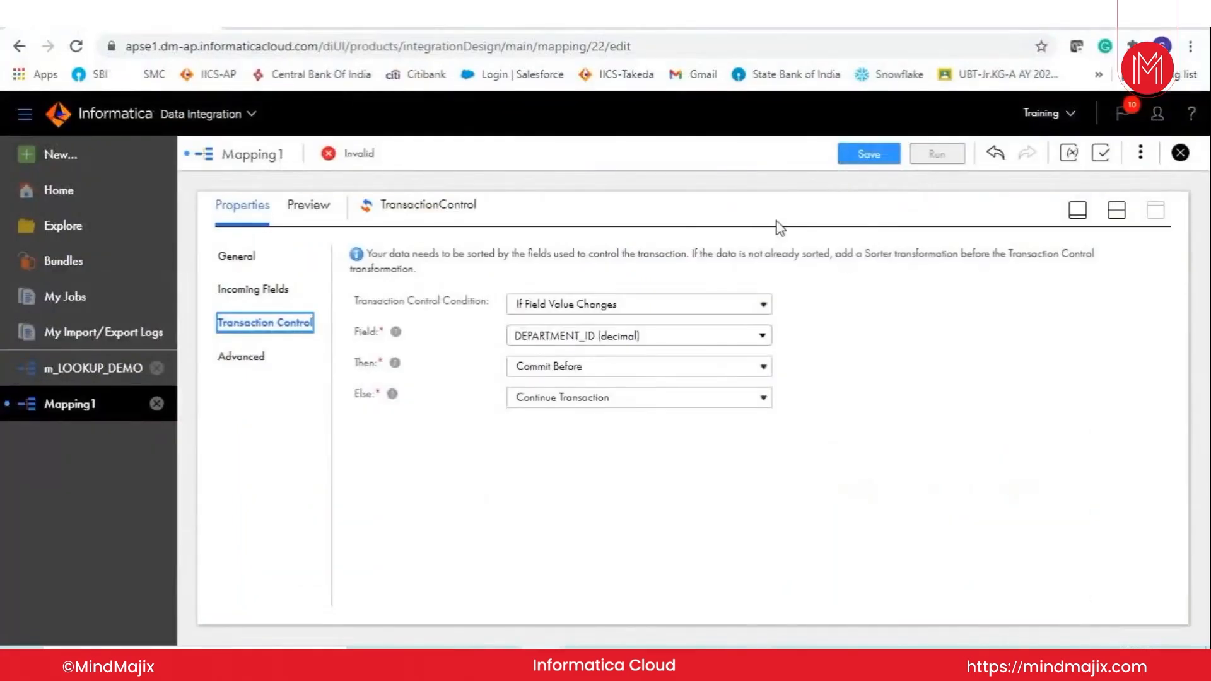
click(1077, 210)
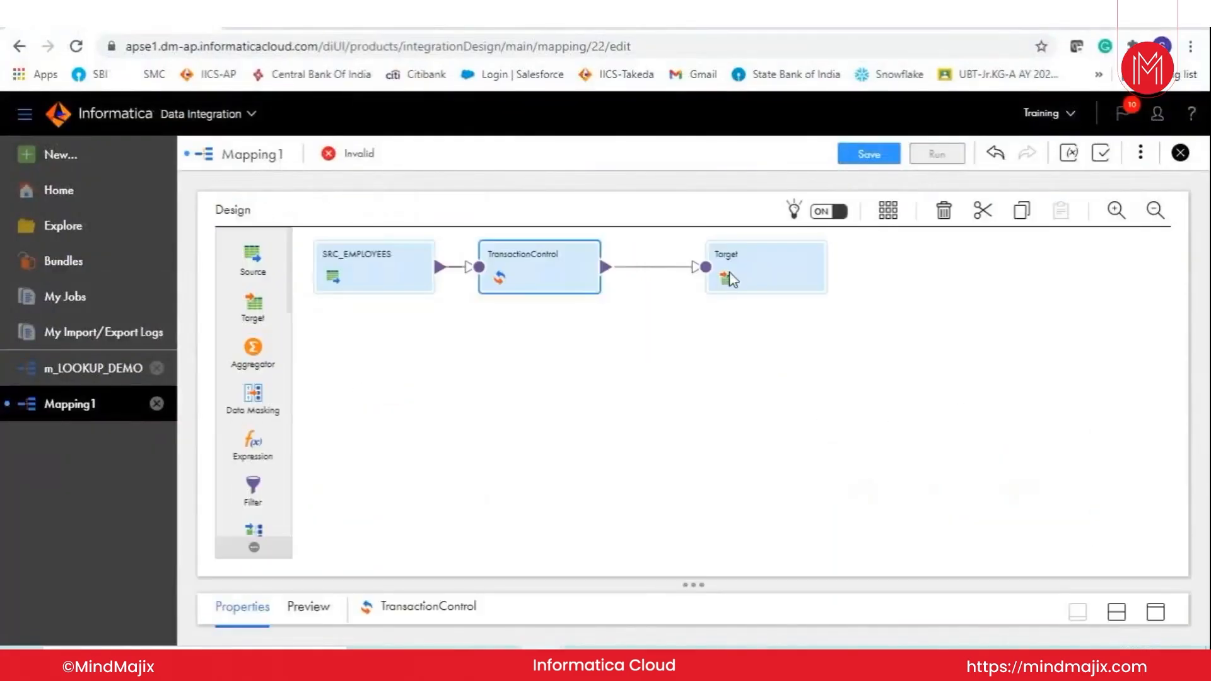
click(730, 273)
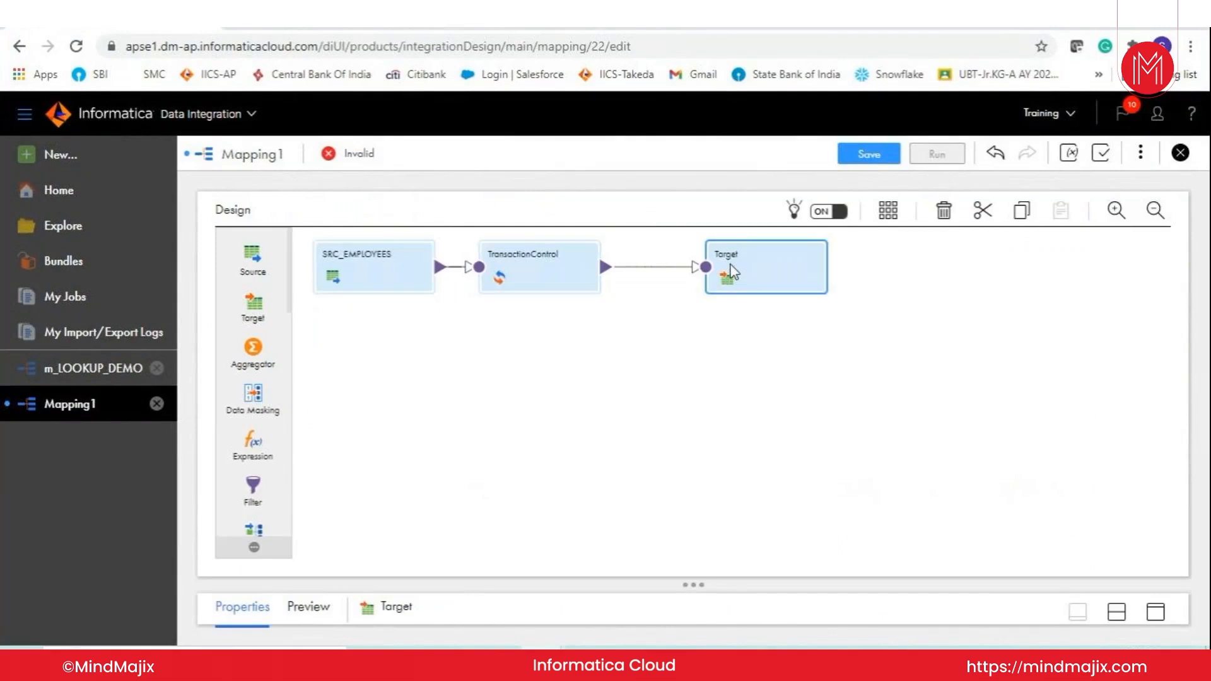
click(1156, 612)
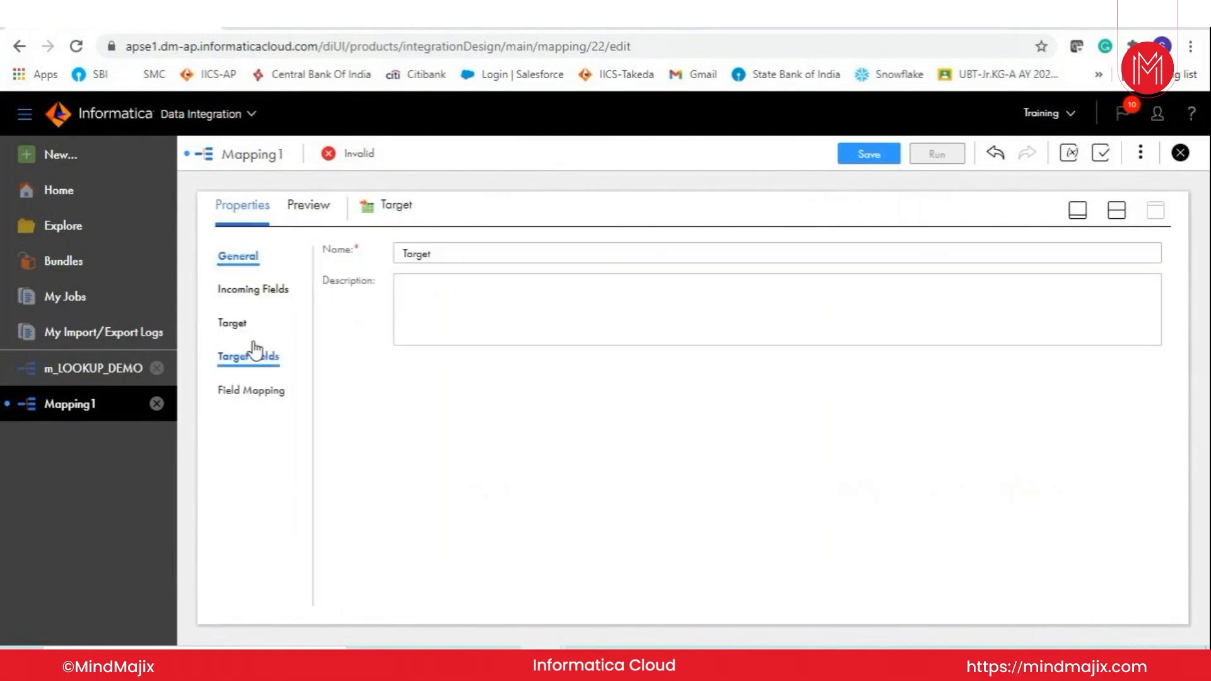
click(241, 322)
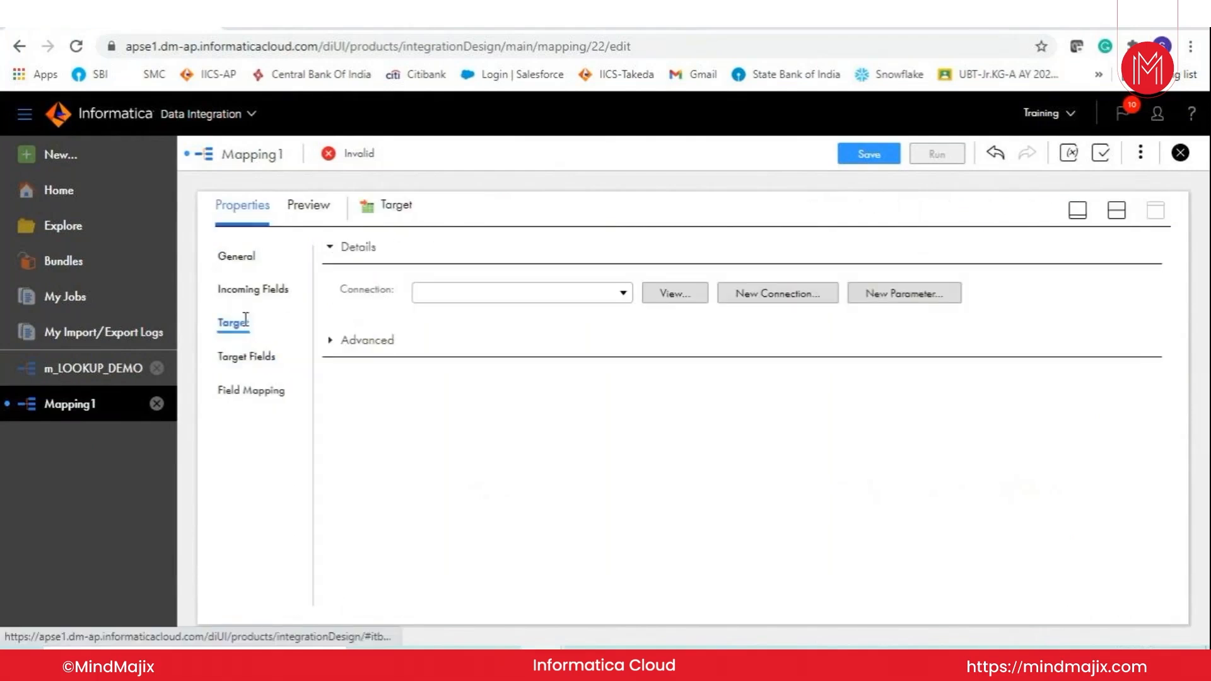
click(473, 294)
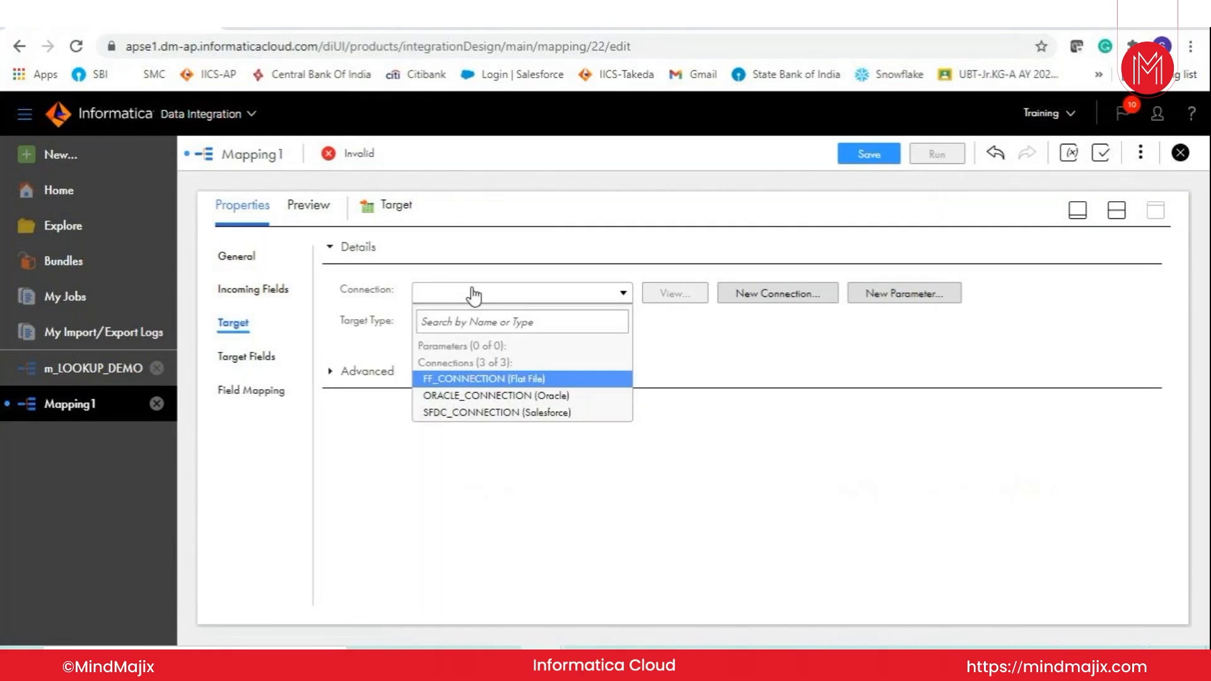
click(493, 380)
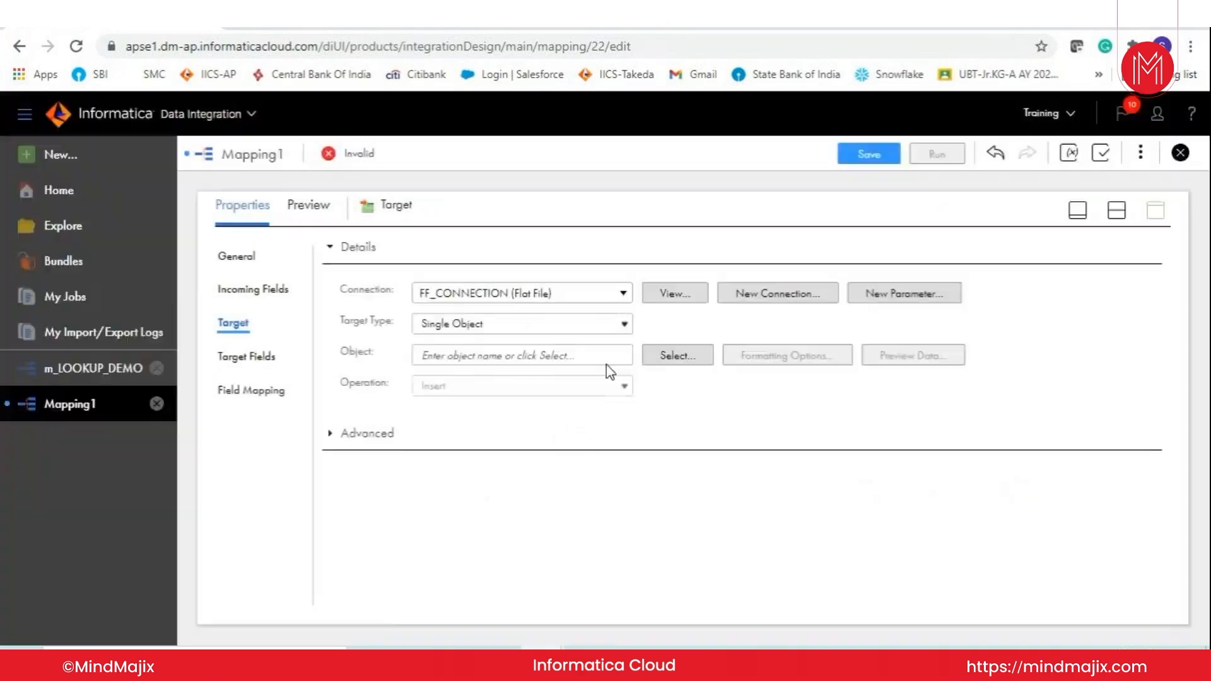
Step: Set the target object to Create New at Runtime and enable Use a Dynamic File Name
click(672, 357)
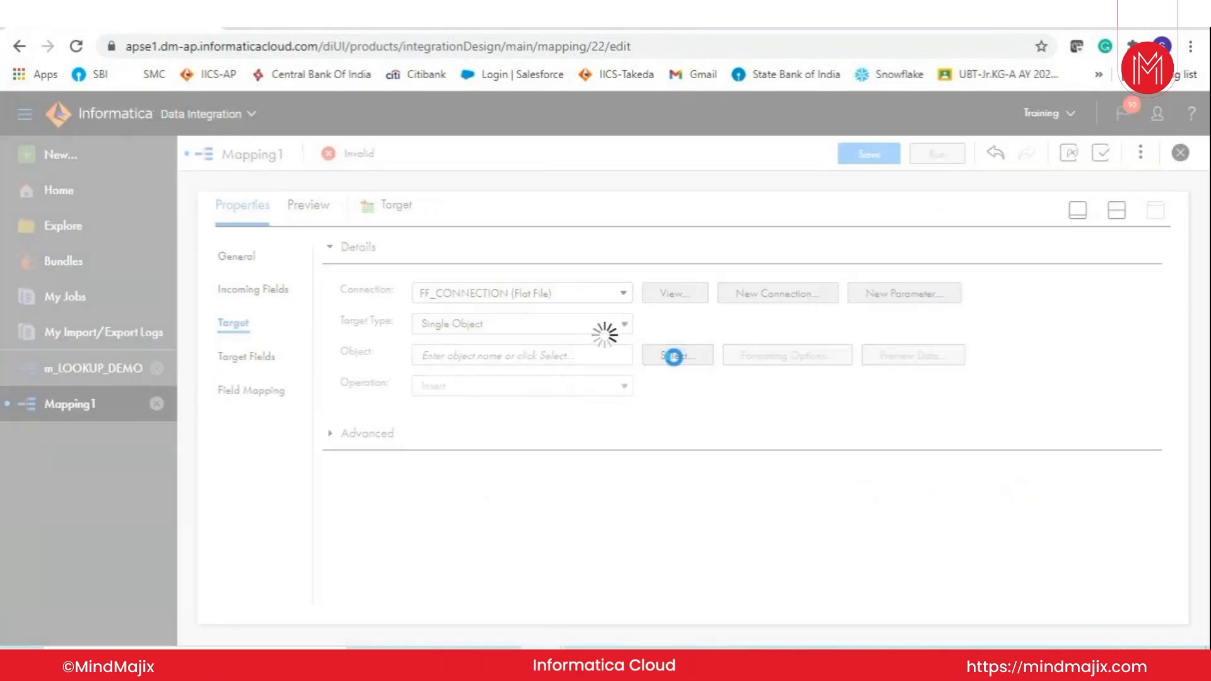
click(674, 357)
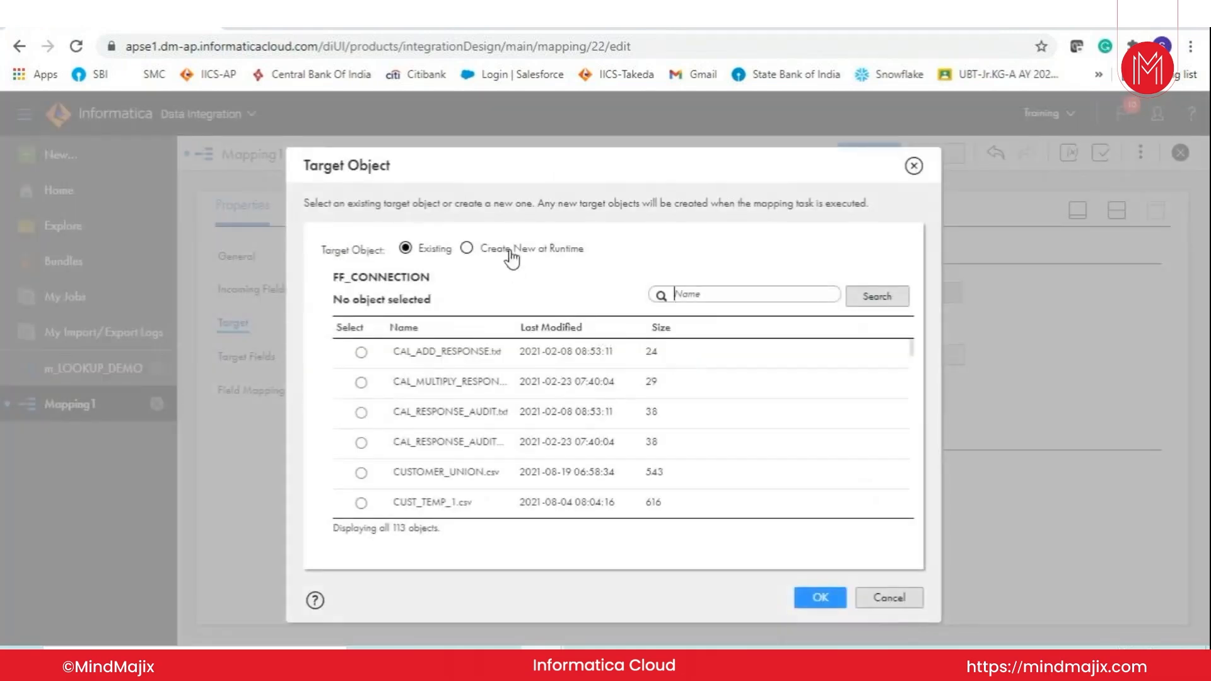
click(512, 258)
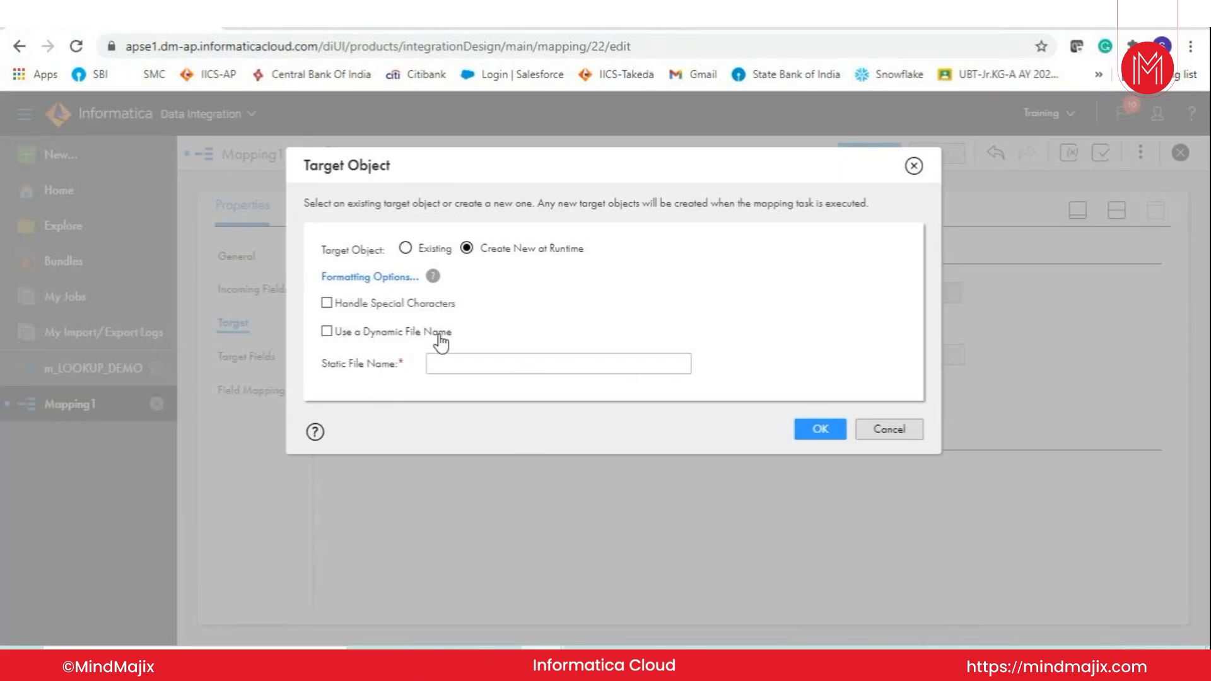
click(326, 333)
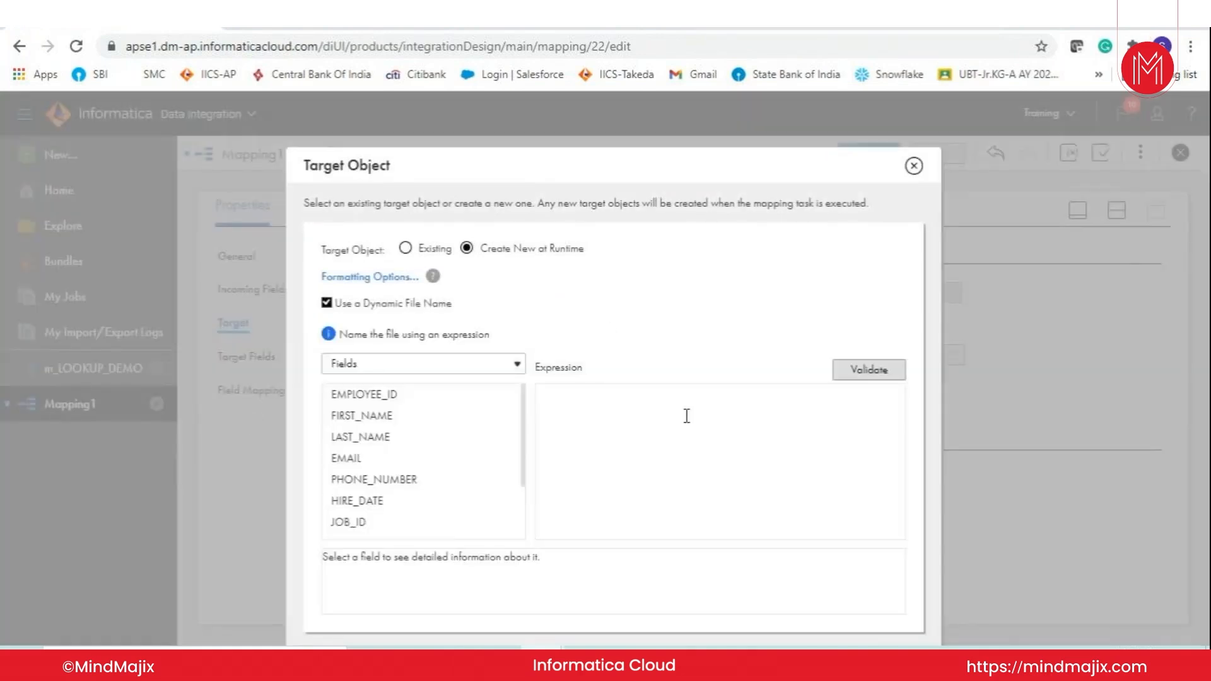
Step: Begin the dynamic file name expression by concatenating the literal 'EMP_' with the DEPARTMENT_ID field using ||
click(600, 399)
text('EMP_)
drag(522, 398, 525, 492)
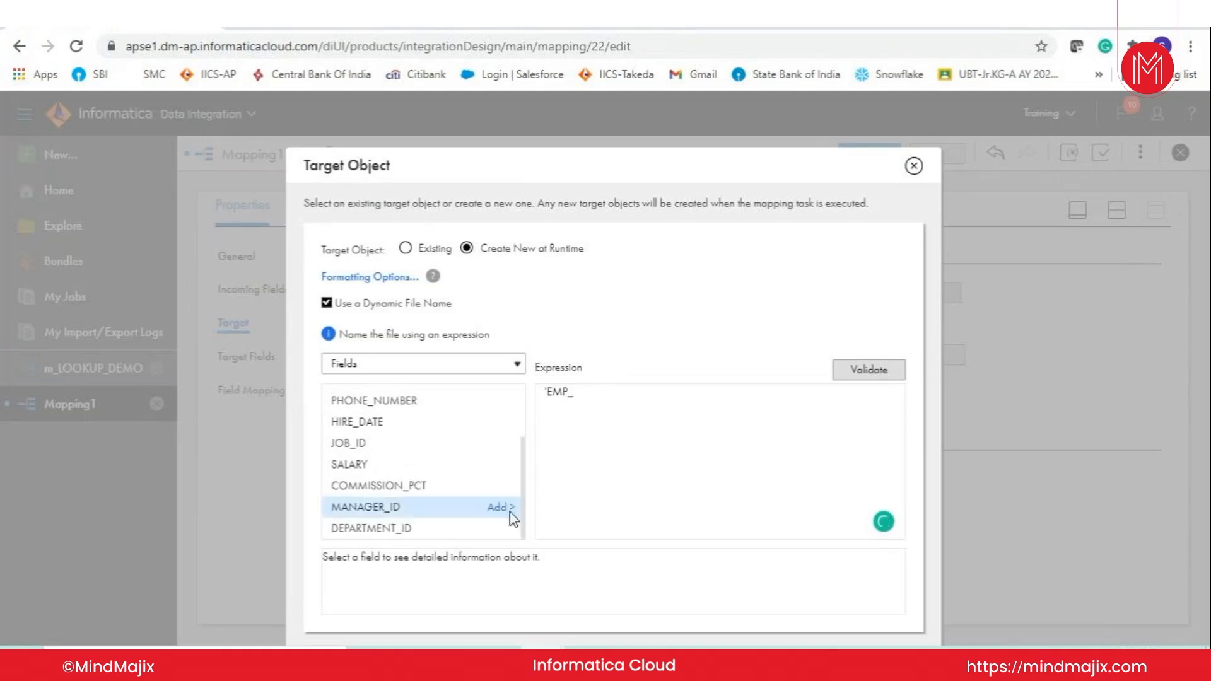
click(496, 530)
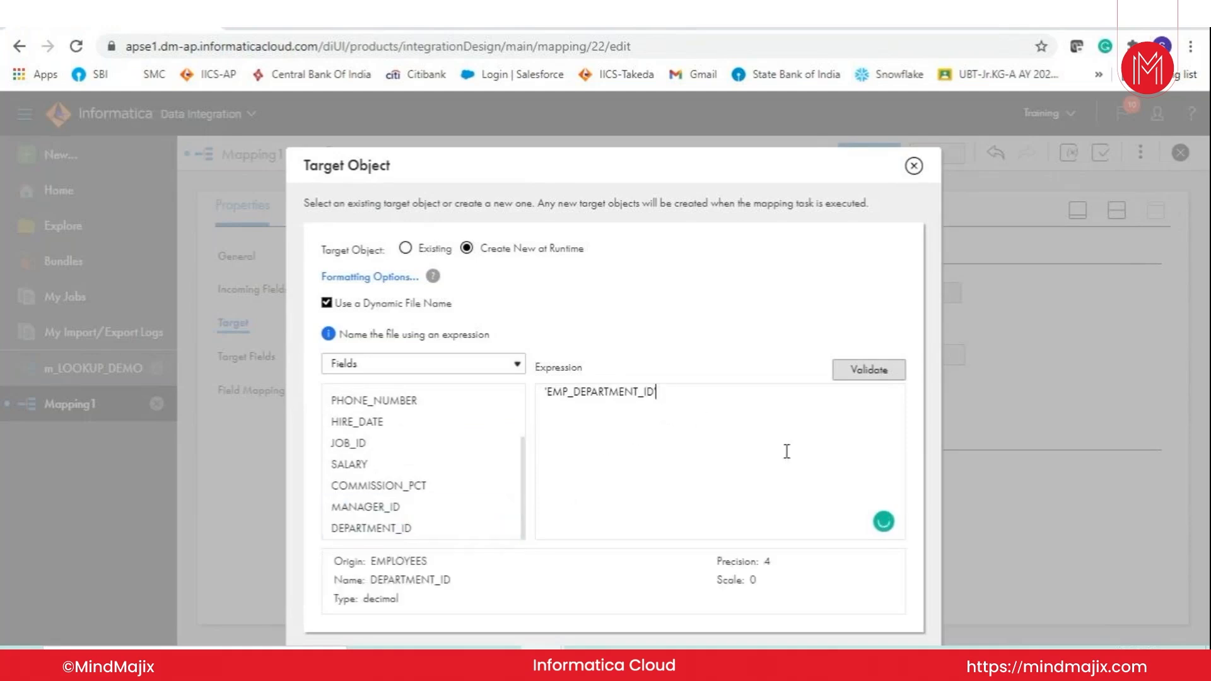
text(||)
click(574, 392)
text(')
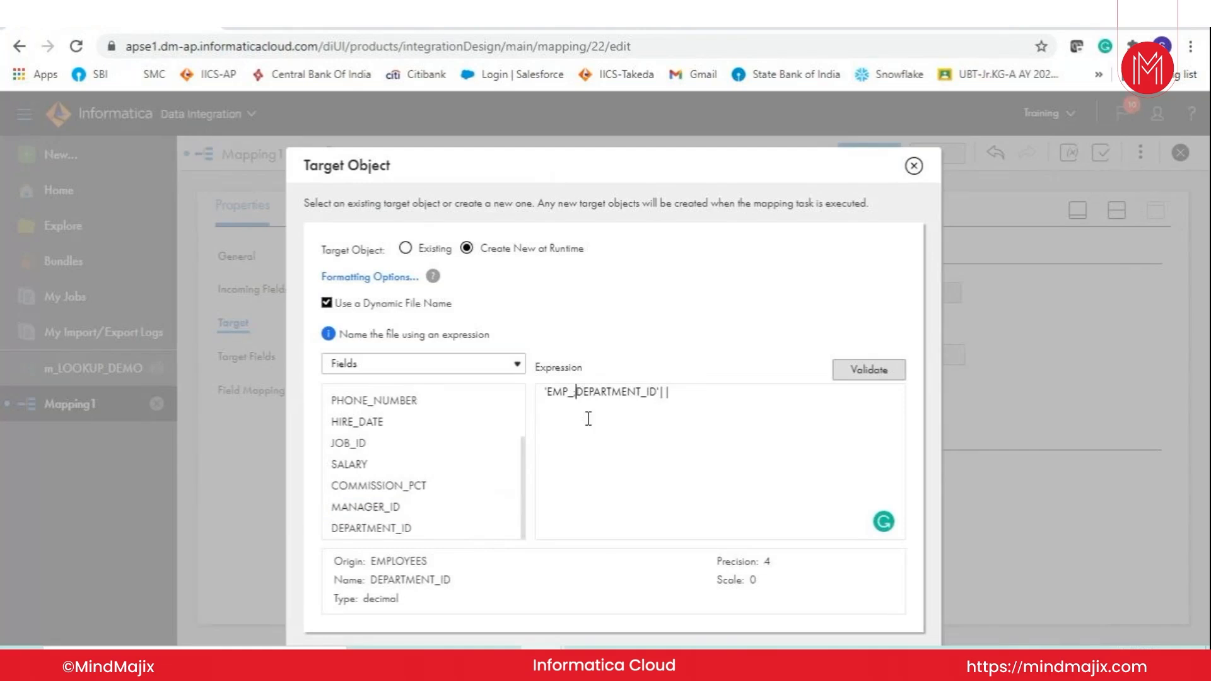
key(BackSpace)
text('||)
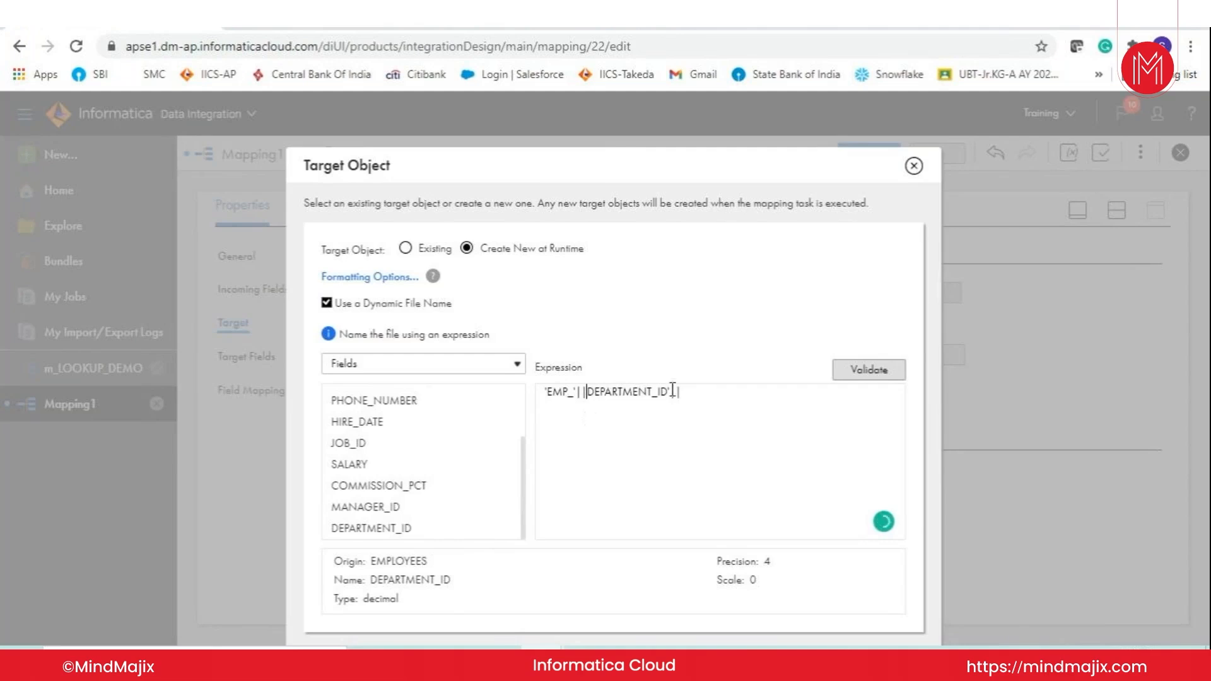
Step: Complete the file name expression as 'EMP_'||DEPARTMENT_ID||'.csv' and validate it
click(705, 392)
text(||'.CS)
key(BackSpace)
key(BackSpace)
key(BackSpace)
click(860, 373)
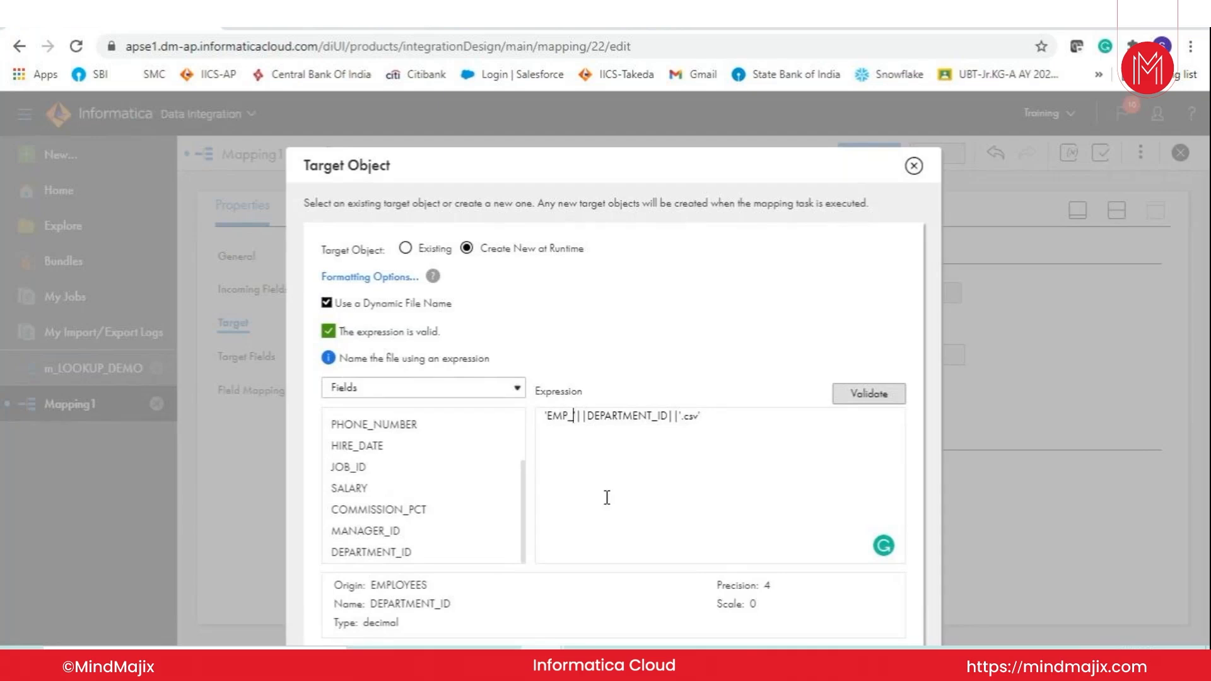
Step: Extend the file name prefix so the expression reads 'EMP_DEPT_NO_'||DEPARTMENT_ID||'.csv' and validate it again
text(dept_no)
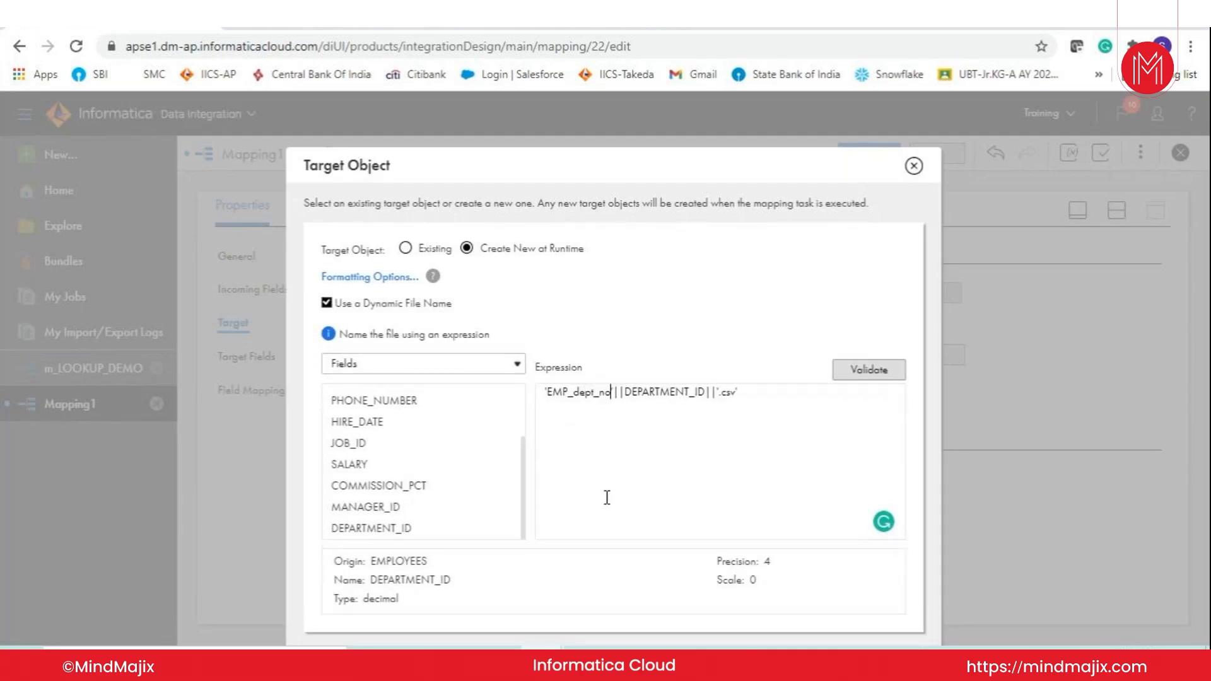
key(BackSpace)
key(BackSpace)
key(BackSpace)
key(BackSpace)
key(BackSpace)
key(BackSpace)
key(BackSpace)
text(DEPT_)
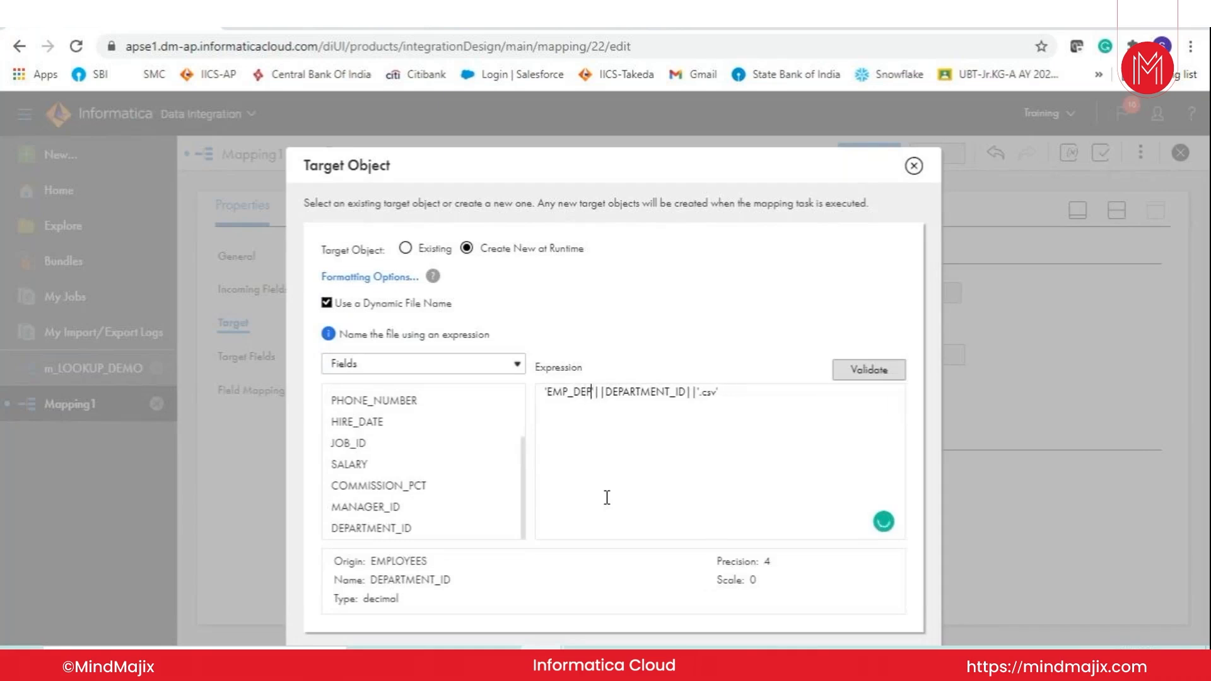
text(NO_)
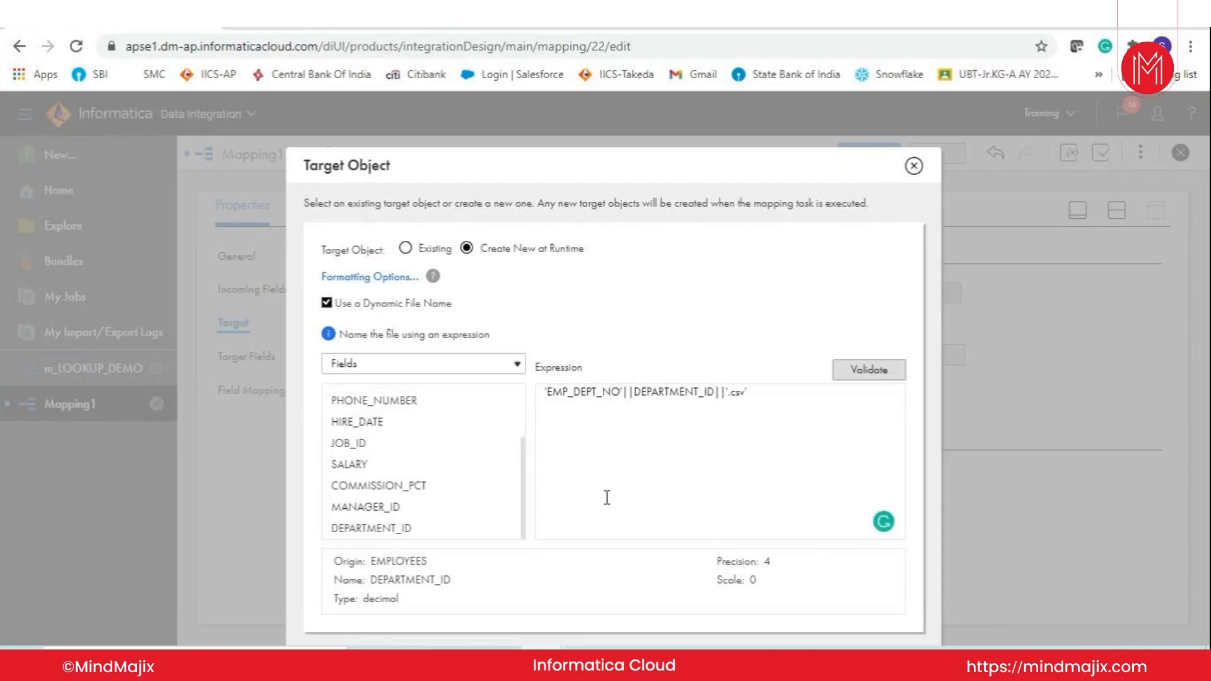
click(843, 377)
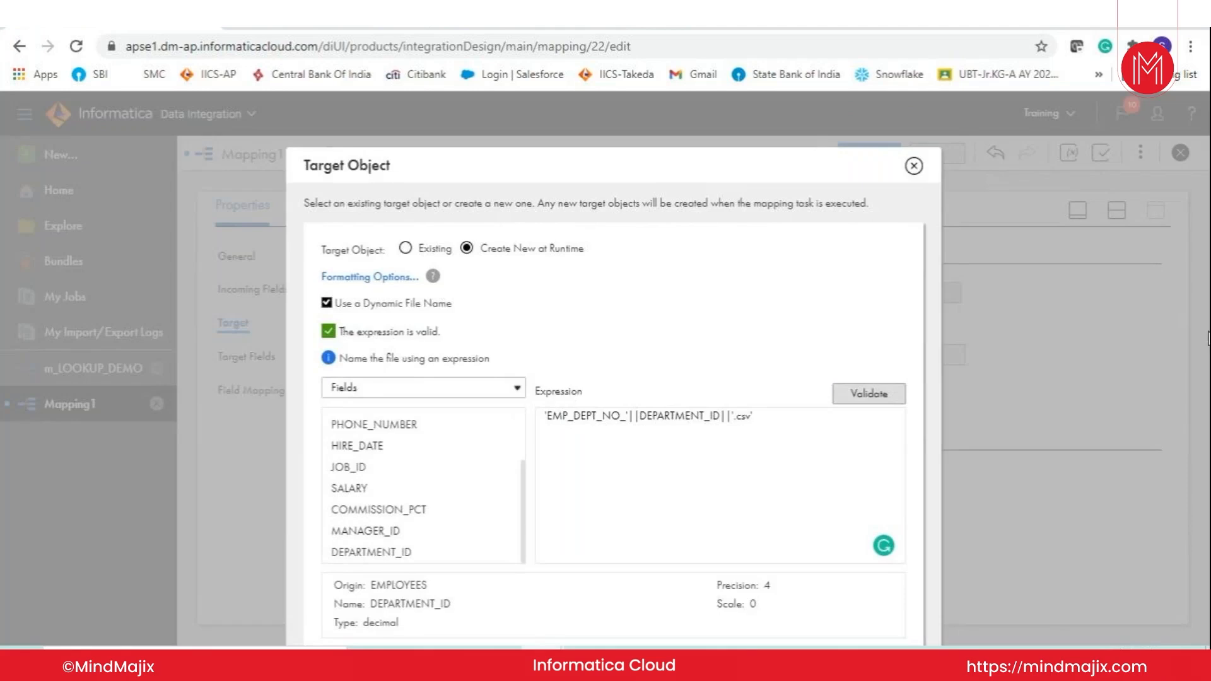
Step: Accept the dynamic file name expression for the target object and save the mapping as m_TRANSACTION_CONTROL_DEMO
drag(727, 516, 734, 455)
click(846, 391)
key(ctrl+minus)
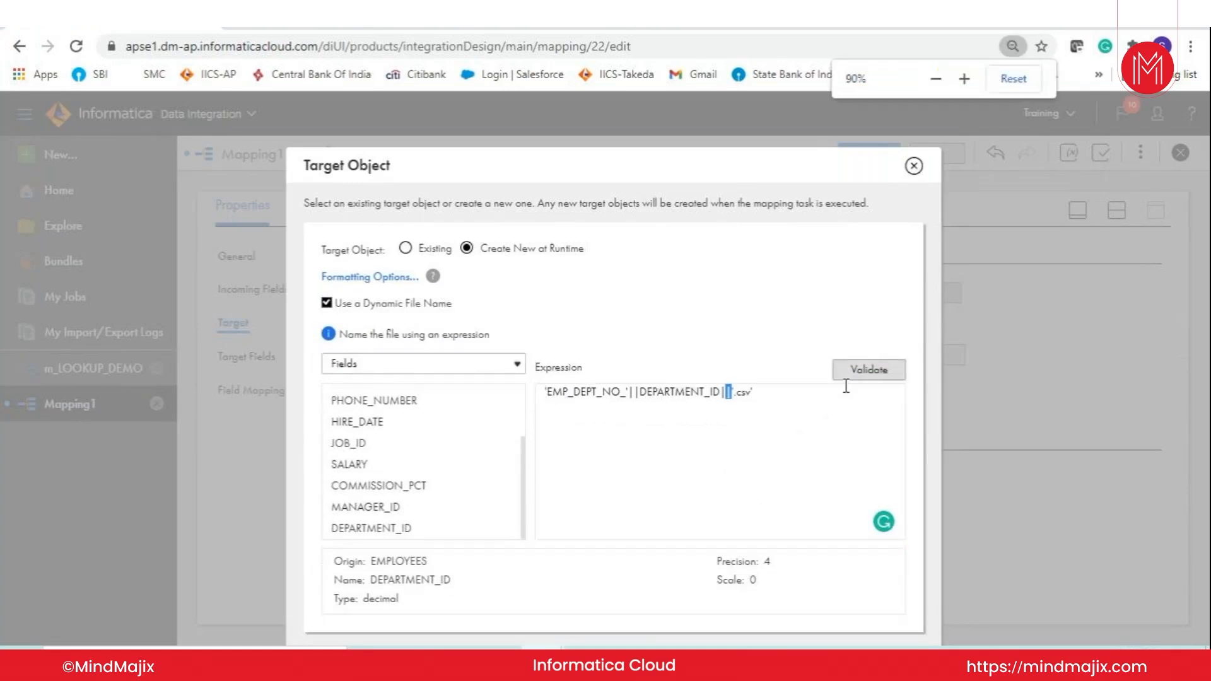
click(799, 608)
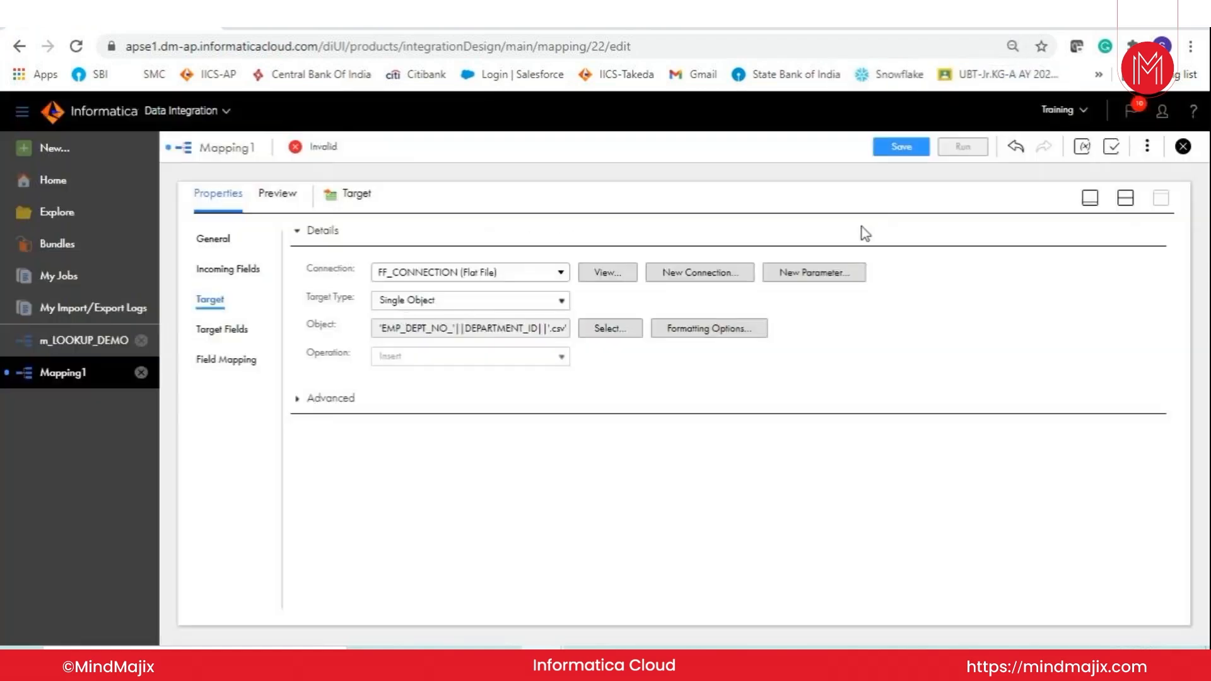
click(1089, 199)
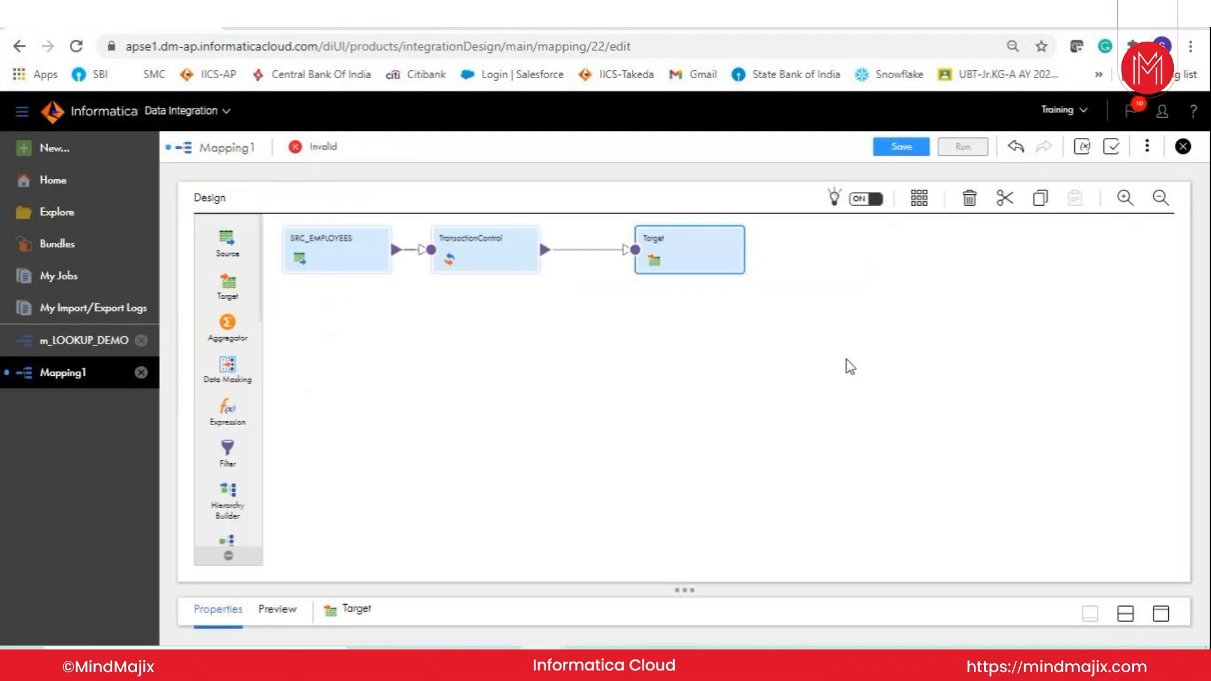
click(901, 149)
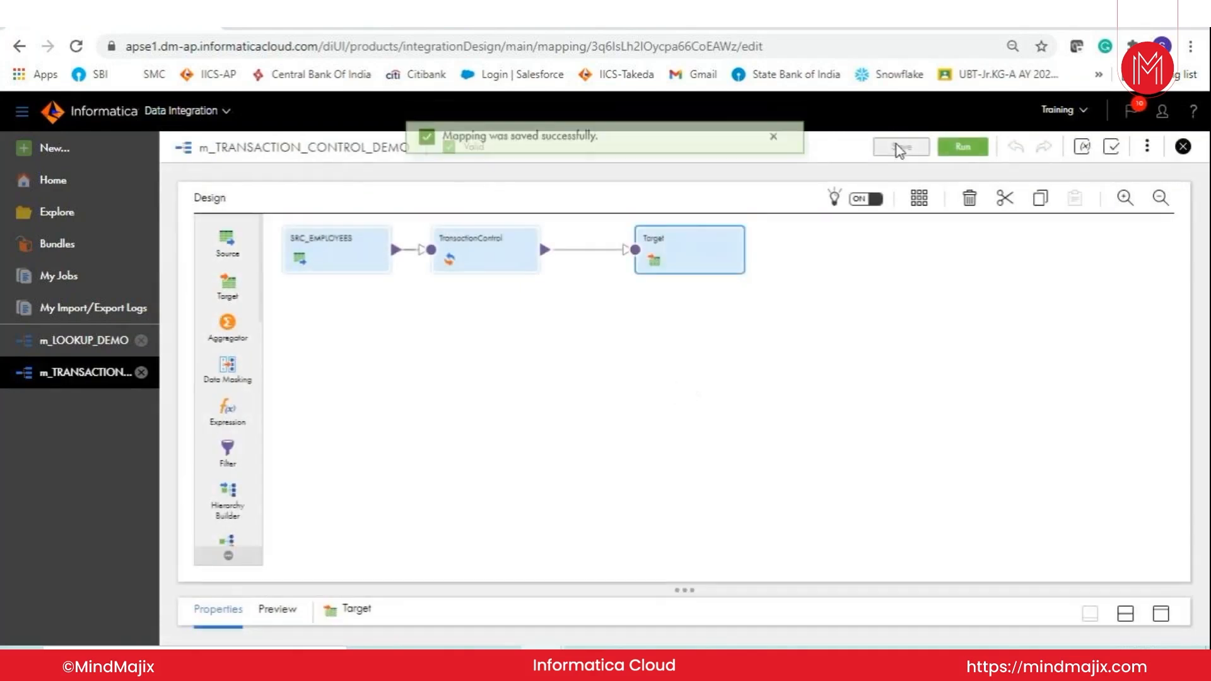
click(775, 148)
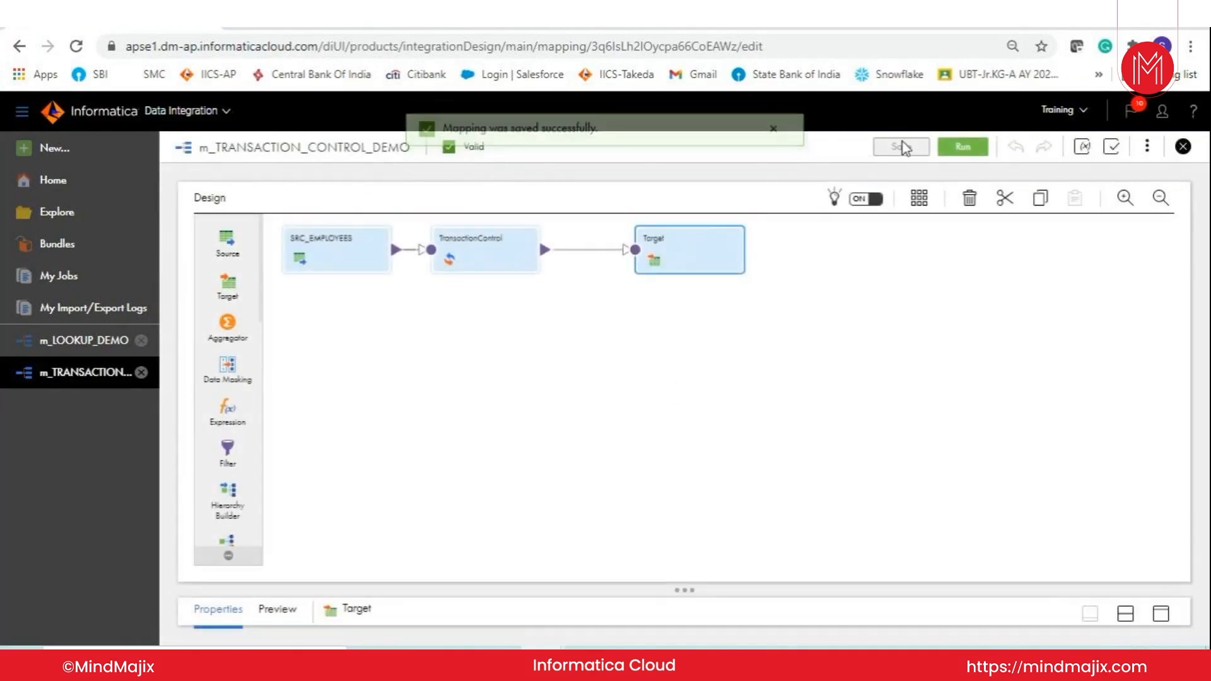
Step: Run m_TRANSACTION_CONTROL_DEMO on the DESKTOP-DAQTMEM runtime environment and refresh its job status in My Jobs
click(963, 148)
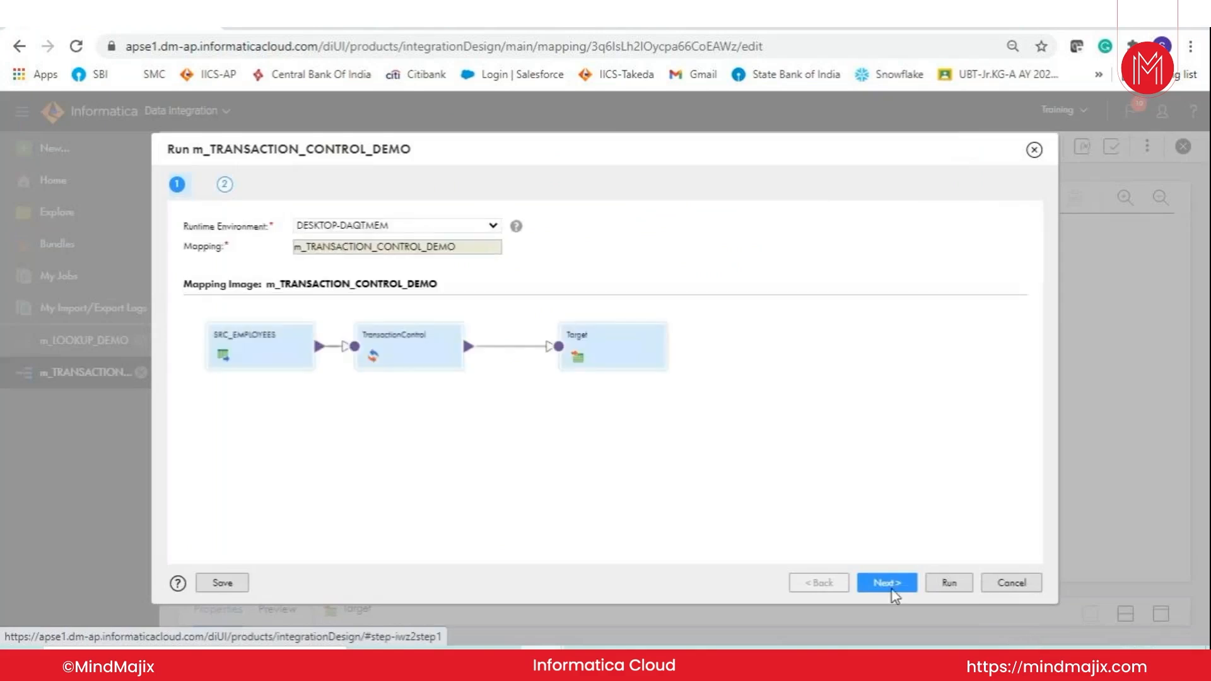
click(950, 583)
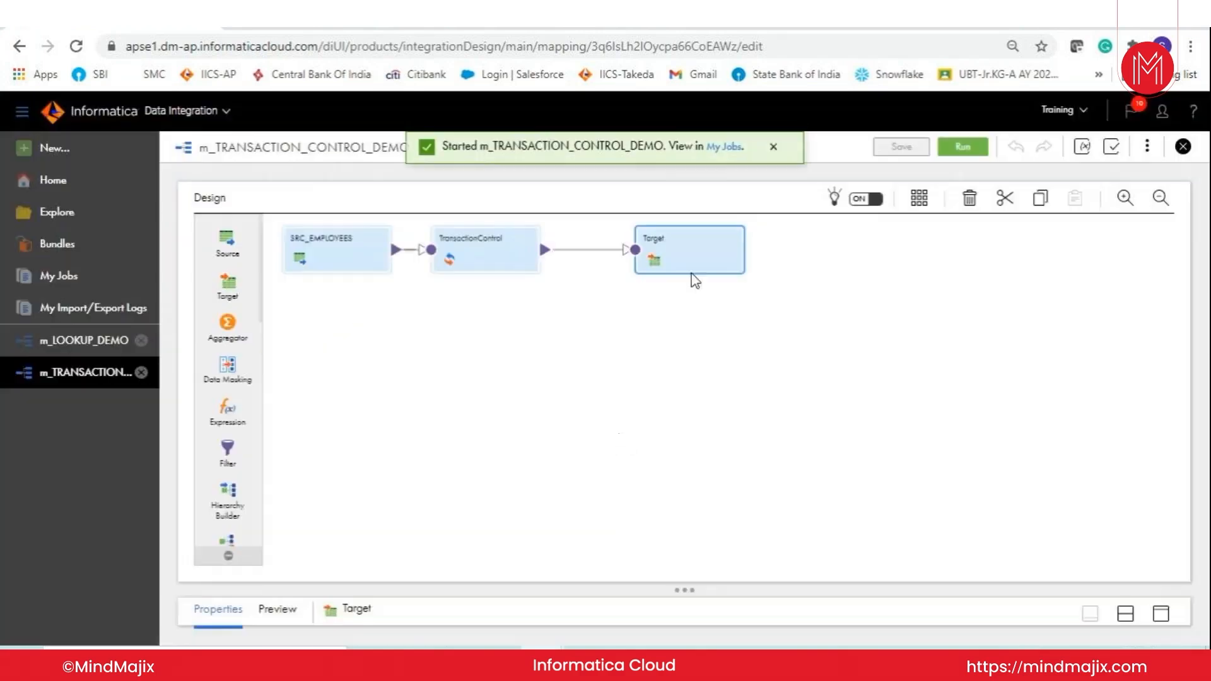
click(724, 147)
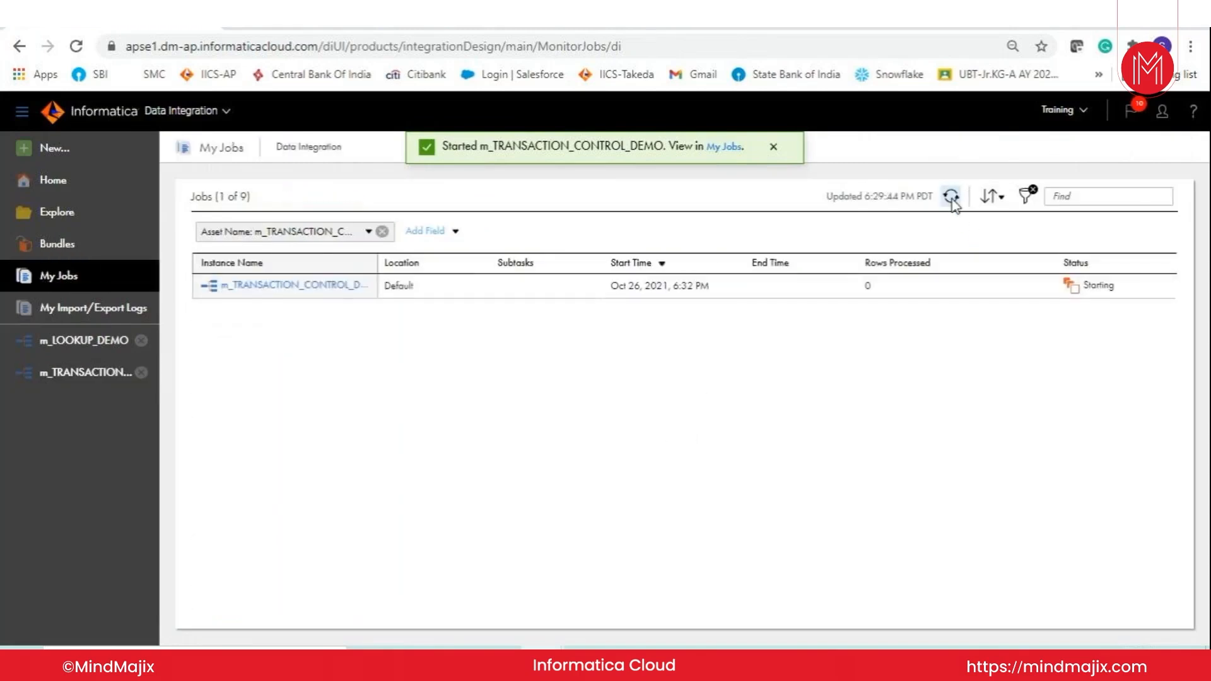
click(951, 197)
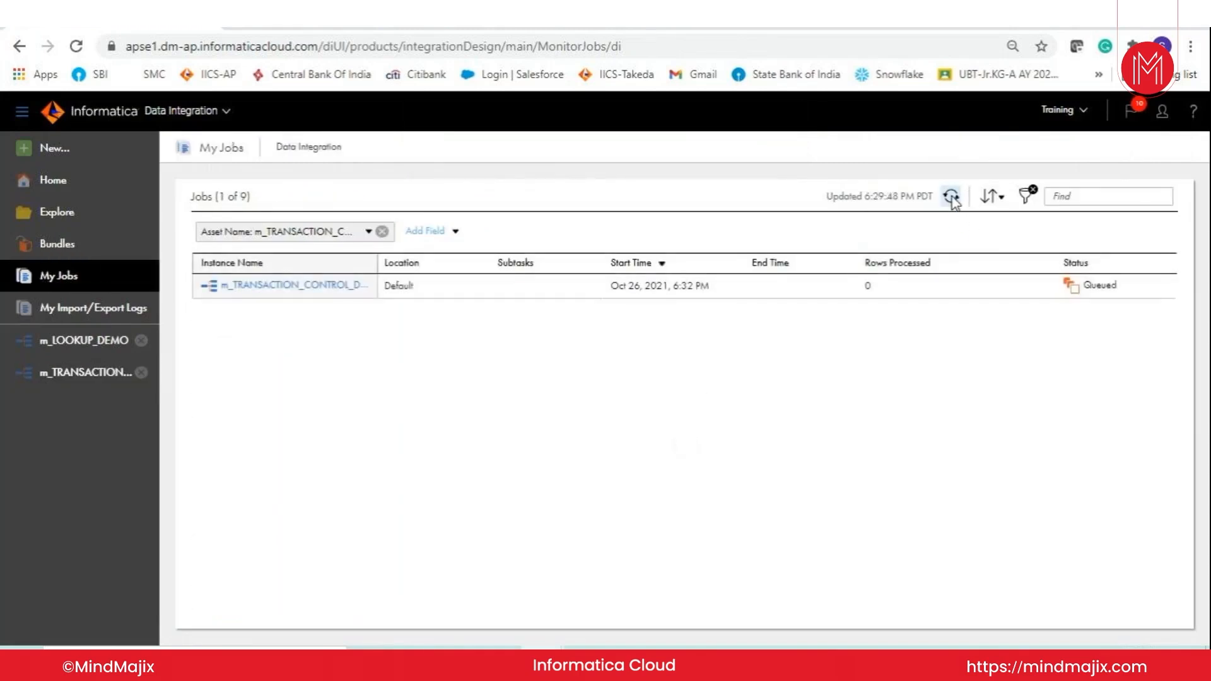
click(951, 197)
click(951, 197)
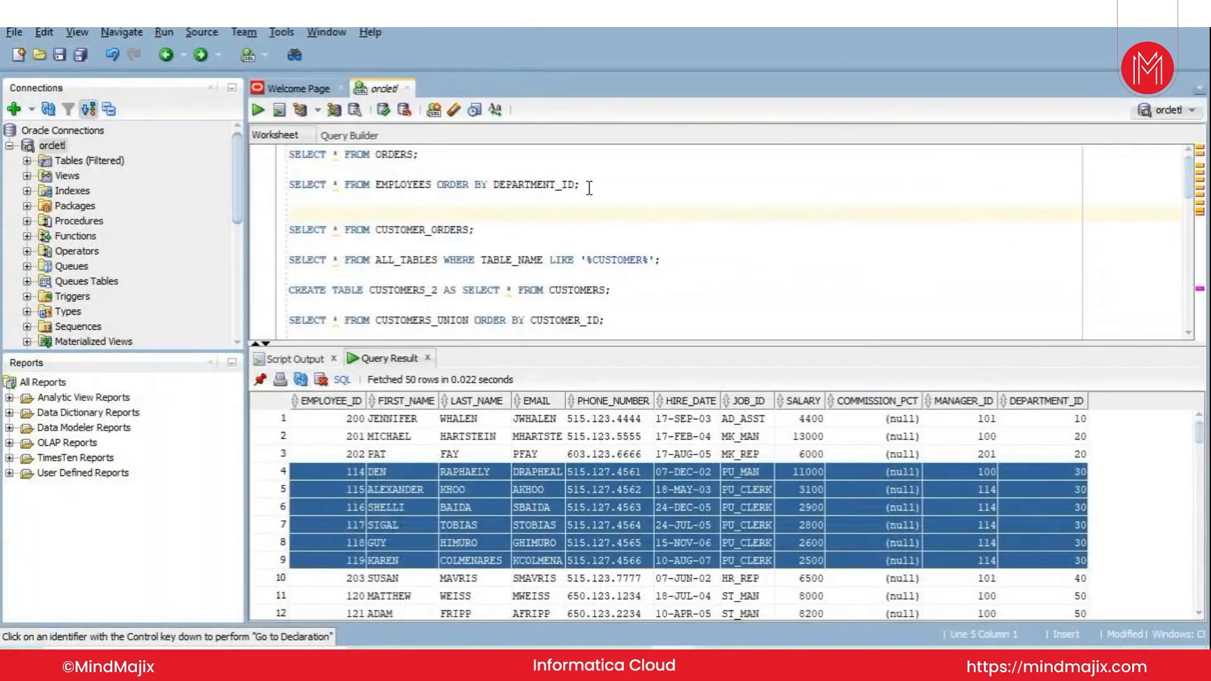
Step: In SQL Developer, begin a query below the EMPLOYEES statement with SELECT COUNT(DISTINCT DEPARTMENT_ID) FROM
key(Up)
text(SELECT )
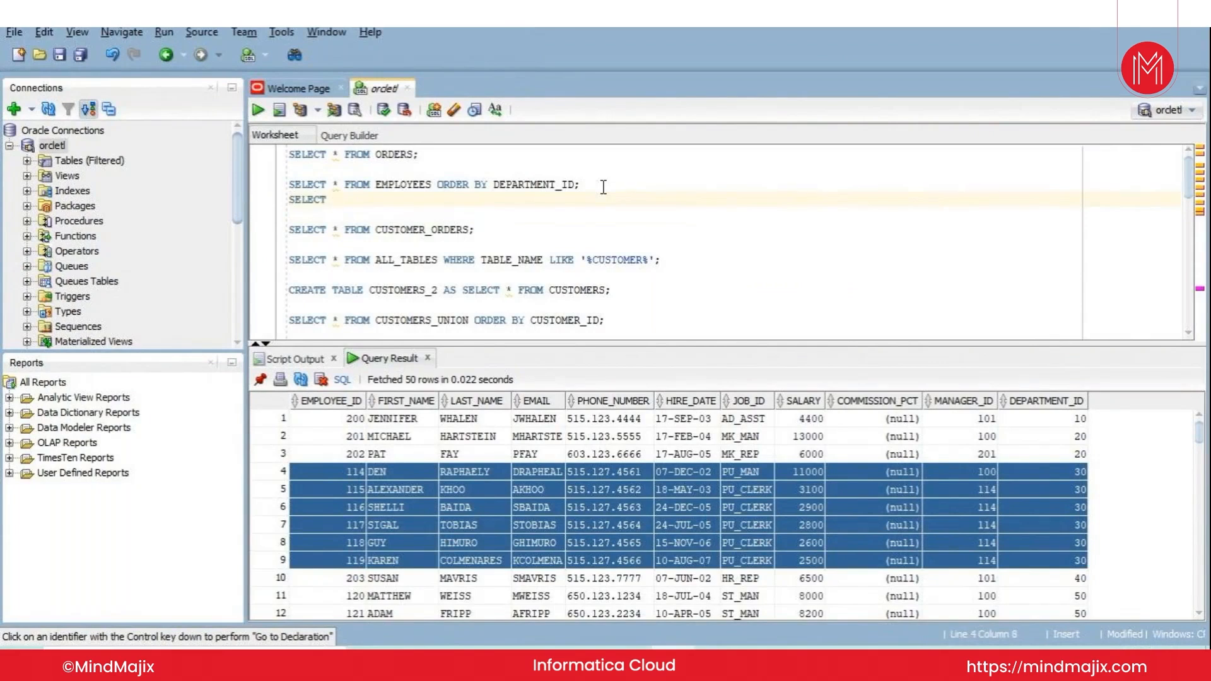
text(COUNT(DISTINCT)
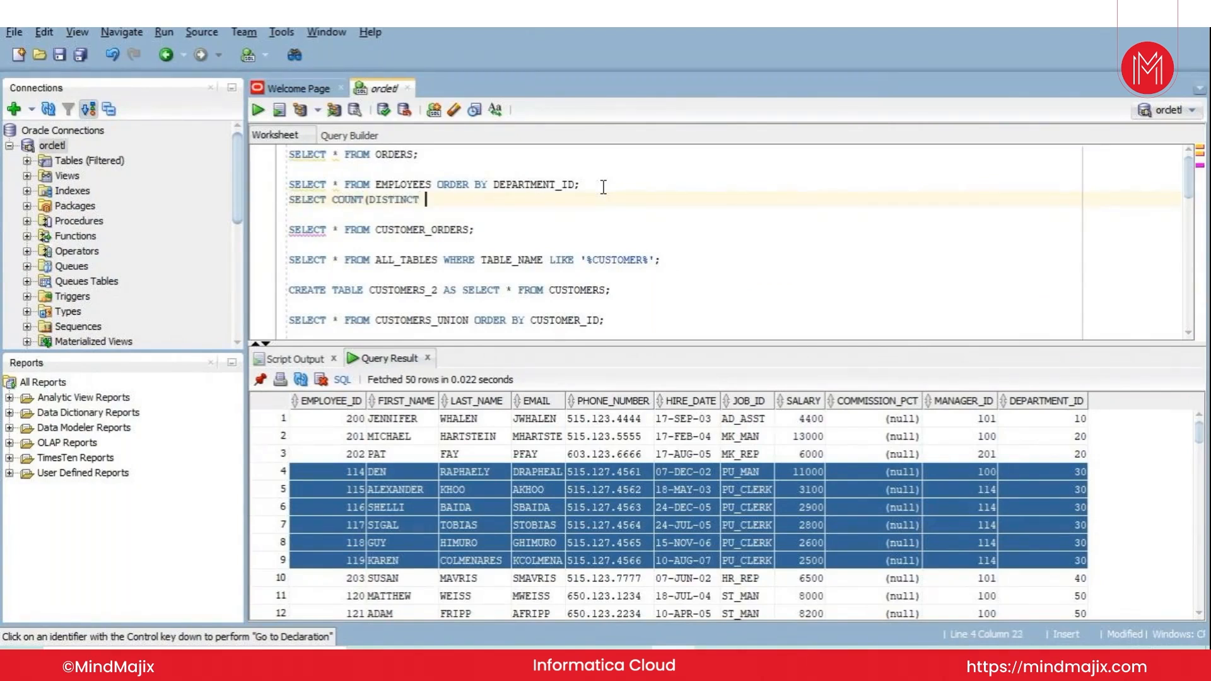
click(536, 182)
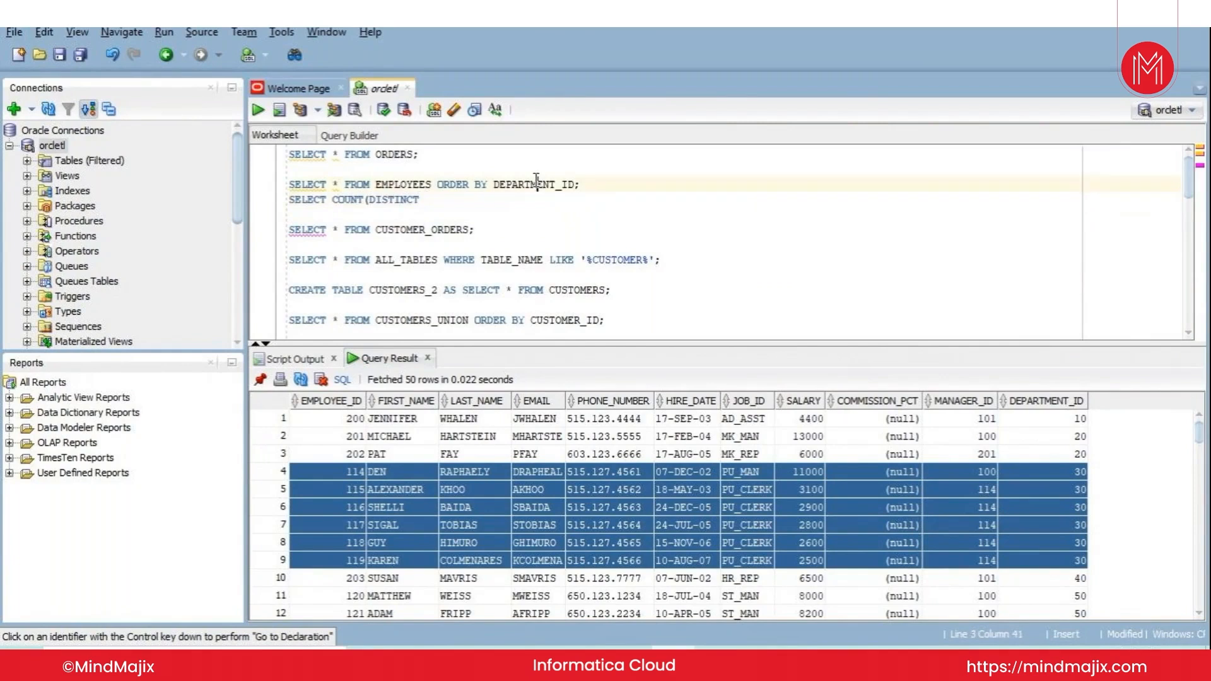
double_click(536, 183)
key(ctrl+c)
click(435, 198)
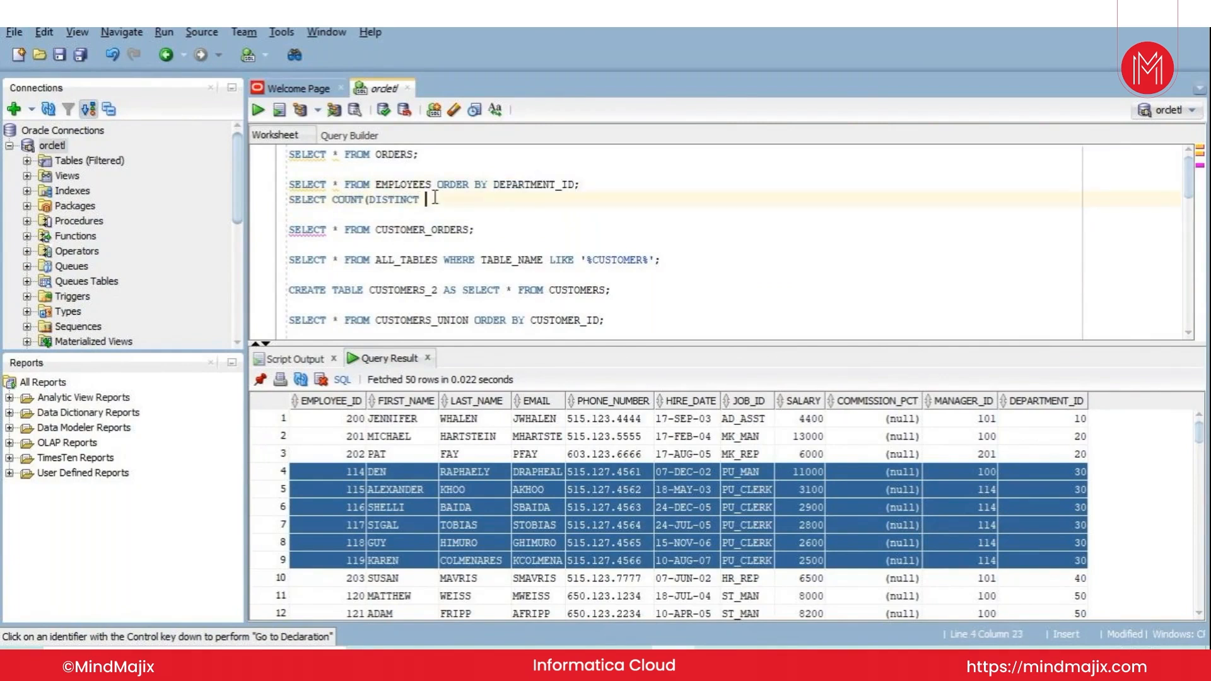
key(ctrl+v)
text() FROM)
Step: Complete the department count query with the EMPLOYEES table and a closing semicolon, run it, and select the returned count
double_click(407, 185)
key(ctrl+c)
click(582, 199)
key(ctrl+v)
text(;)
triple_click(582, 199)
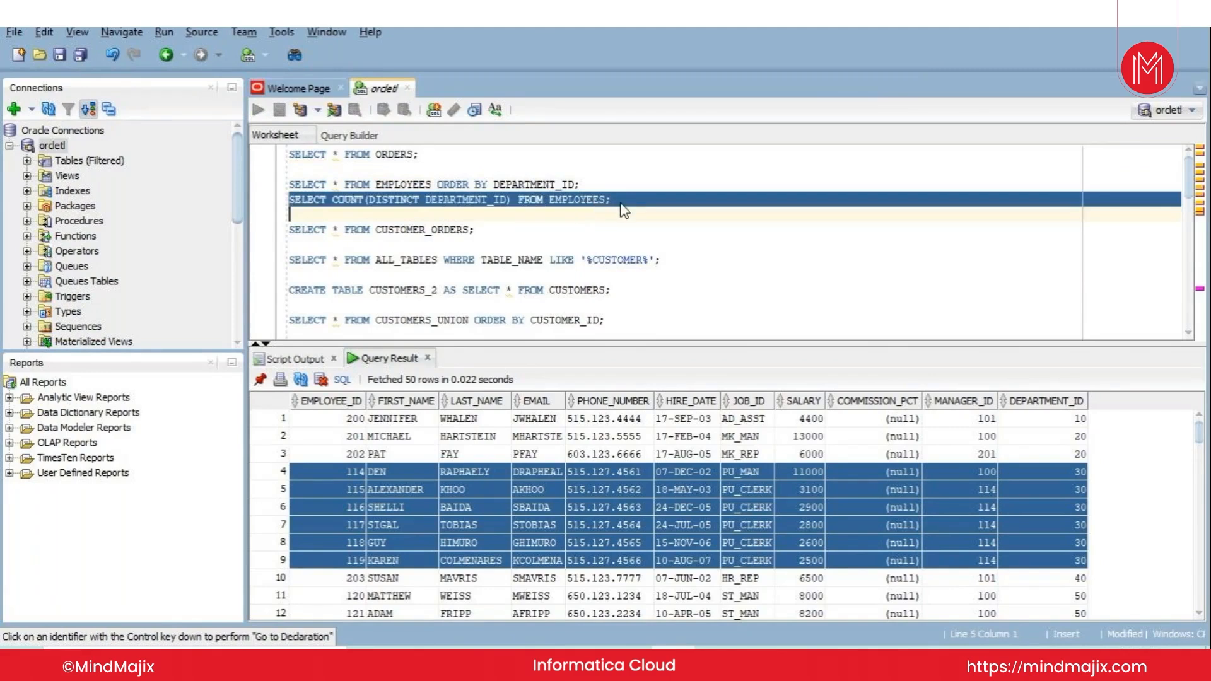
key(ctrl+Return)
click(454, 422)
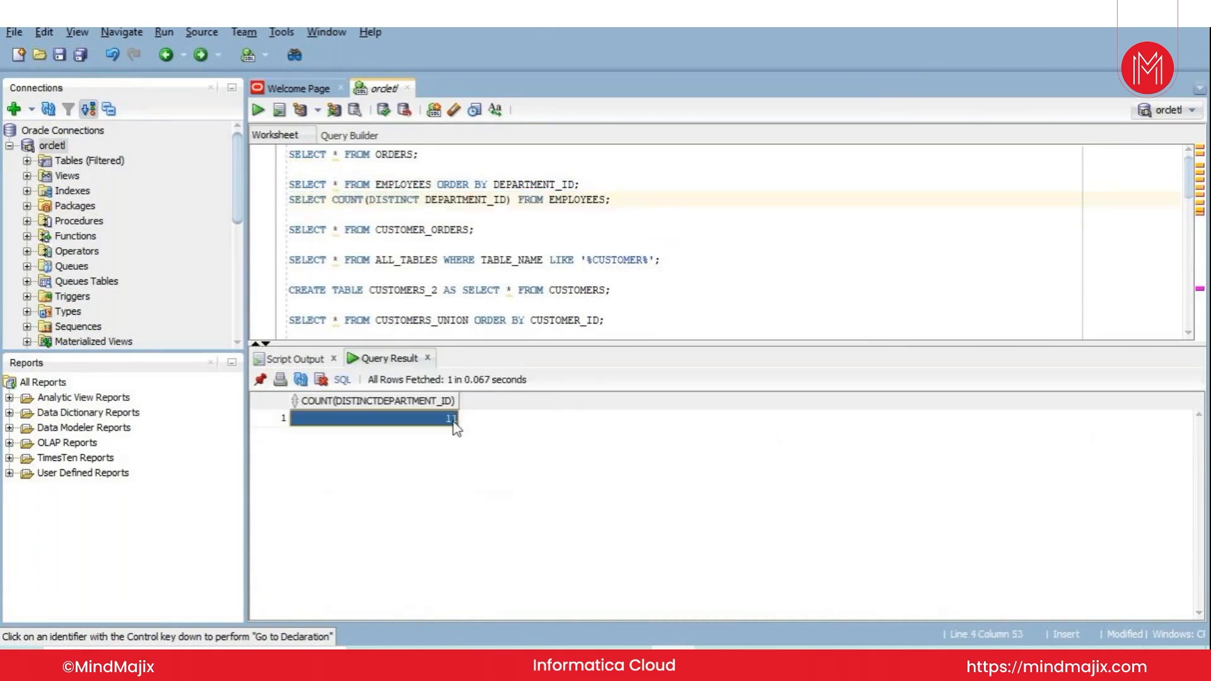
Step: Remove the COUNT function and its parentheses so the query reads SELECT DISTINCT DEPARTMENT_ID FROM EMPLOYEES;
click(371, 200)
key(BackSpace)
key(BackSpace)
key(BackSpace)
key(BackSpace)
key(BackSpace)
key(BackSpace)
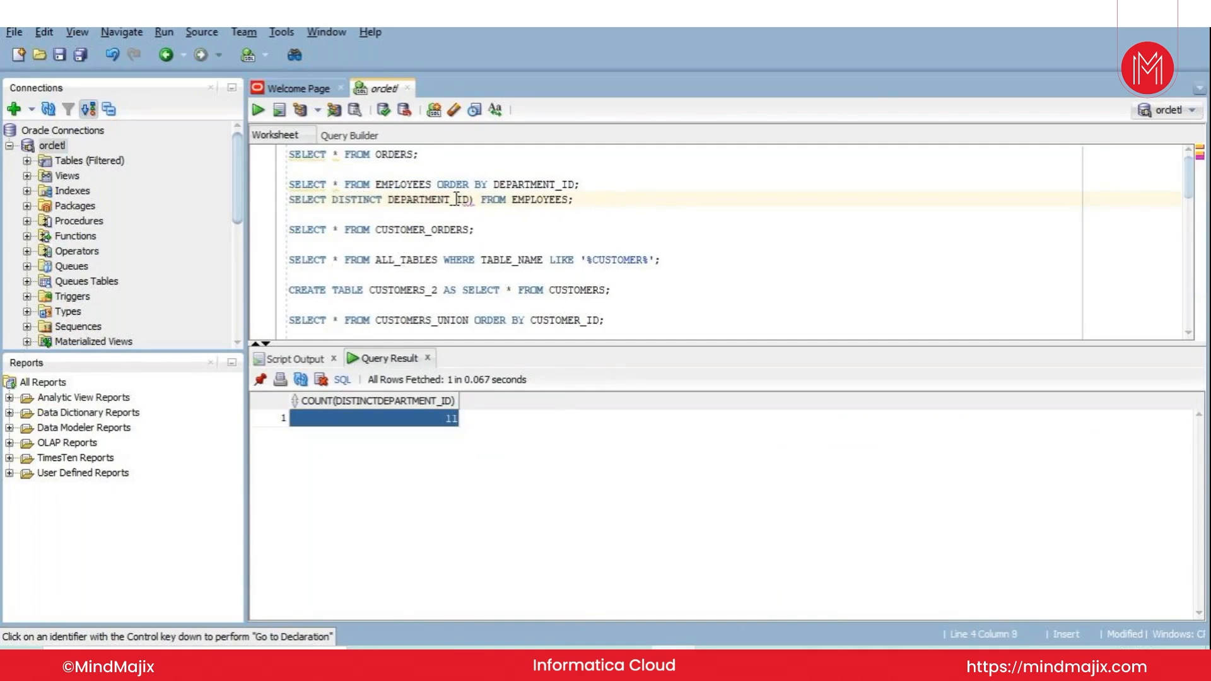
click(474, 200)
key(BackSpace)
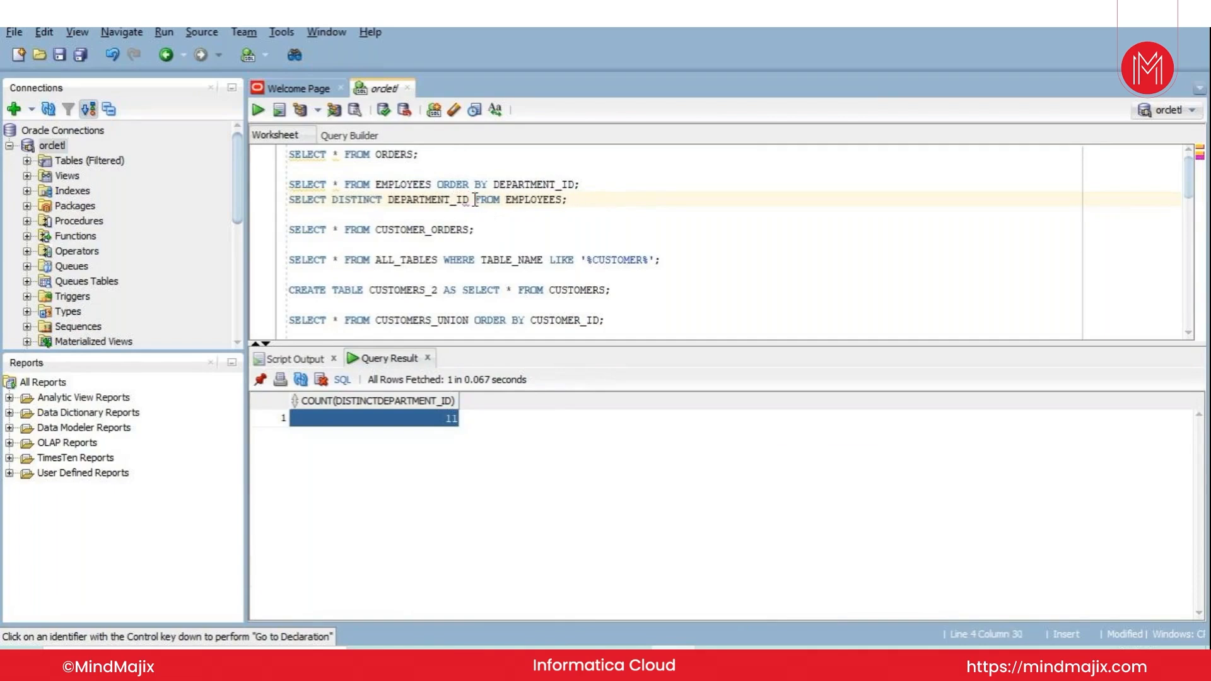
Step: Run the distinct DEPARTMENT_ID query and review the returned department IDs, including the null entry
key(ctrl+Return)
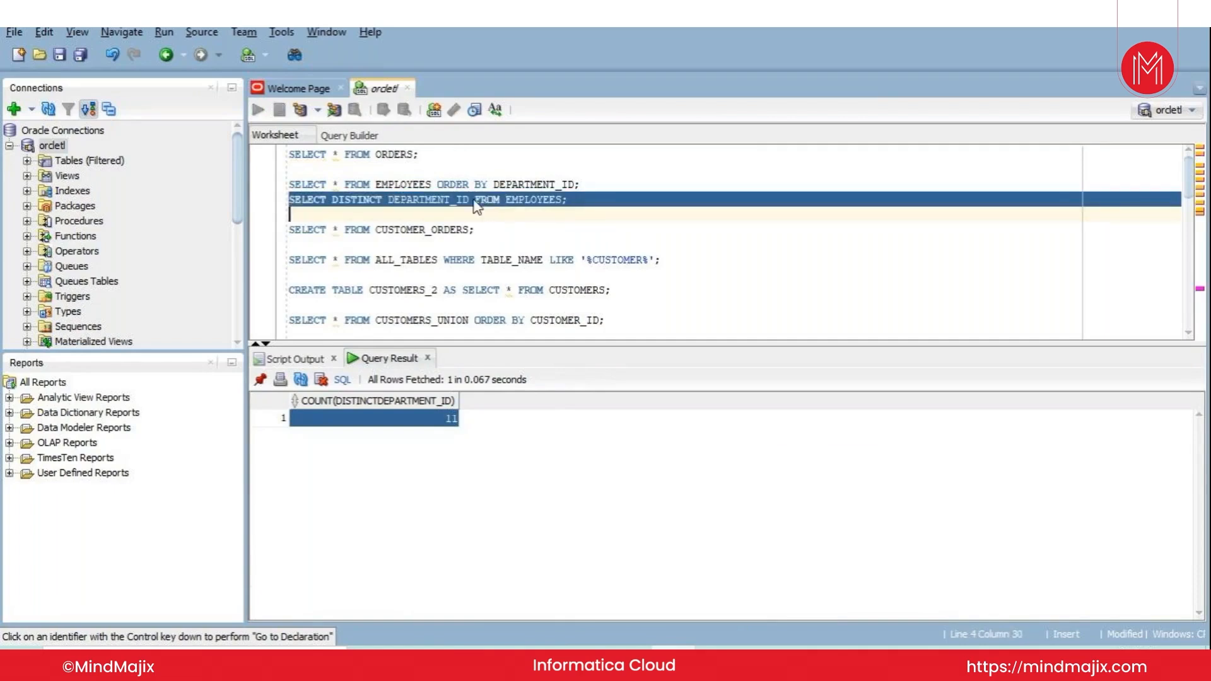
click(320, 532)
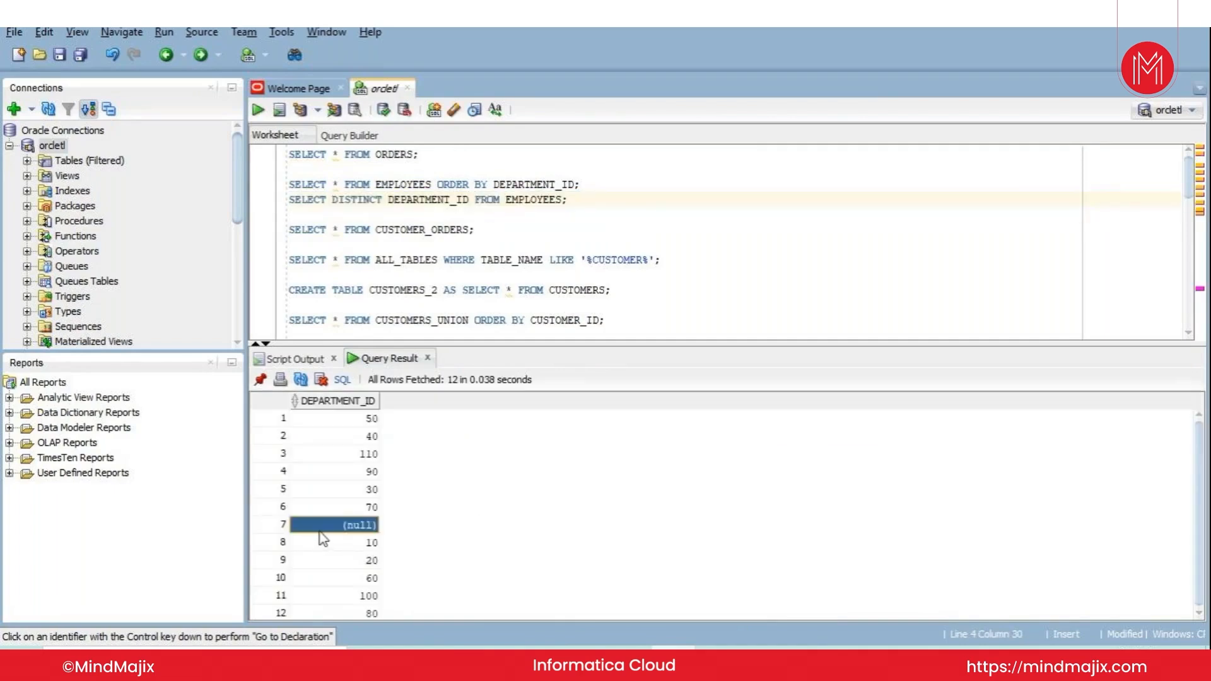
scroll(562, 493, down, 1)
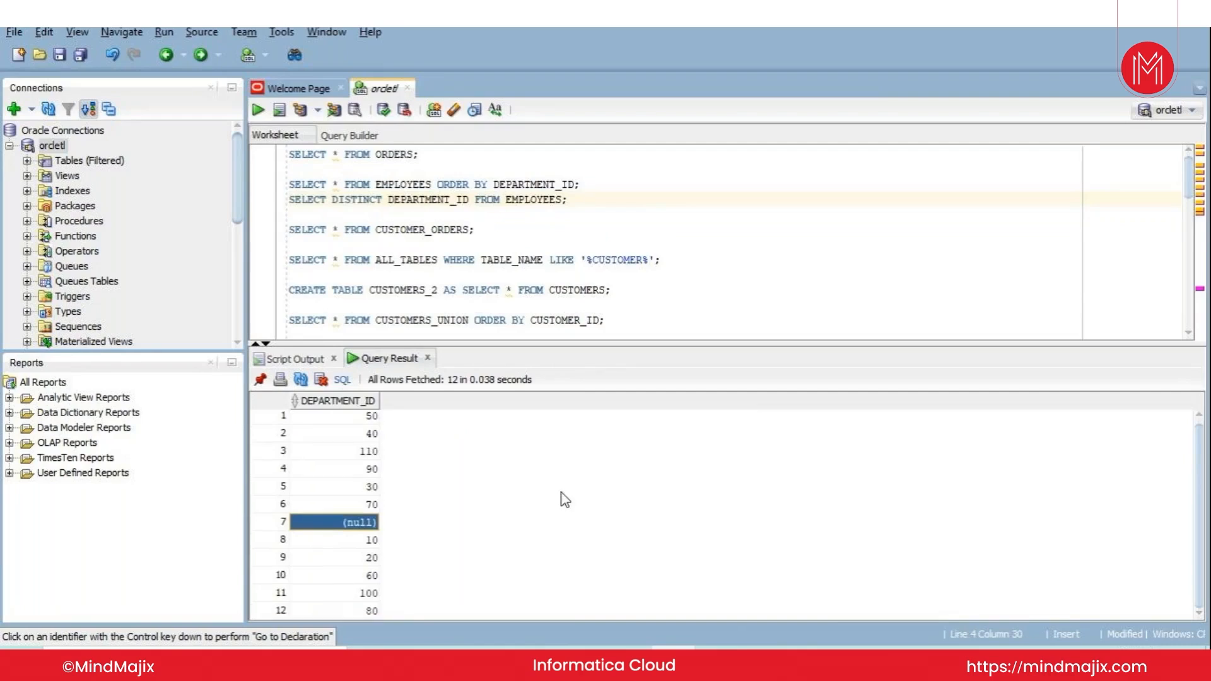
scroll(563, 498, up, 1)
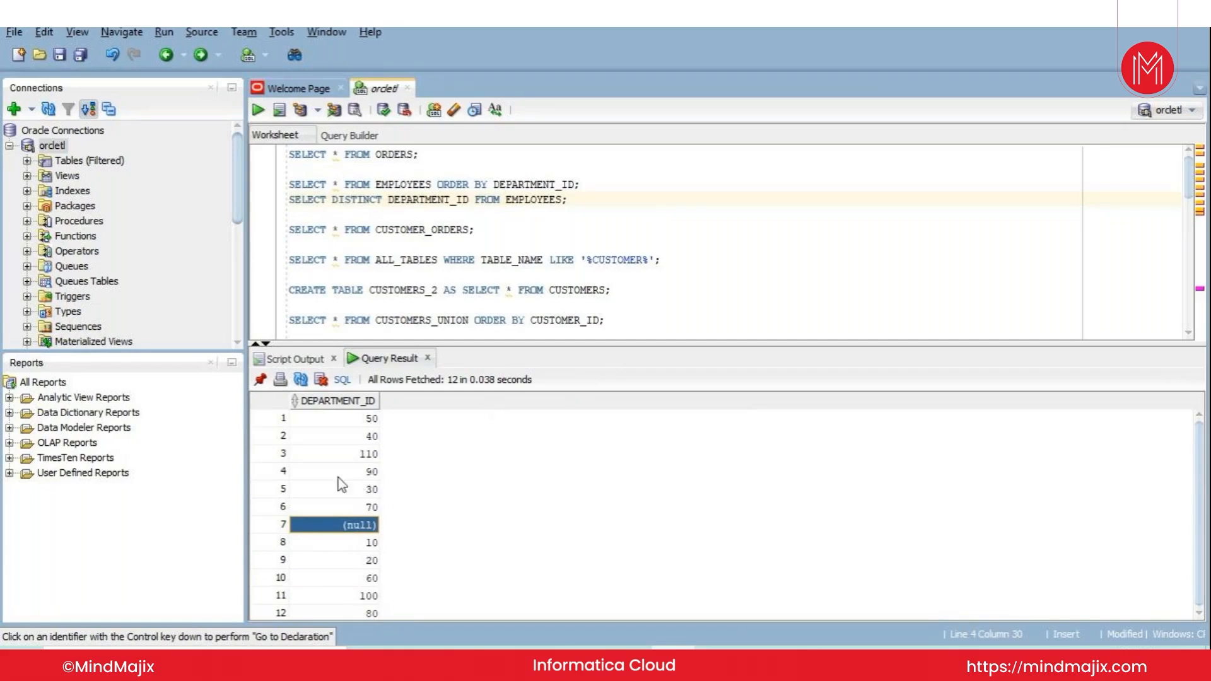
Step: Return to Informatica Cloud in the browser and refresh the job list to check the mapping run's status
click(544, 660)
click(532, 615)
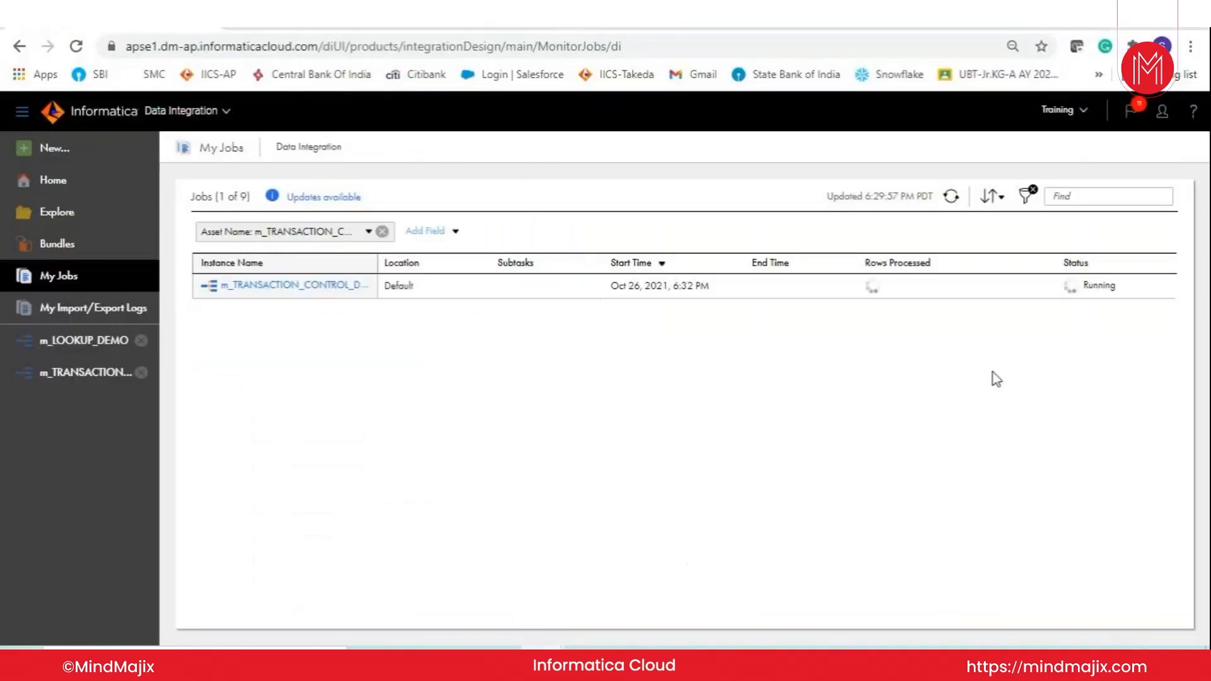
click(953, 198)
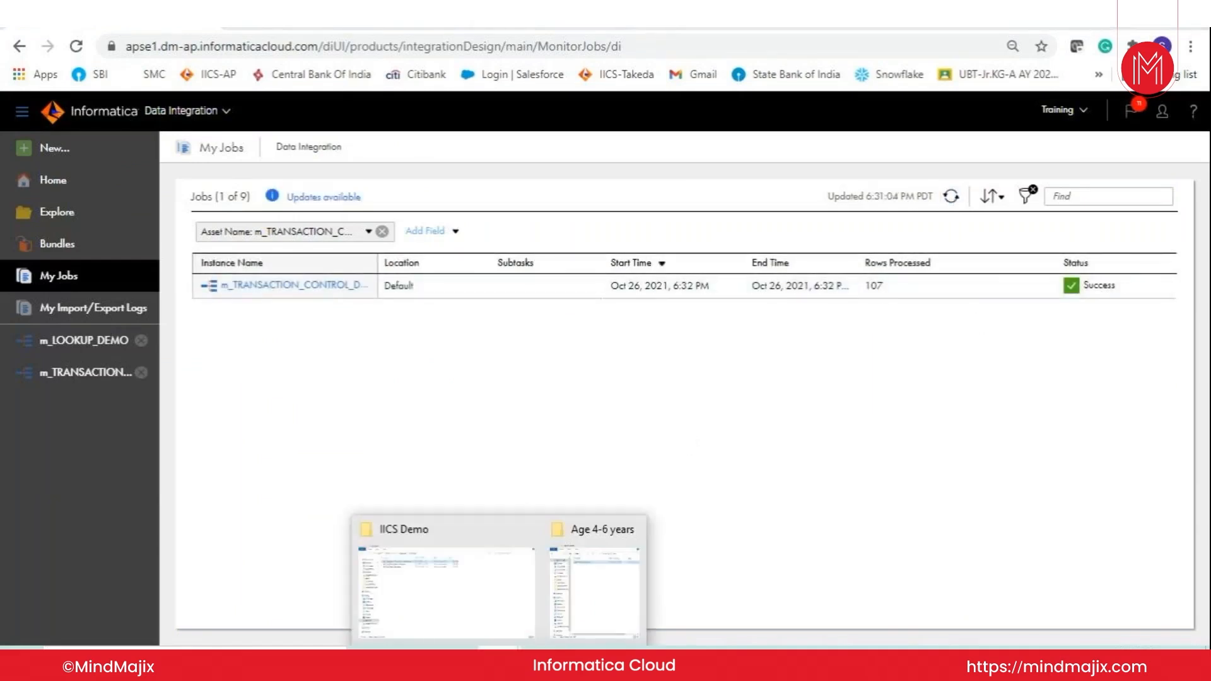
Step: Switch to File Explorer and open the FF_LOCATION folder inside C:\IICS
click(452, 616)
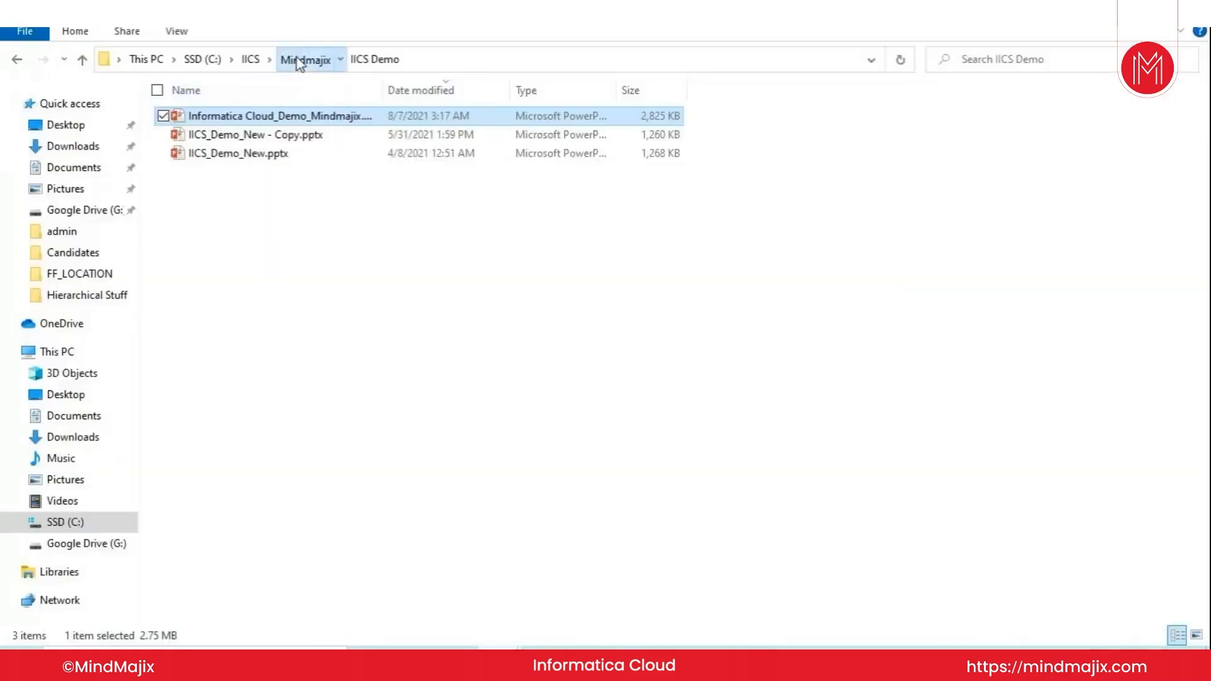
click(298, 60)
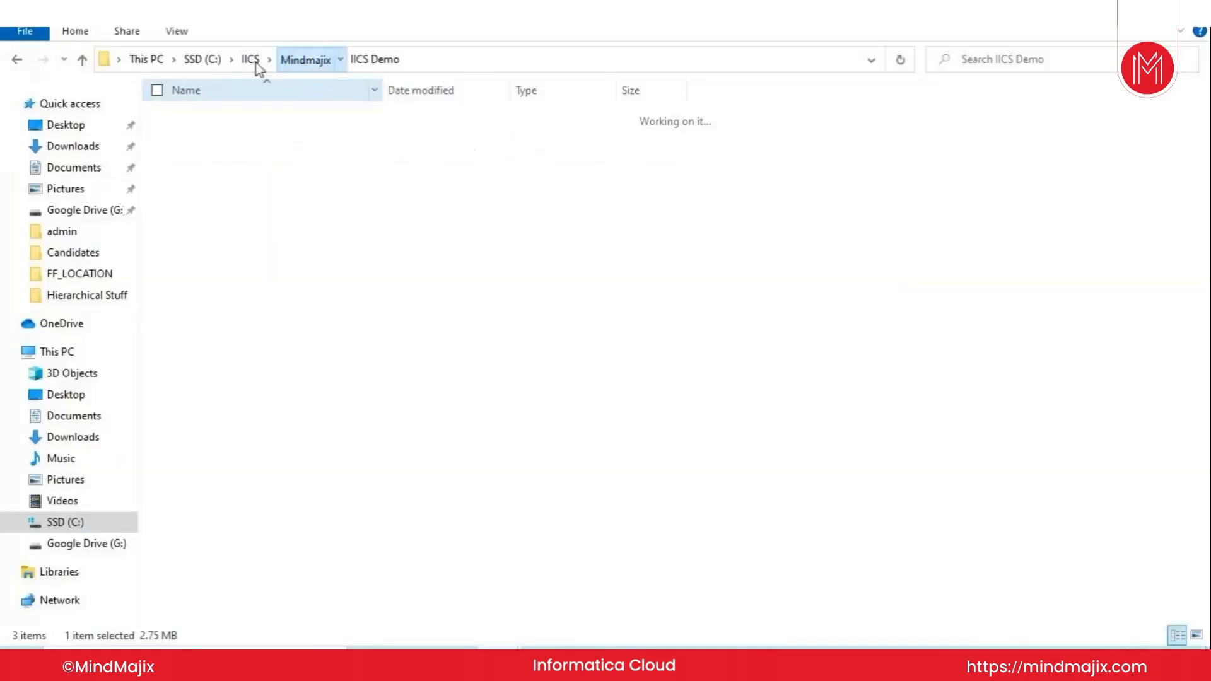
click(255, 63)
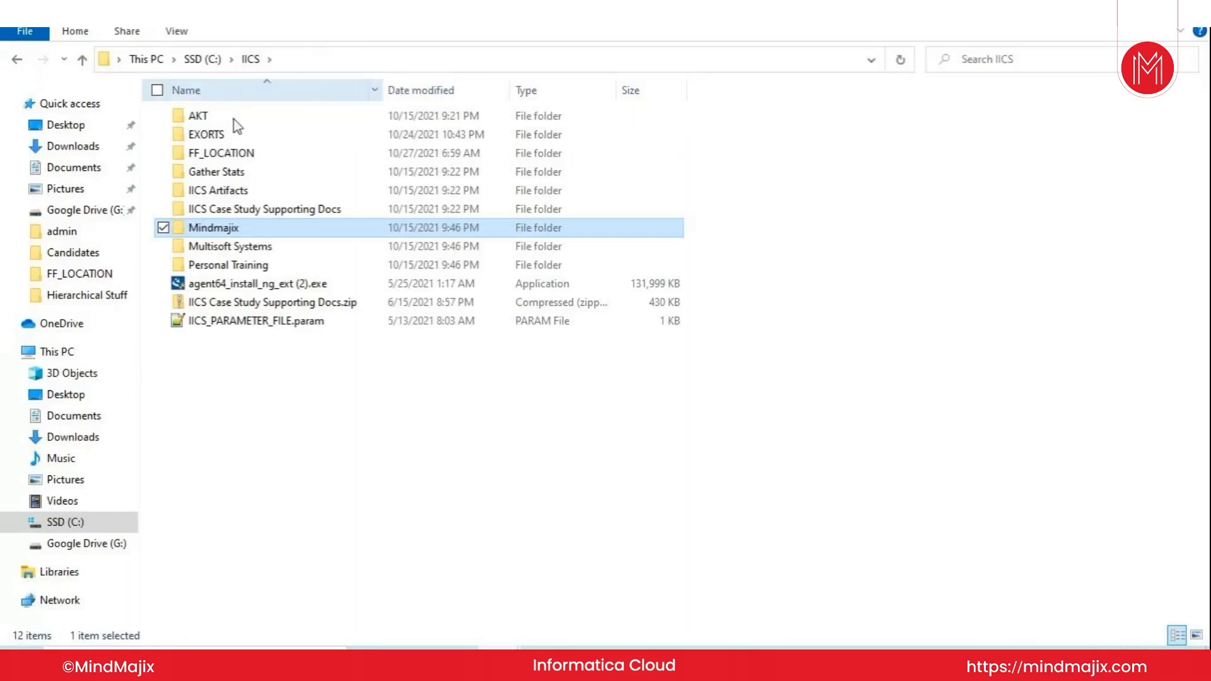
double_click(225, 154)
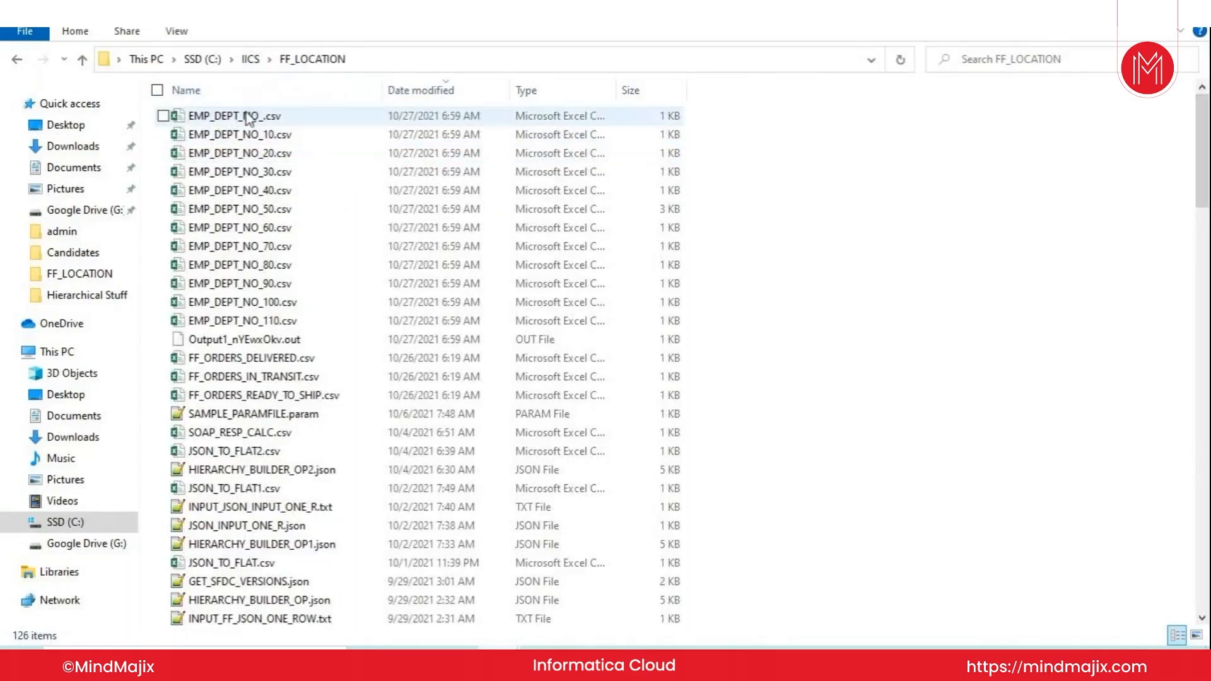
Step: Refresh the folder and select the generated files from EMP_DEPT_NO_.csv through EMP_DEPT_NO_110.csv
right_click(808, 210)
click(728, 278)
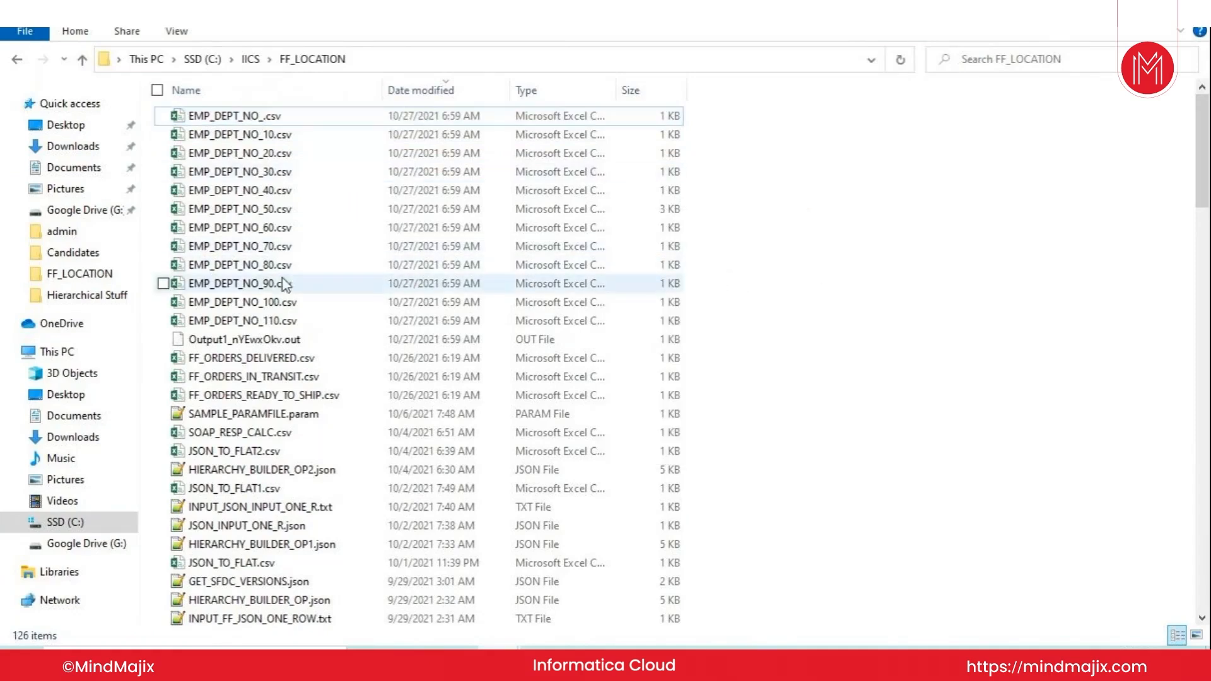
click(282, 325)
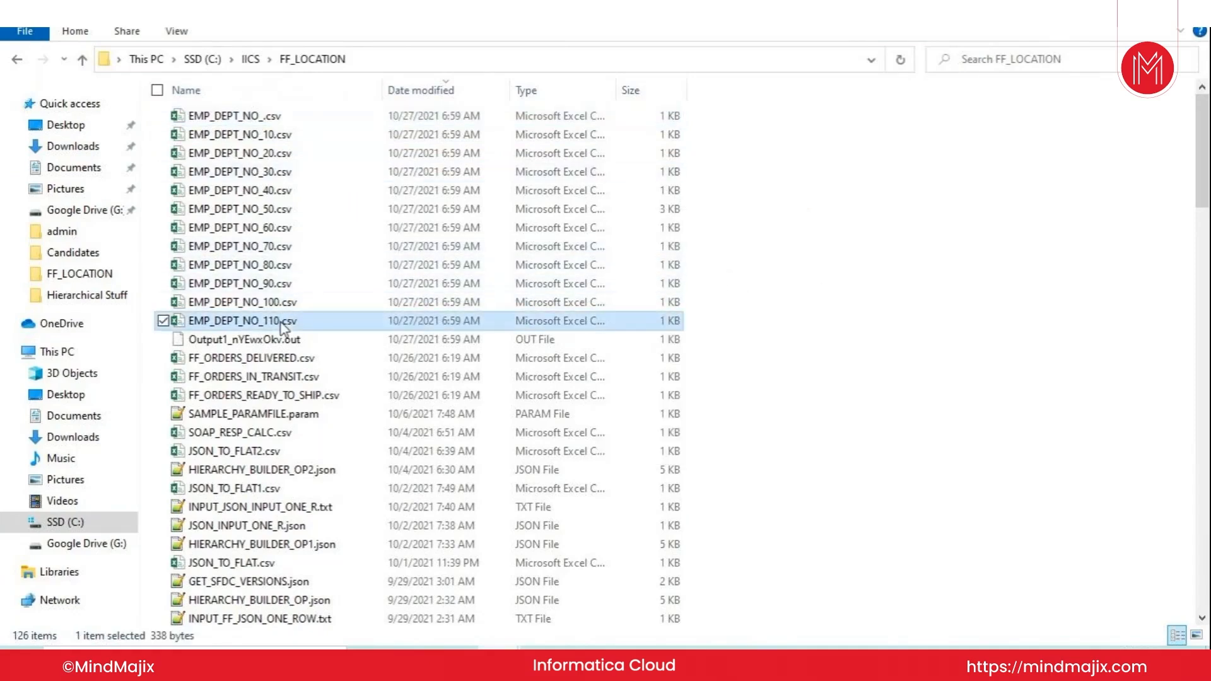
shift+click(255, 118)
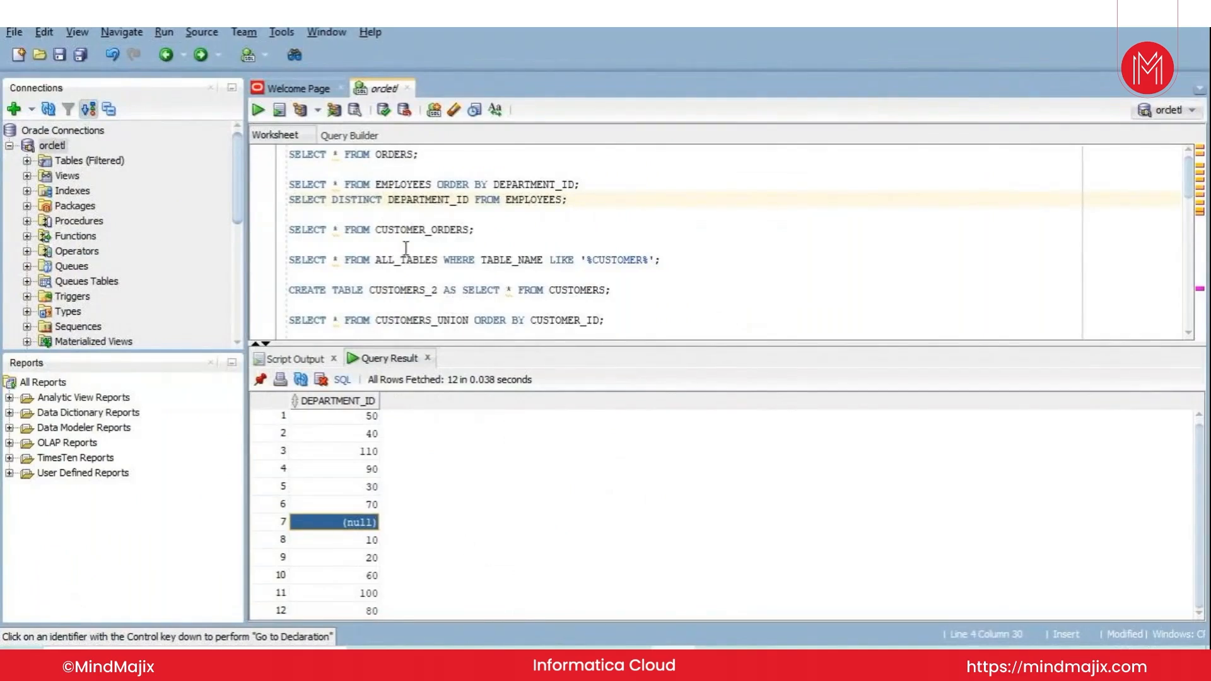
Step: Select all the distinct DEPARTMENT_ID rows in SQL Developer and compare them with the generated department files in FF_LOCATION
click(334, 542)
click(334, 525)
drag(331, 419, 337, 627)
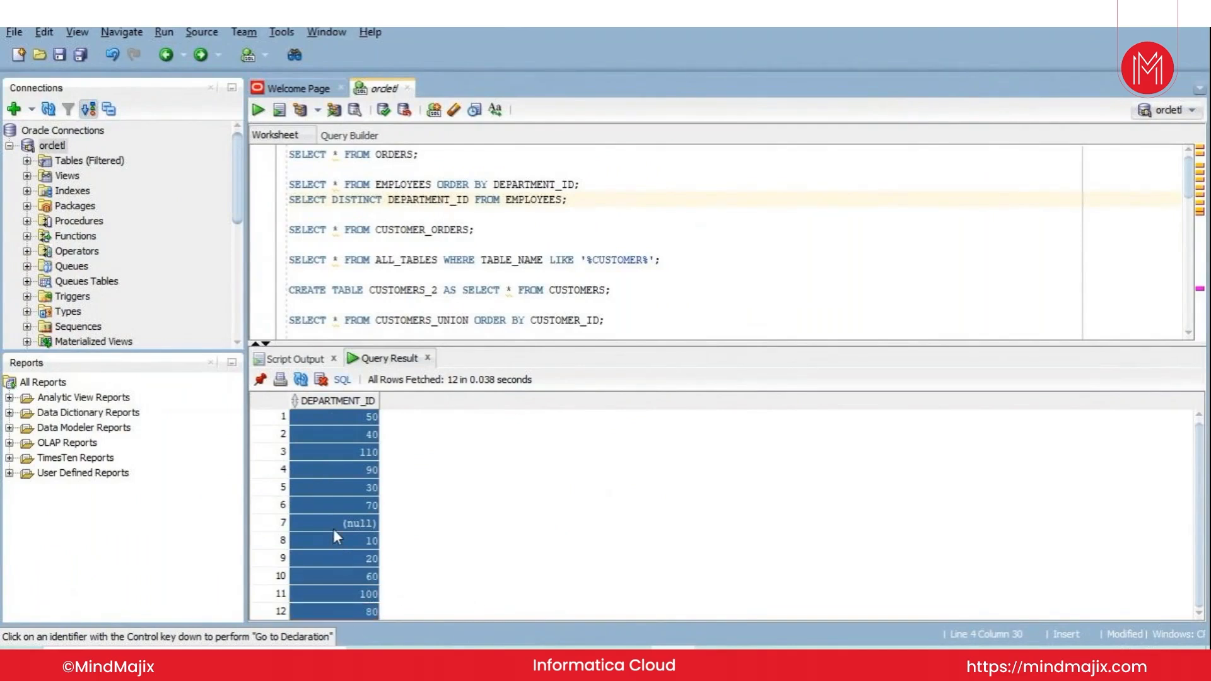
key(alt+Tab)
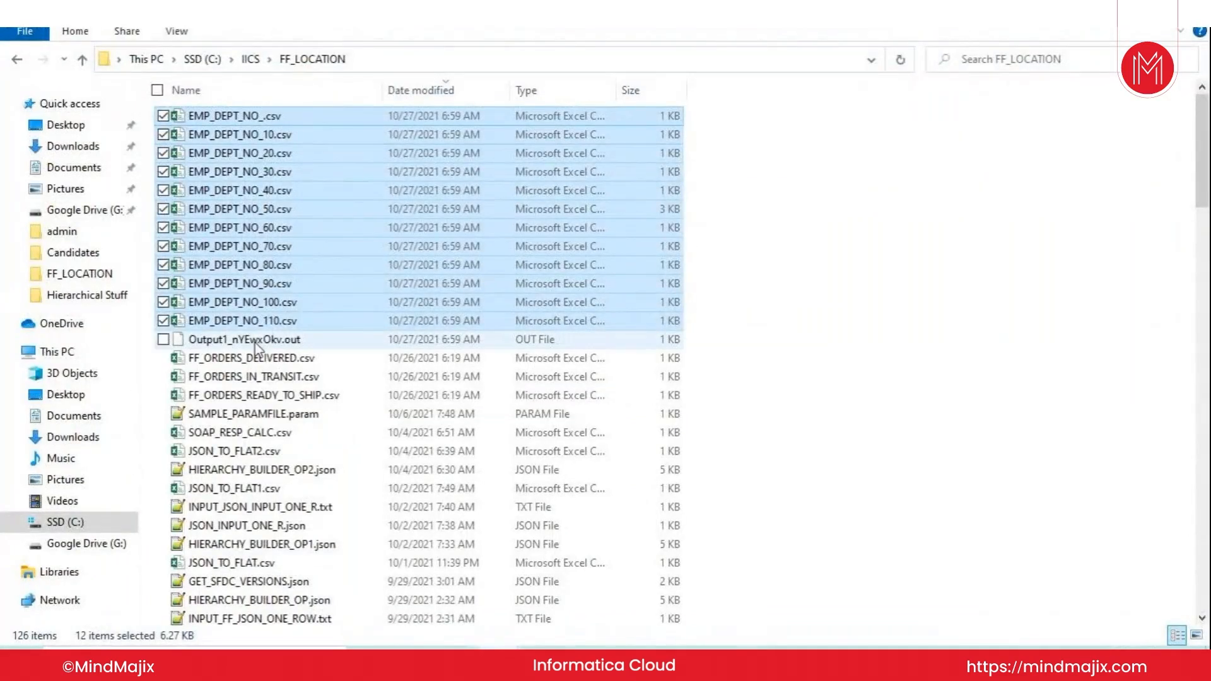
Step: Switch to SQL Developer, run the EMPLOYEES query ordered by DEPARTMENT_ID, and select the department 20 rows
key(alt+Tab)
click(614, 184)
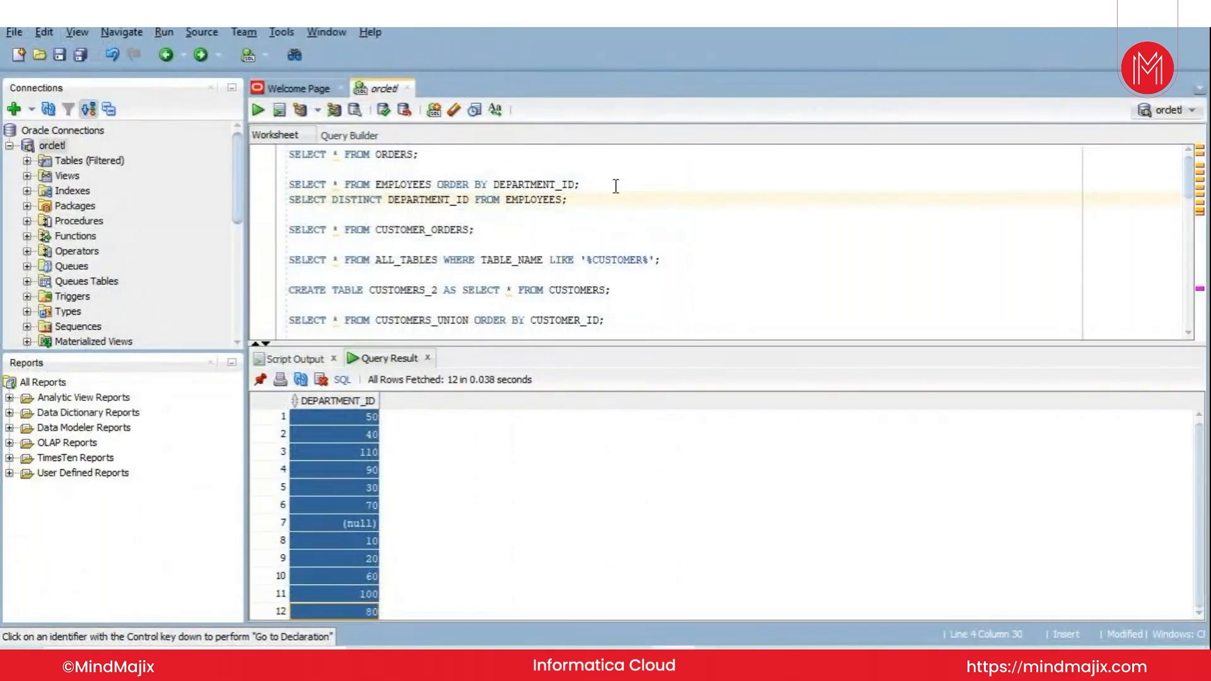
key(Menu)
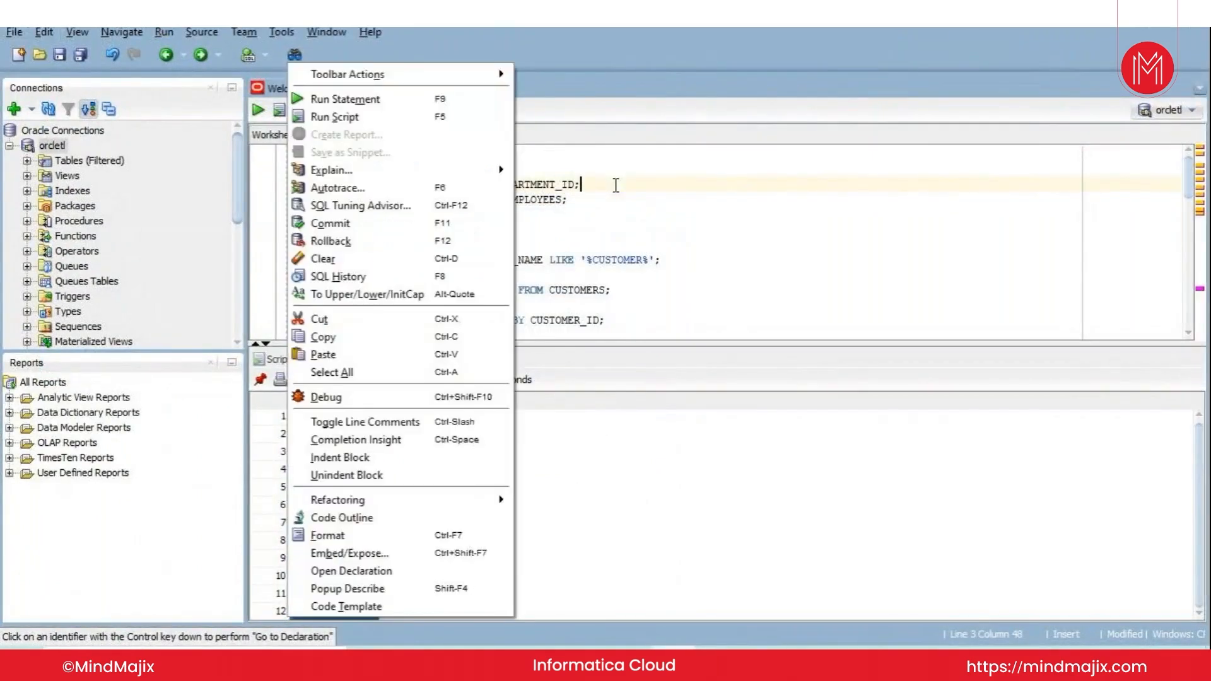
key(Escape)
key(ctrl+Return)
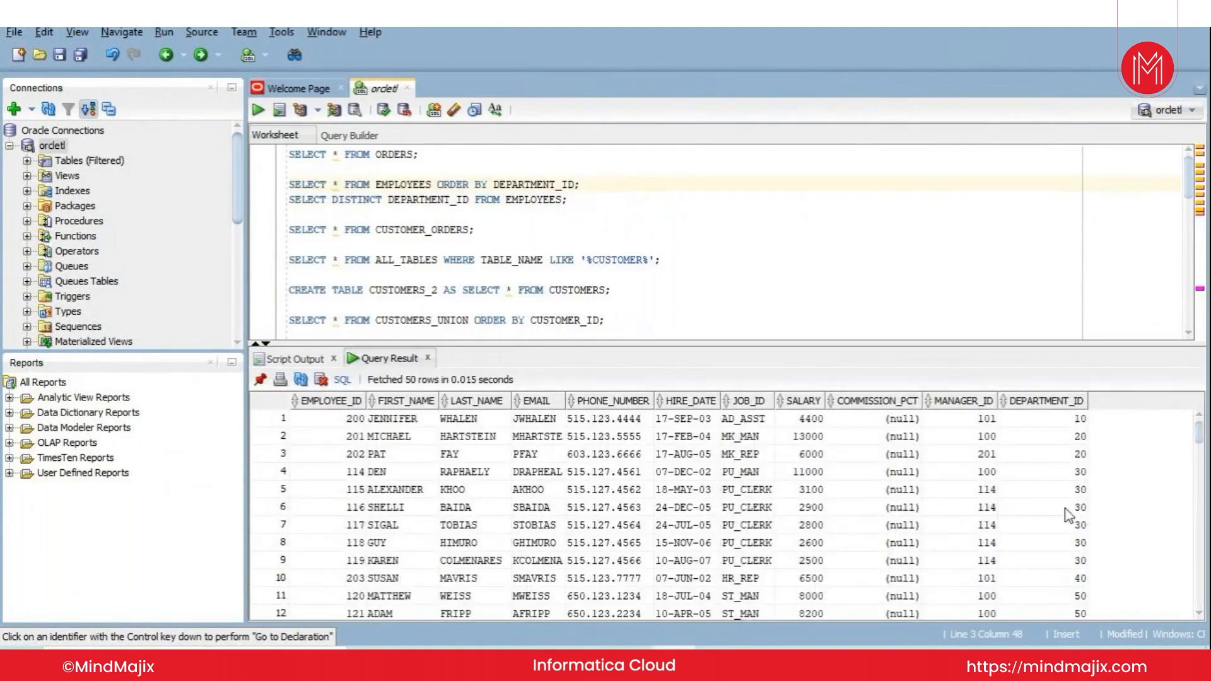
drag(325, 435, 1050, 456)
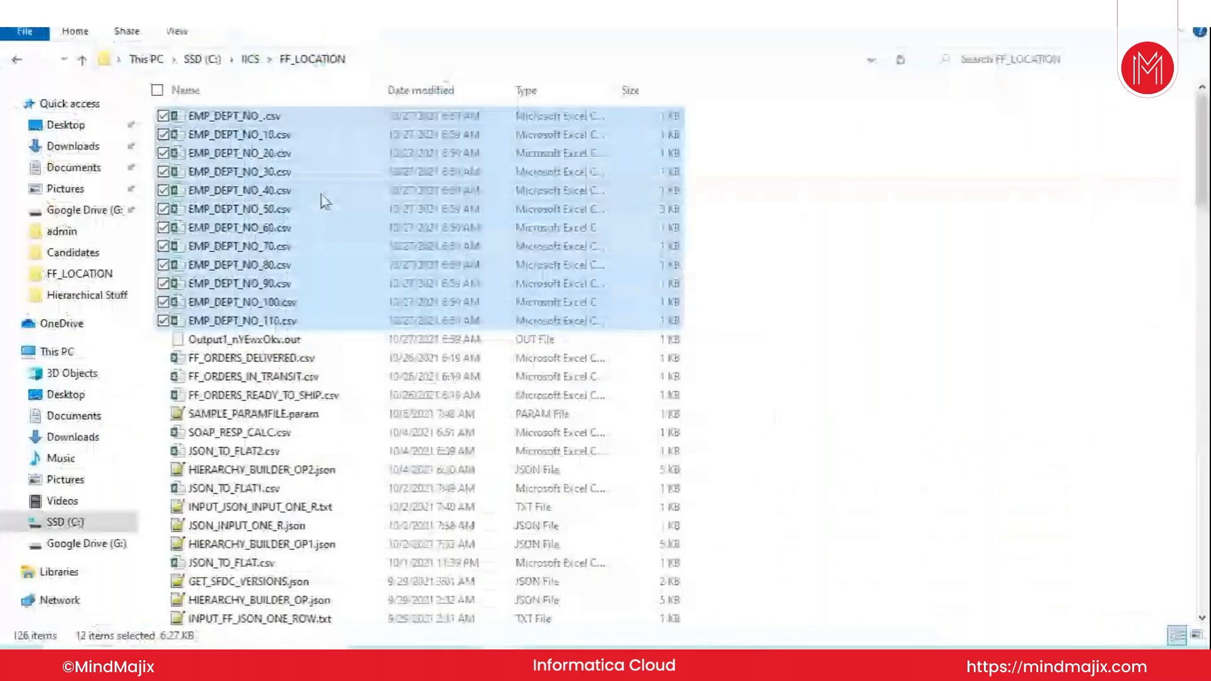
Step: Open EMP_DEPT_NO_20.csv from the FF_LOCATION folder in Excel and auto-fit all column widths
click(311, 188)
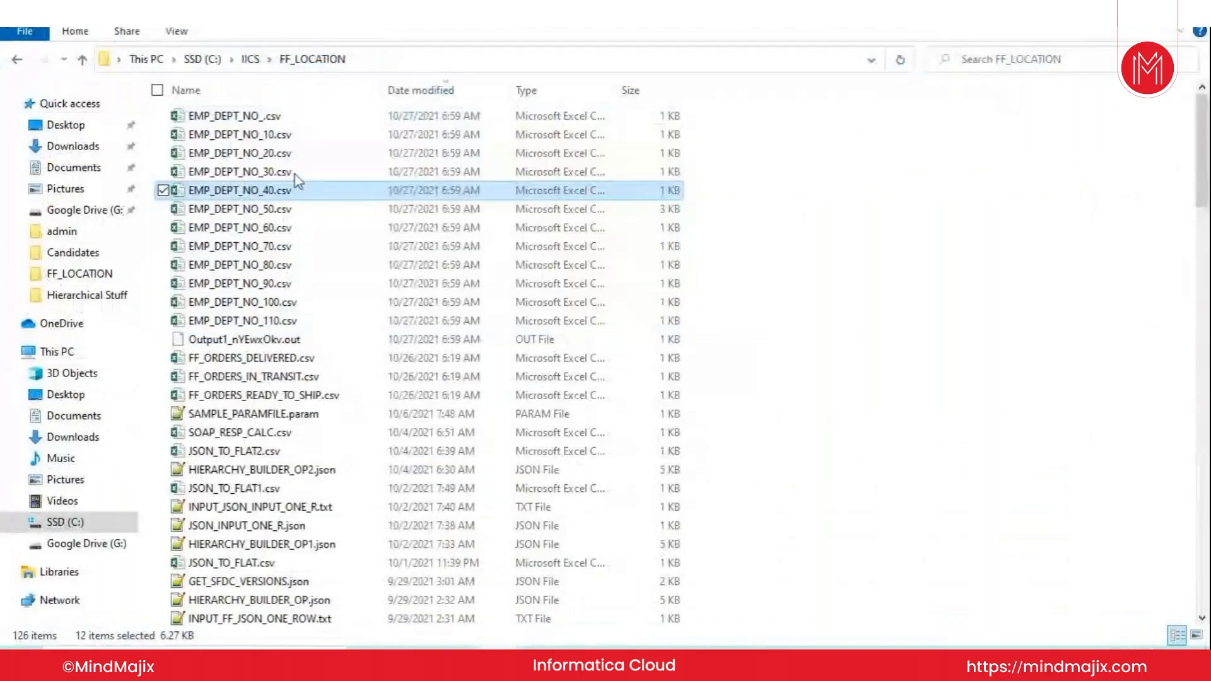
double_click(256, 154)
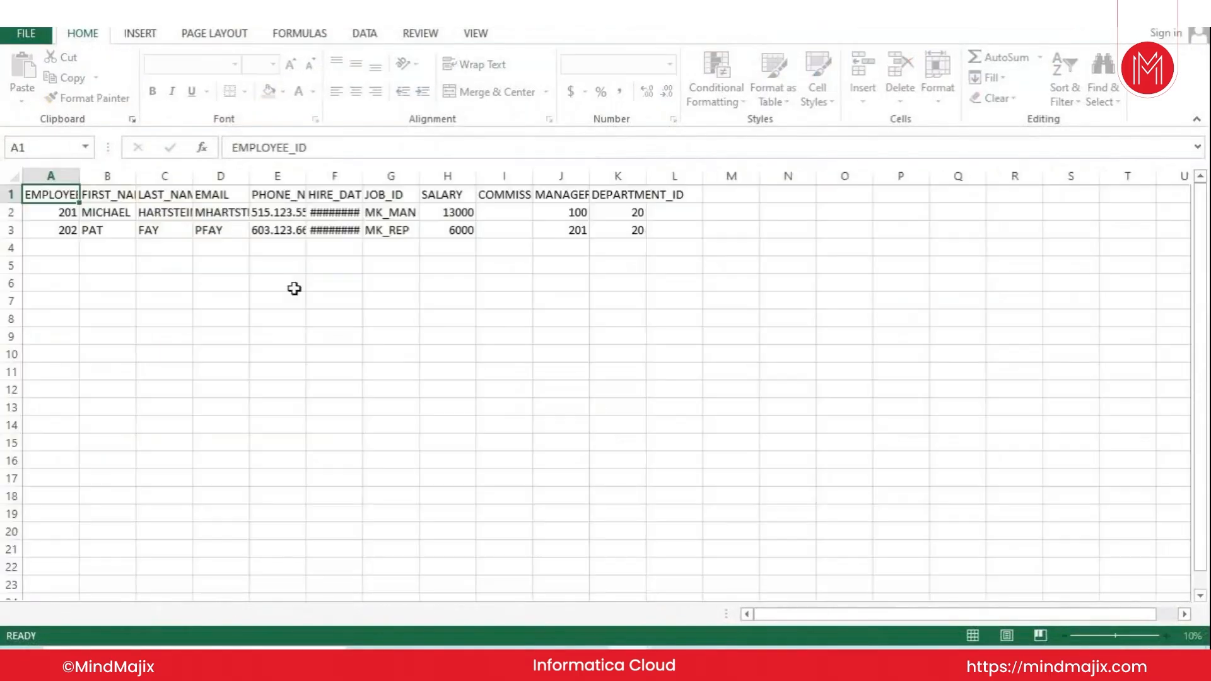
click(13, 177)
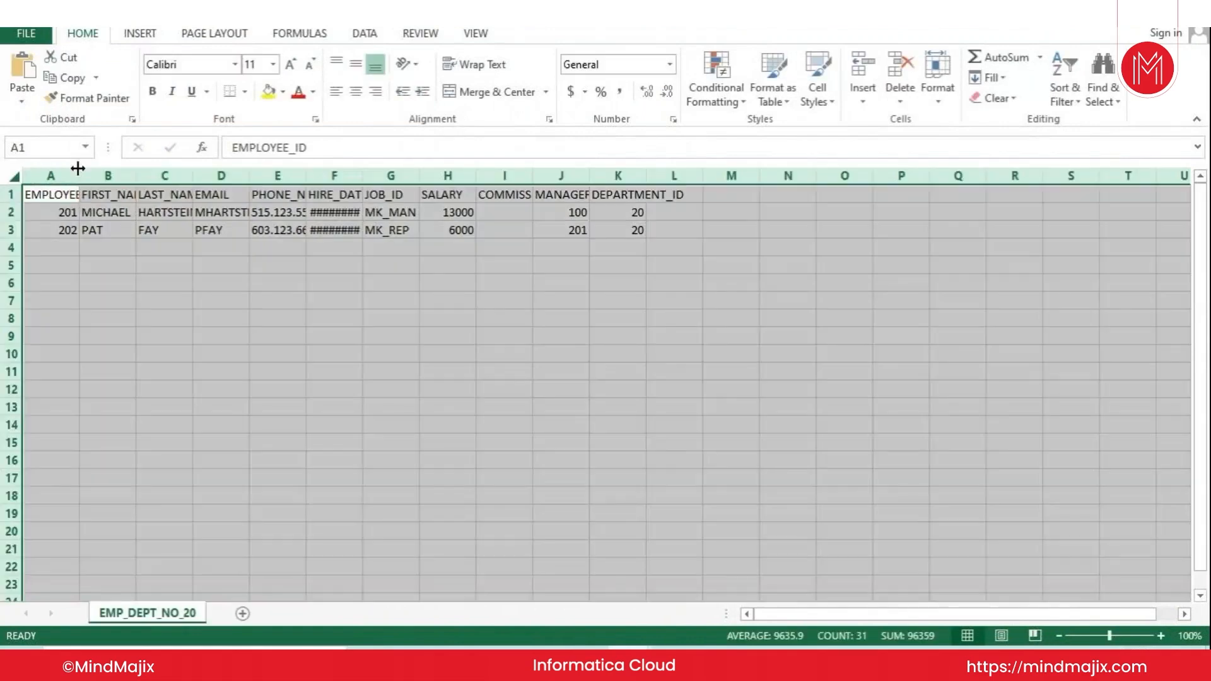
double_click(78, 171)
click(335, 309)
Step: Select the employee rows in EMP_DEPT_NO_20.csv to check them, and close the file without saving
drag(89, 221, 873, 236)
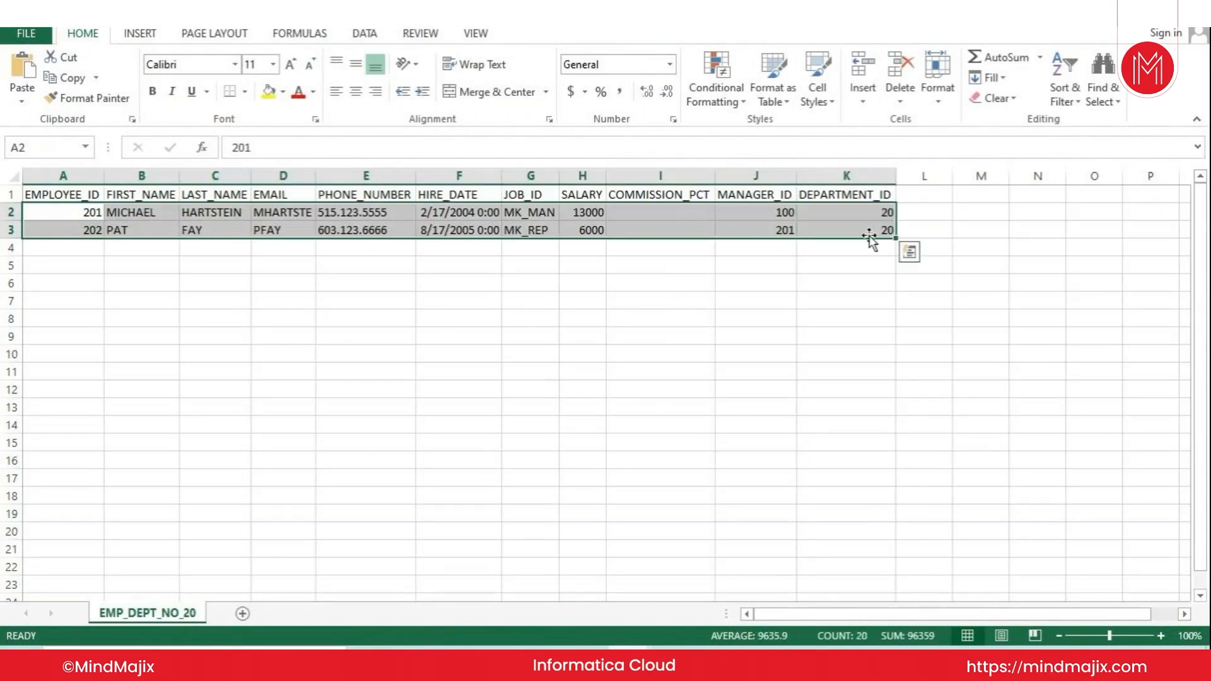
key(ctrl+w)
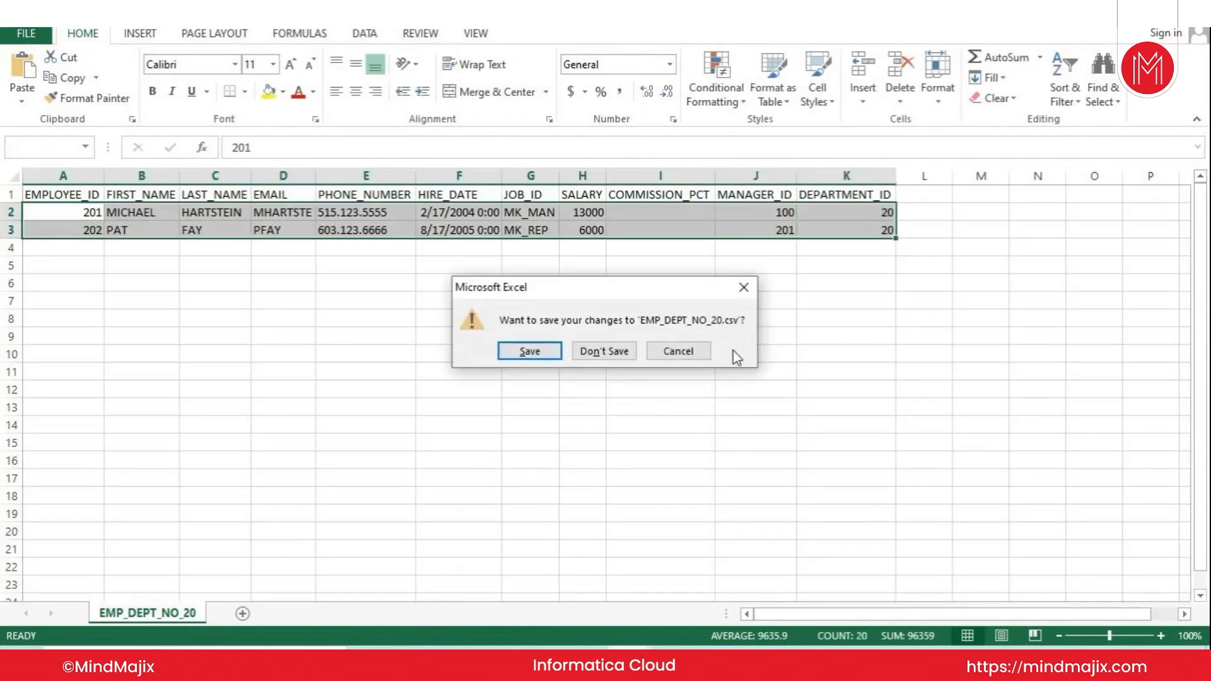
click(632, 351)
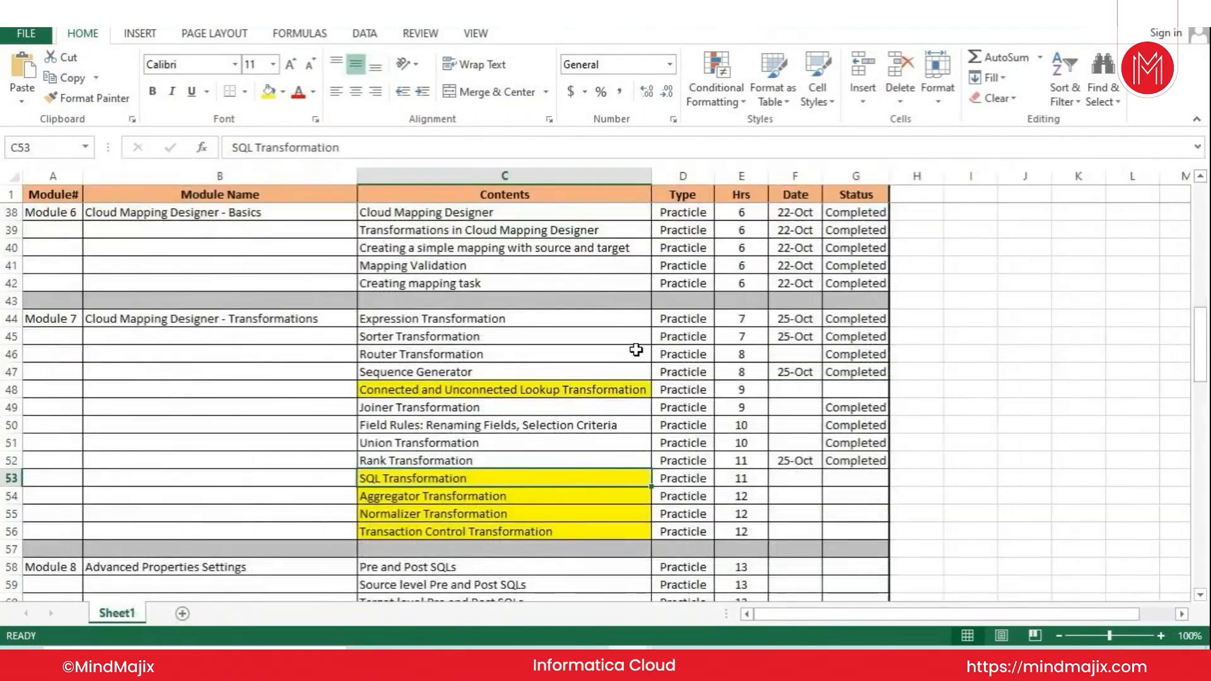
Step: Return to SQL Developer and select the department 30 rows in the EMPLOYEES query result
key(alt+Tab)
key(alt+Tab)
key(alt+Tab)
key(alt+Tab)
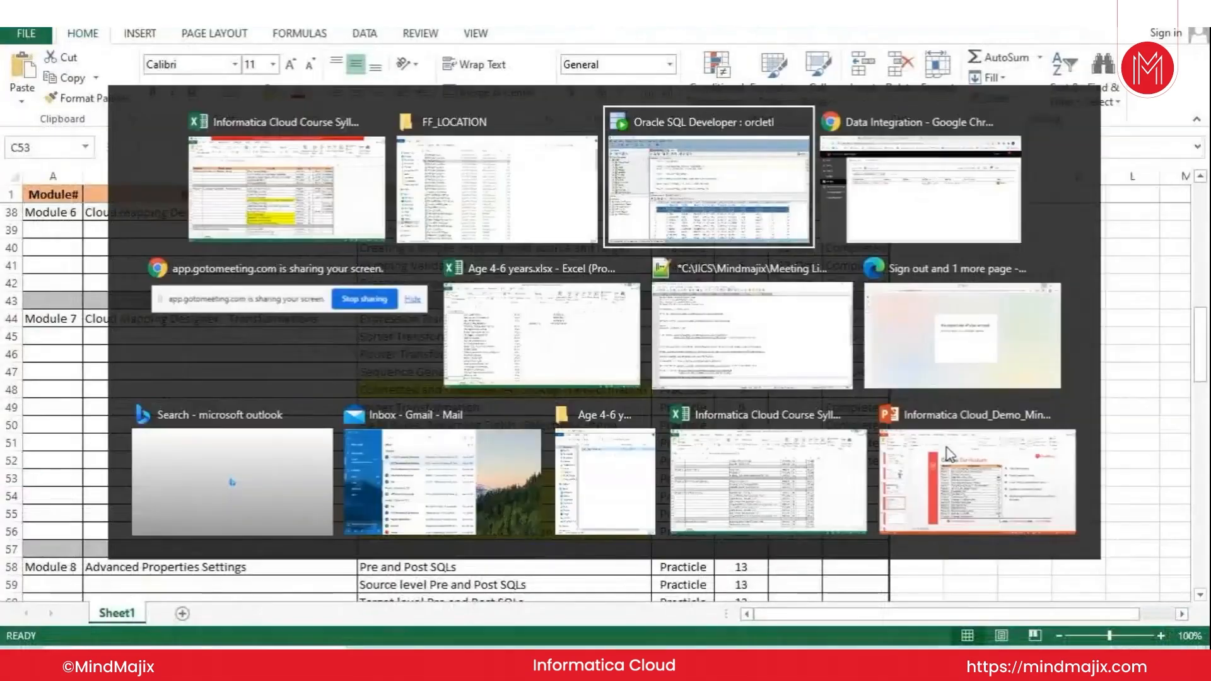
drag(940, 547, 1089, 547)
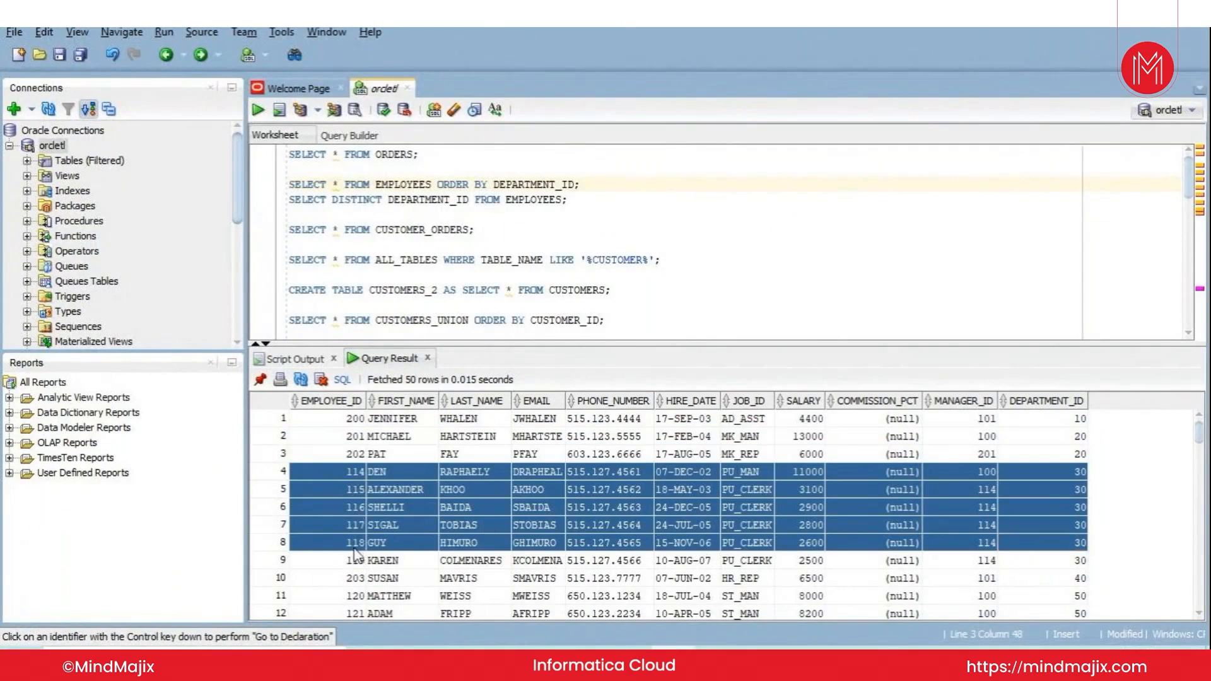
Step: Switch to the FF_LOCATION folder, open EMP_DEPT_NO_30.csv in Excel, and auto-fit all column widths
key(alt+Tab)
key(alt+Tab)
click(256, 177)
double_click(256, 180)
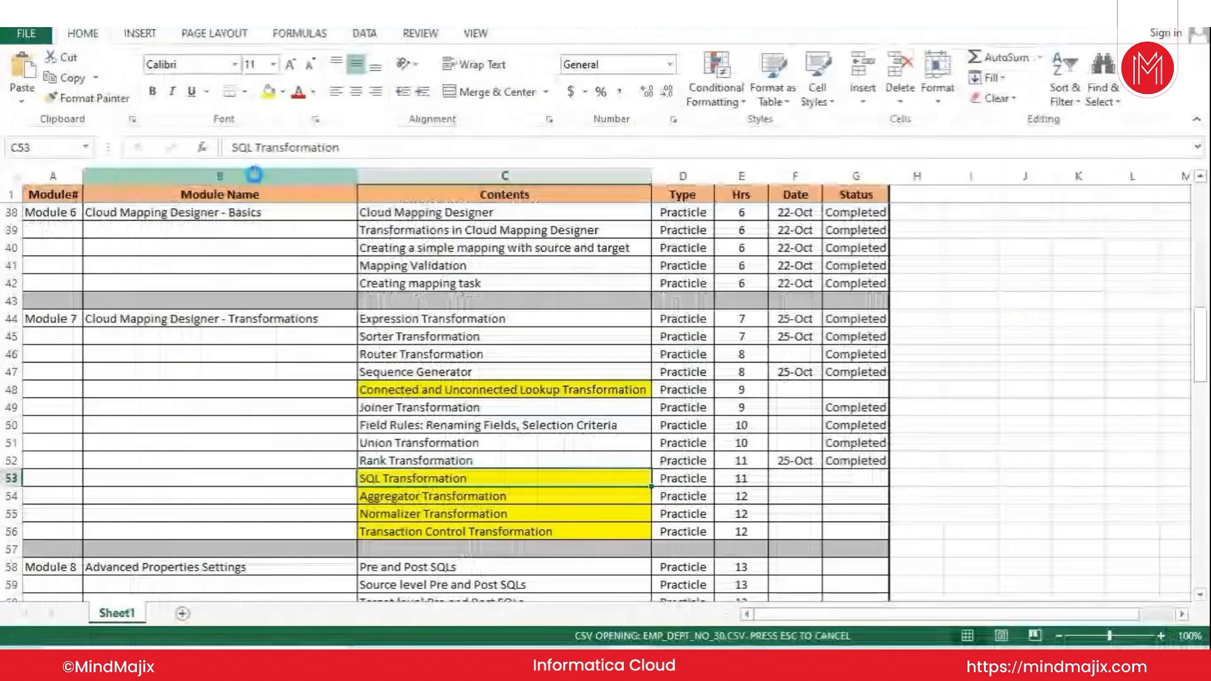
click(15, 176)
double_click(79, 176)
click(93, 217)
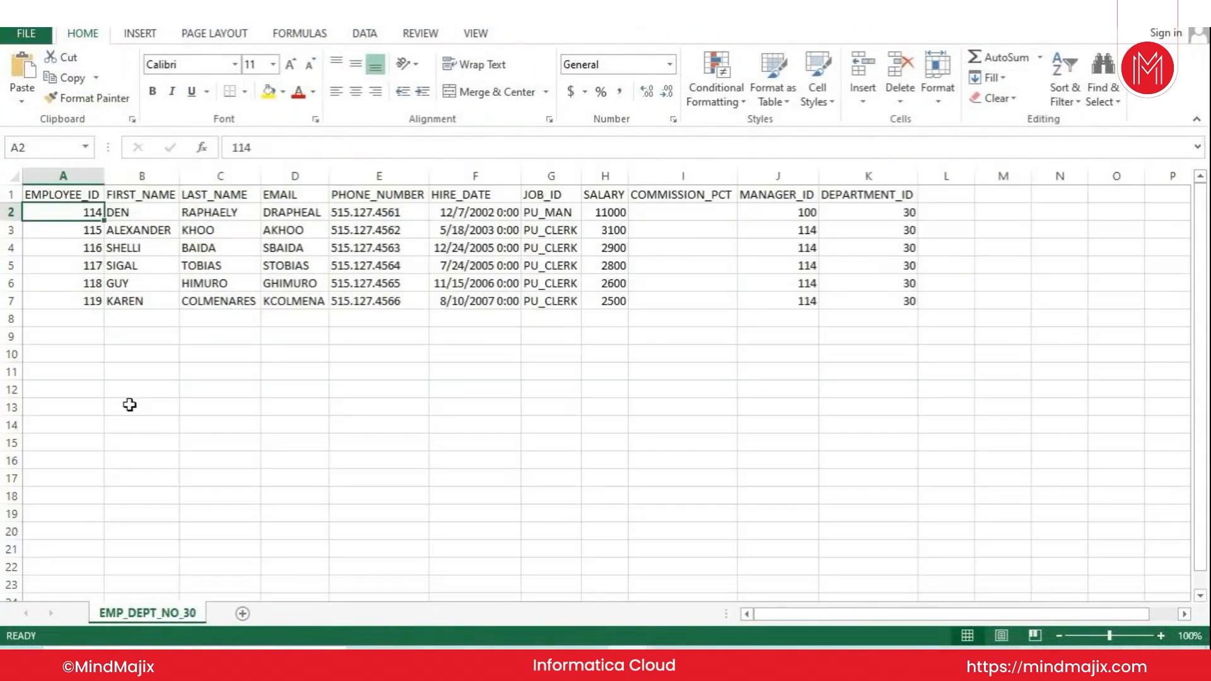
Step: Switch back to SQL Developer and extend the selection to include the last department 30 row for comparison
key(alt+Tab)
key(Tab)
key(Tab)
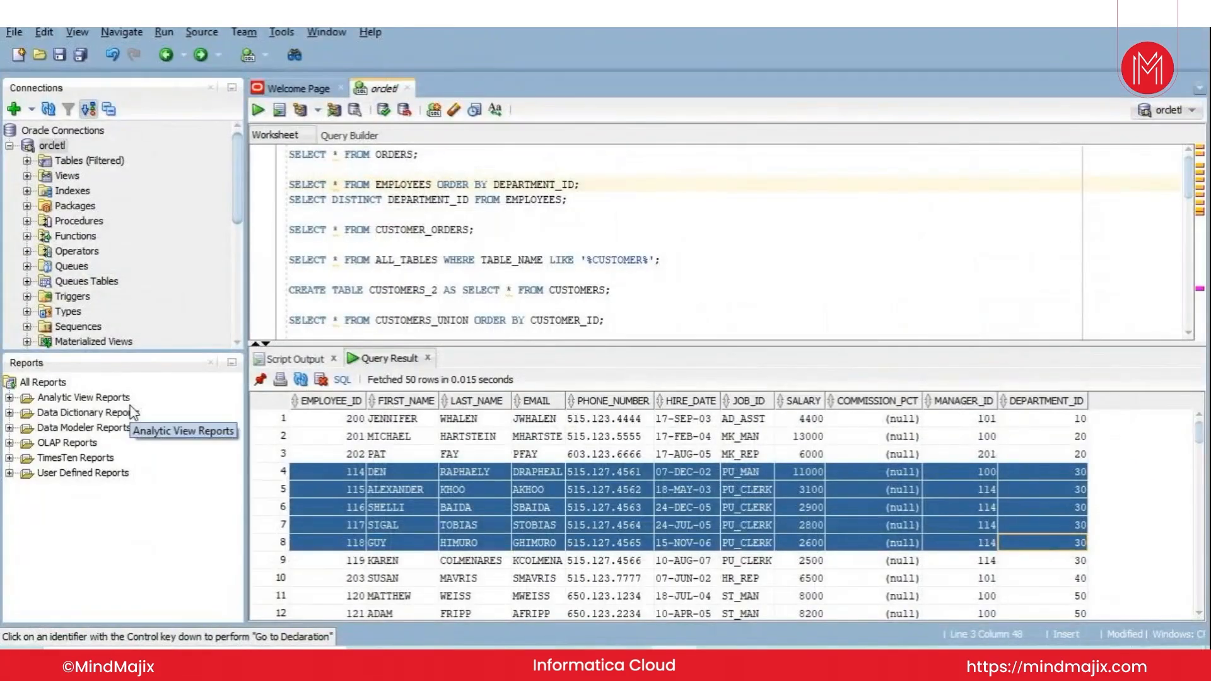
key(shift+Down)
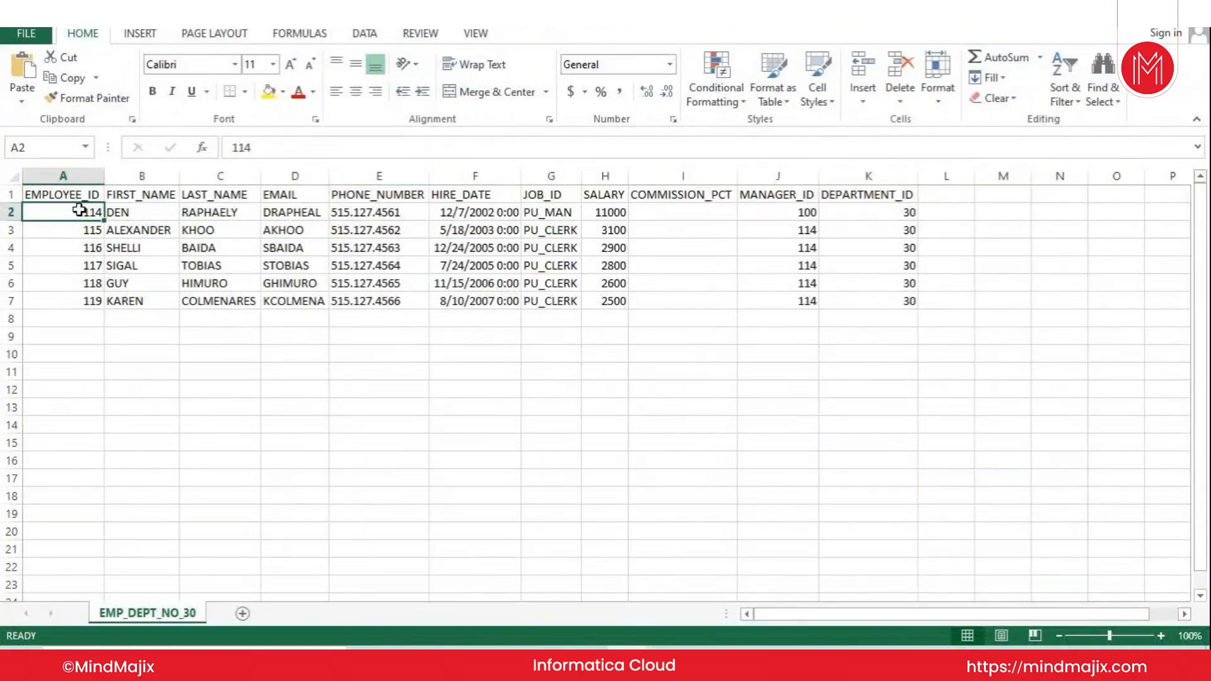
Step: Select all employee rows in EMP_DEPT_NO_30.csv to check them, and close the file without saving
drag(79, 210, 919, 298)
click(1200, 13)
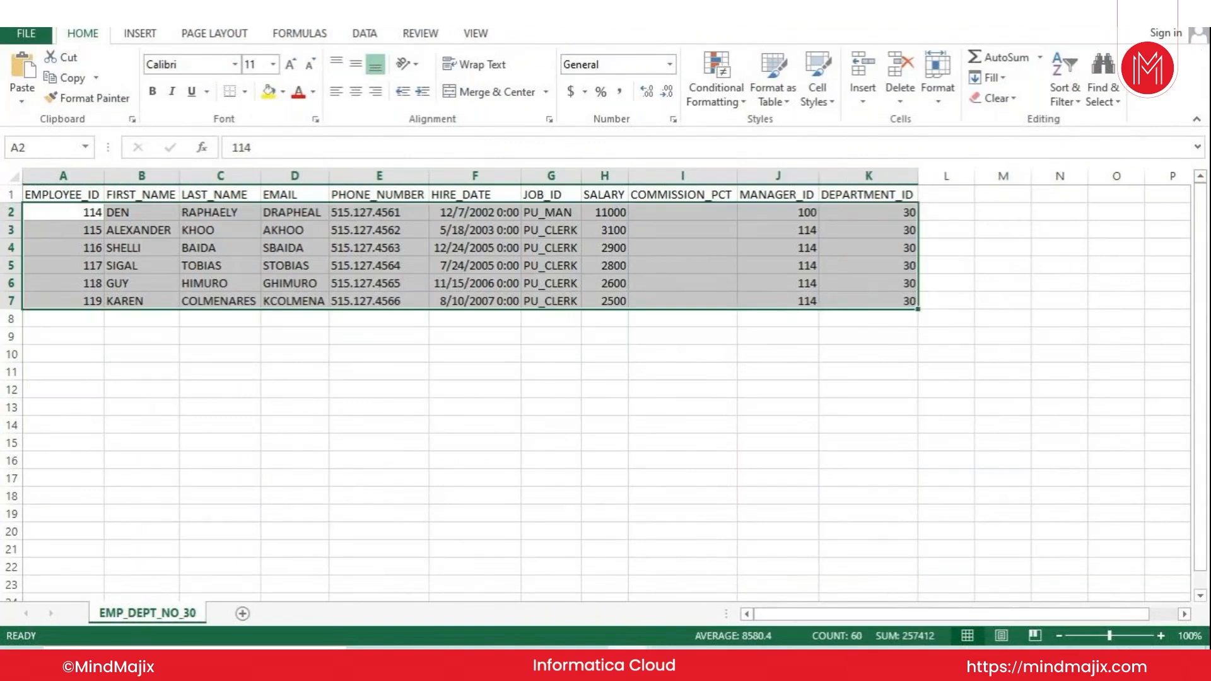
click(604, 349)
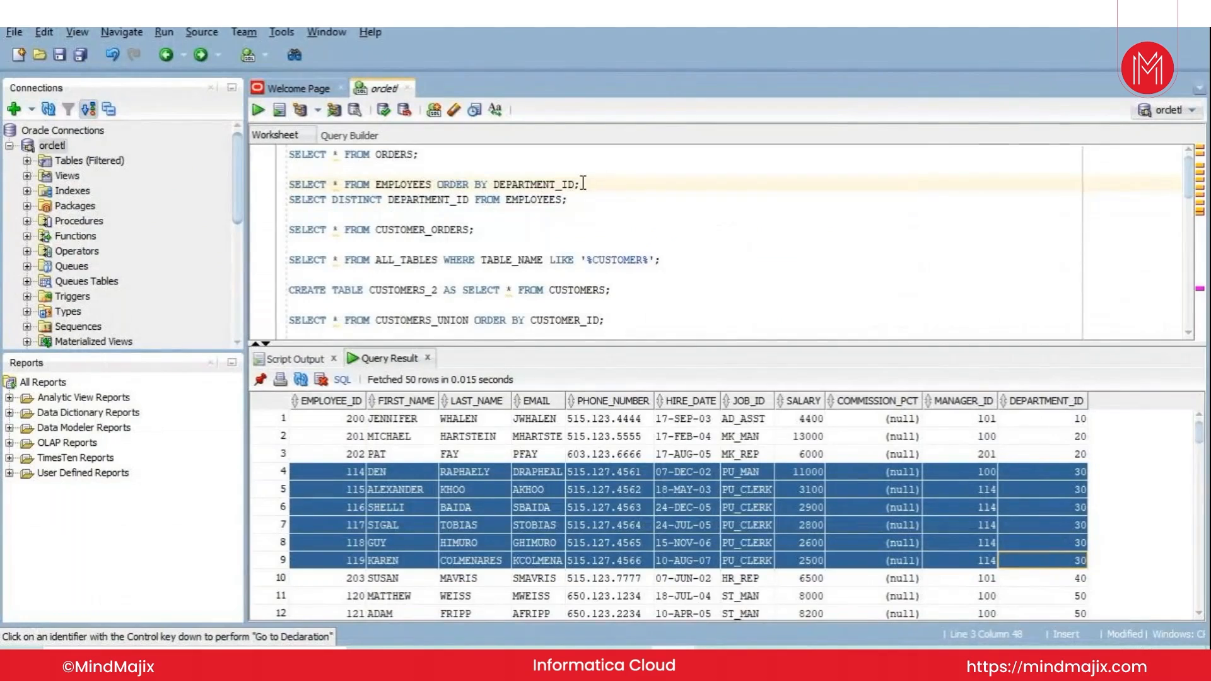
Step: Add "where DEPARTMENT_ID IS NULL" to the EMPLOYEES query in SQL Developer, run it, and check the returned row's DEPARTMENT_ID
click(432, 184)
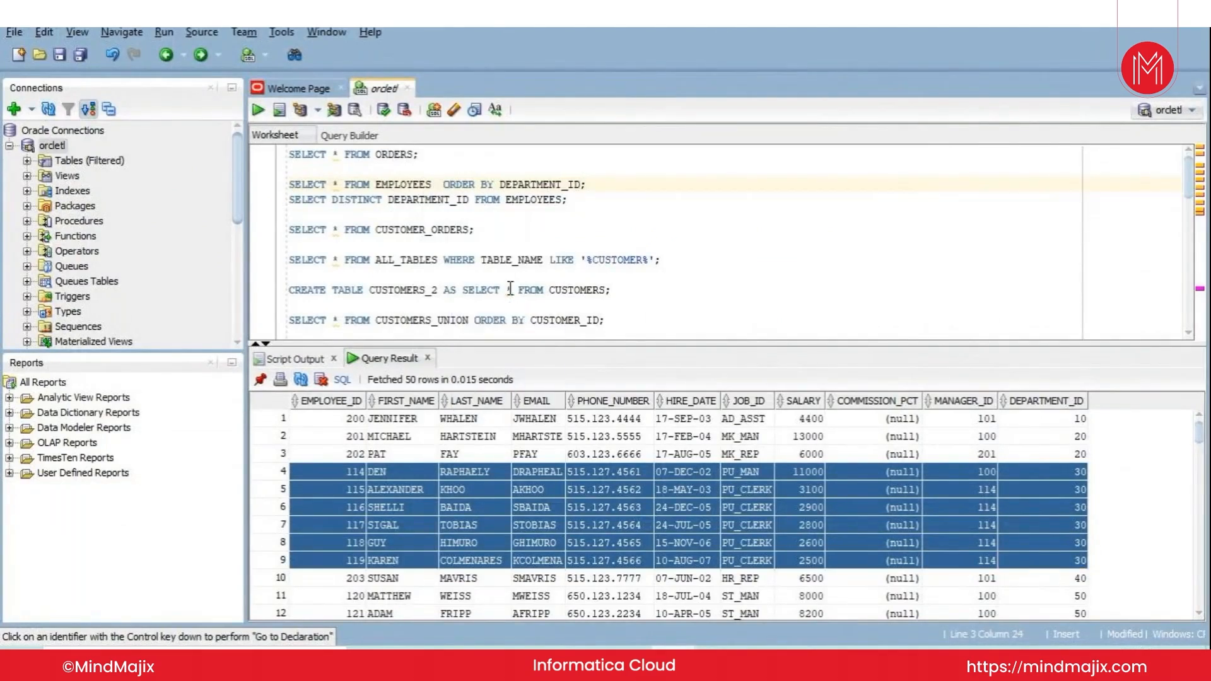
text(where)
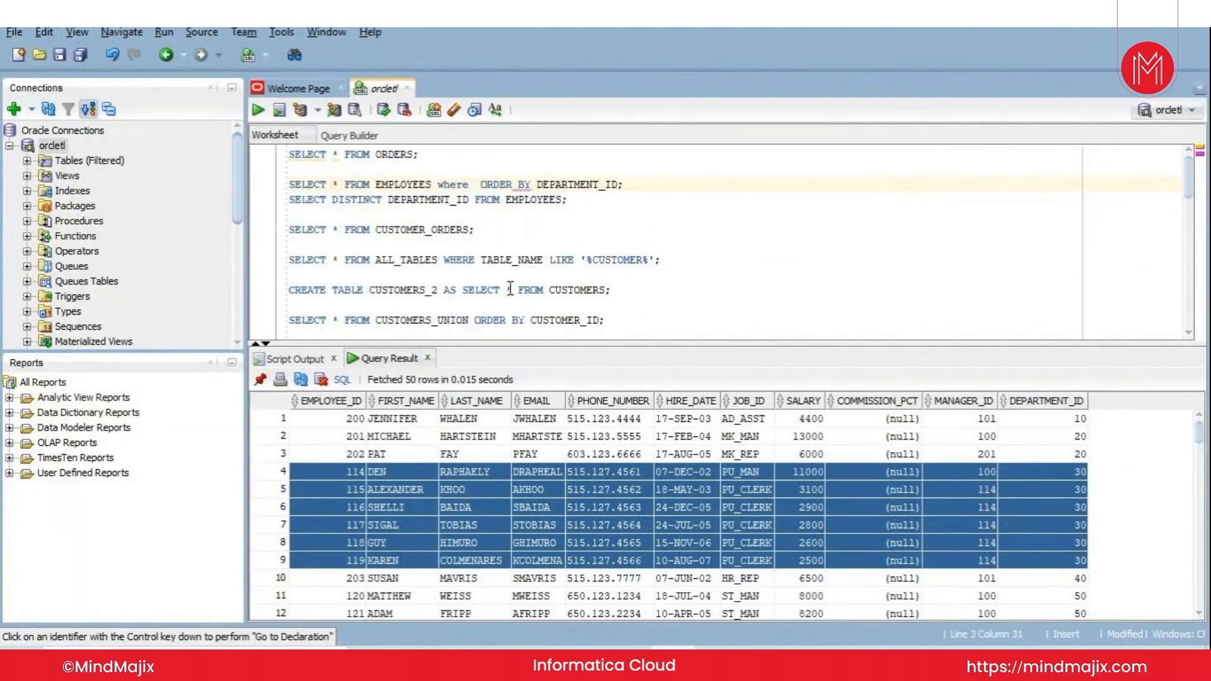
double_click(575, 182)
click(467, 185)
text(DEPARTMENT_ID IS )
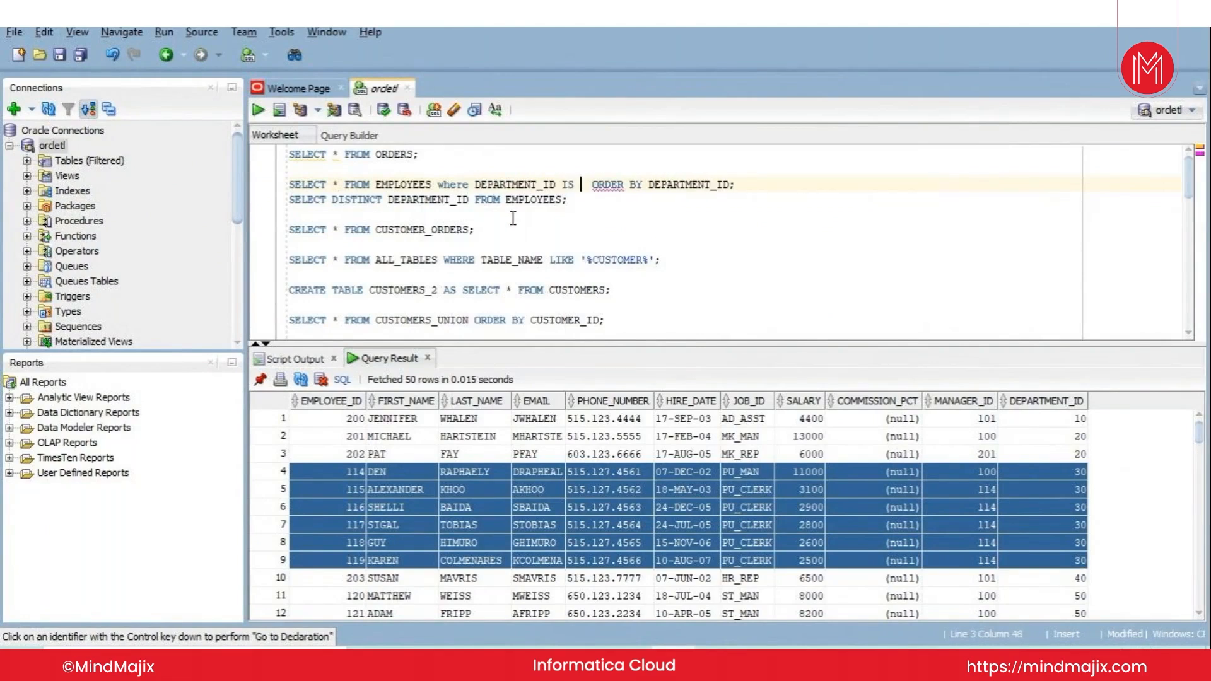
text(NULL)
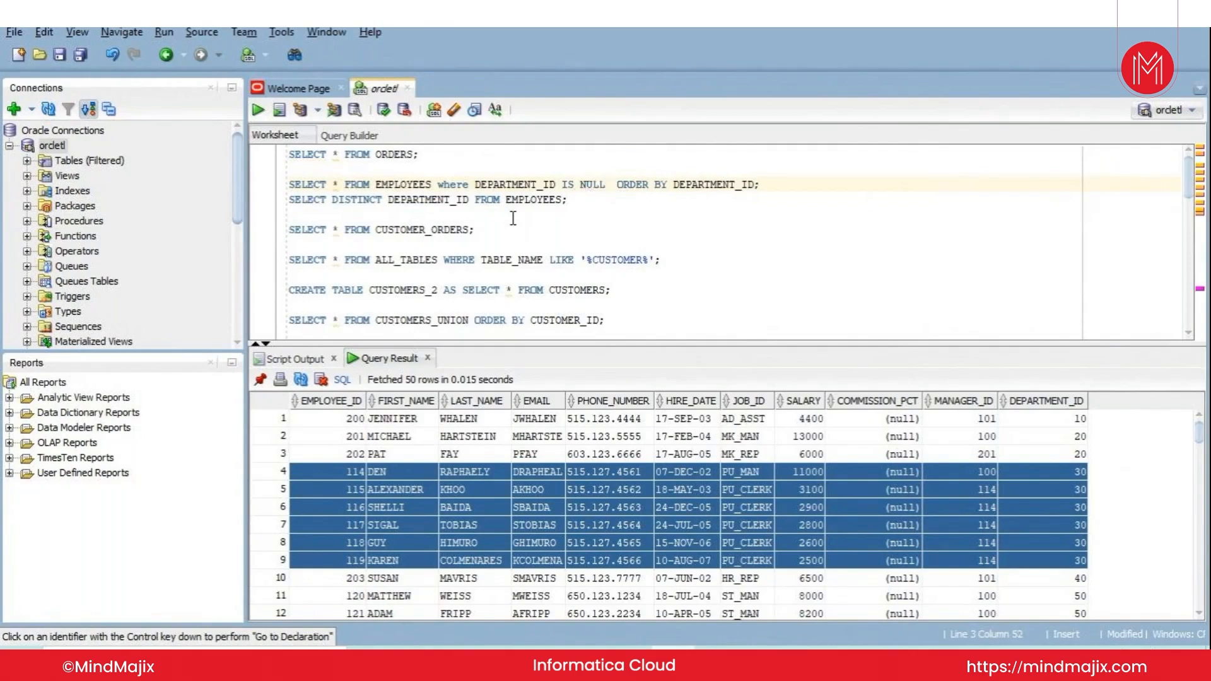
key(ctrl+Return)
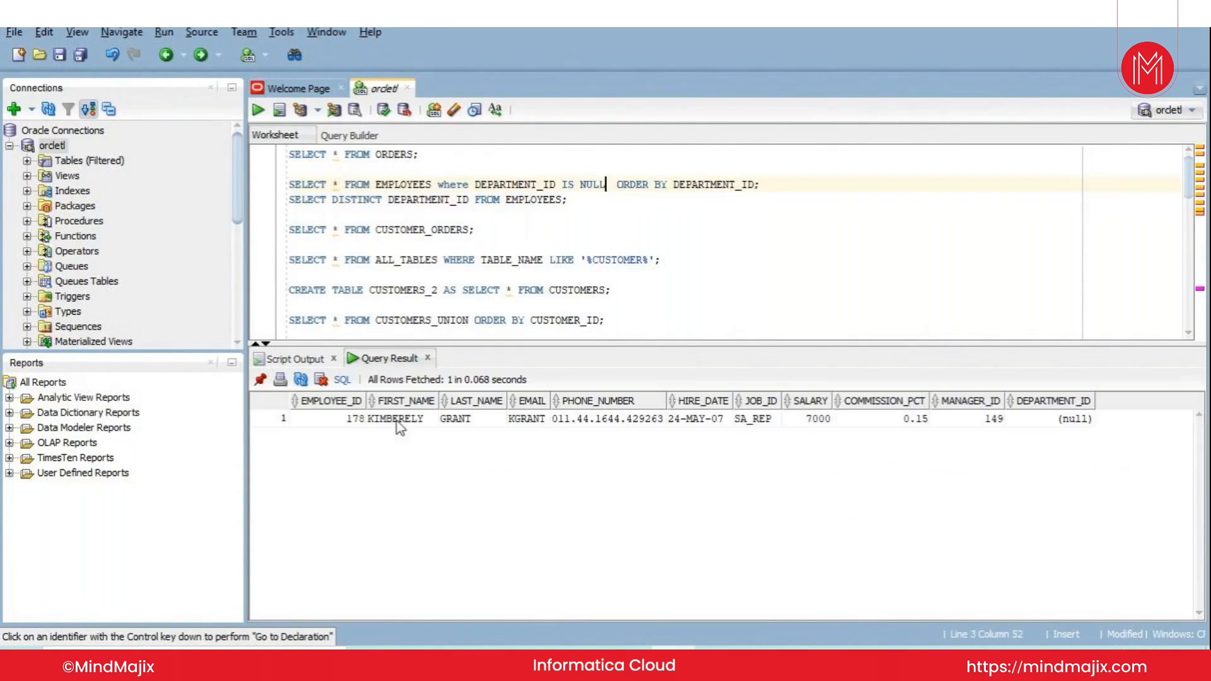
click(349, 422)
click(1051, 421)
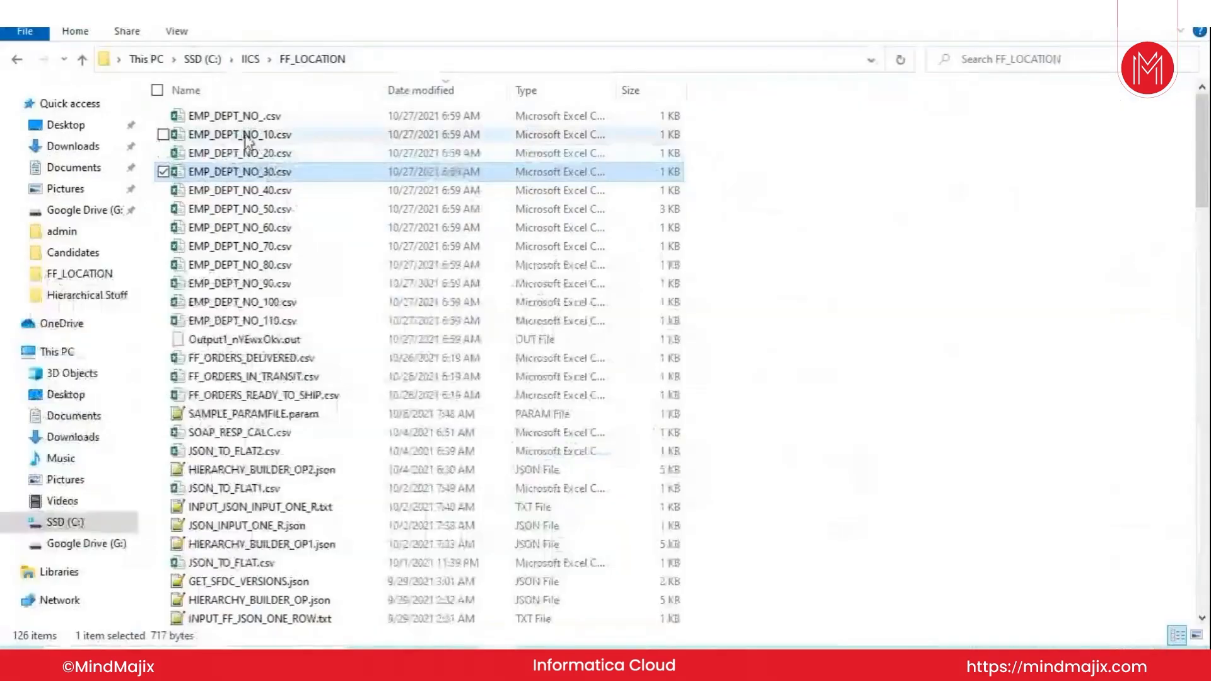
Step: Open EMP_DEPT_NO_.csv from the FF_LOCATION folder in Excel and auto-fit all column widths to check the null-department row
click(243, 116)
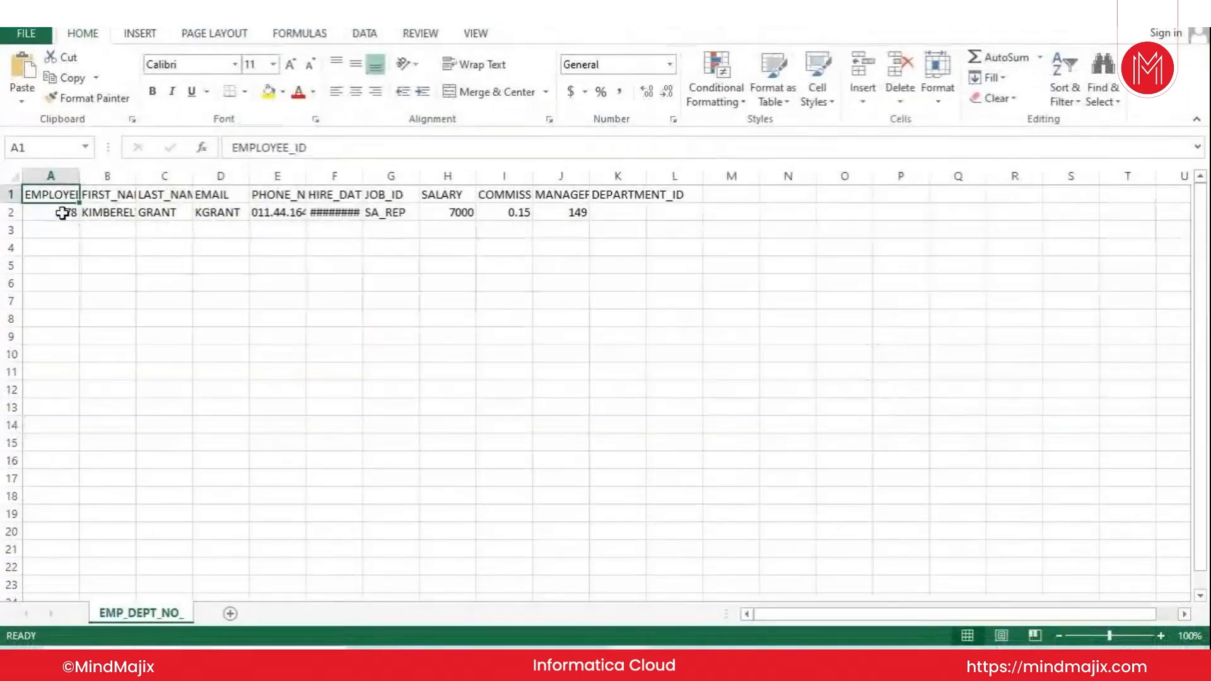
click(62, 211)
click(18, 177)
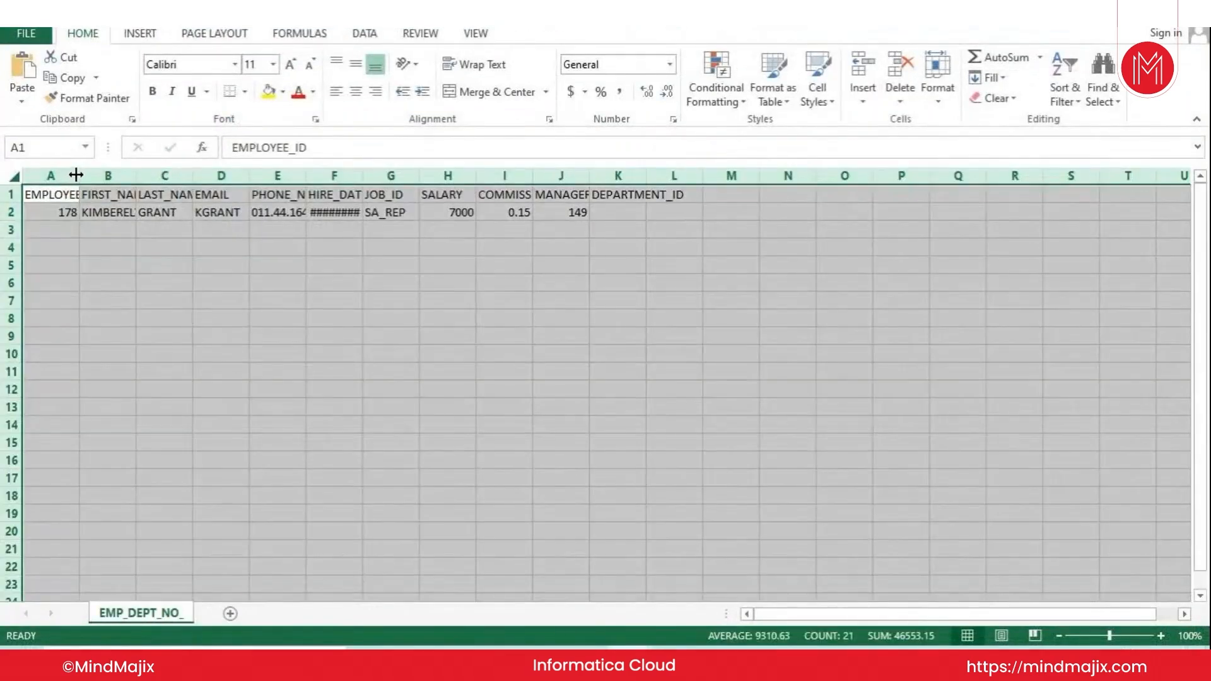
double_click(76, 174)
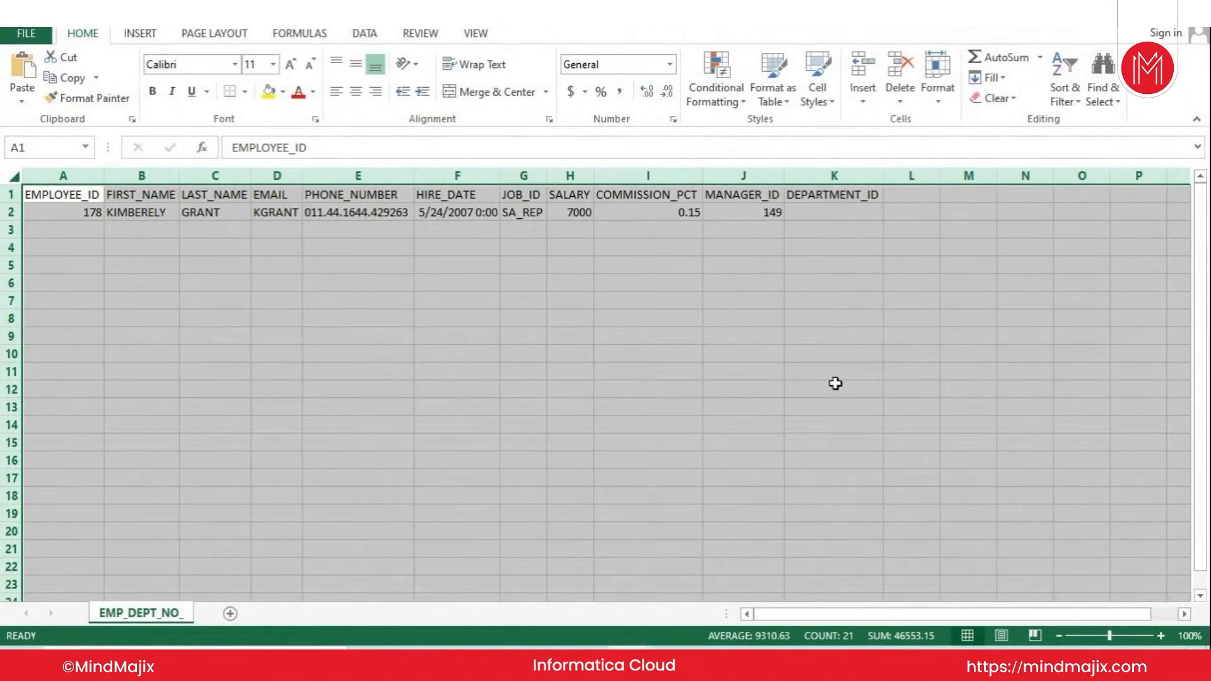